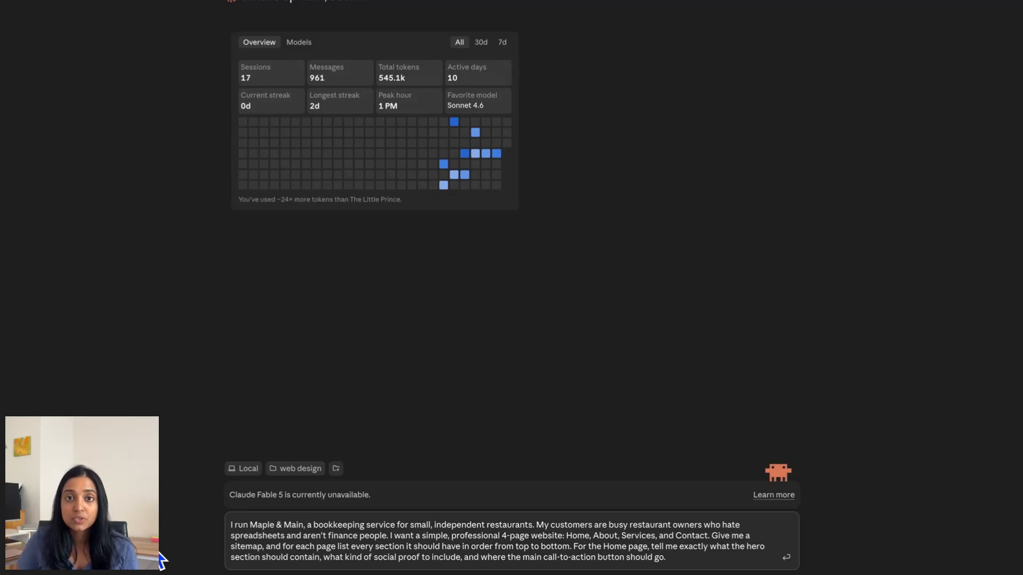
- Send the Maple & Main sitemap request, review each page's section table, and paste the Home copy request
click(786, 557)
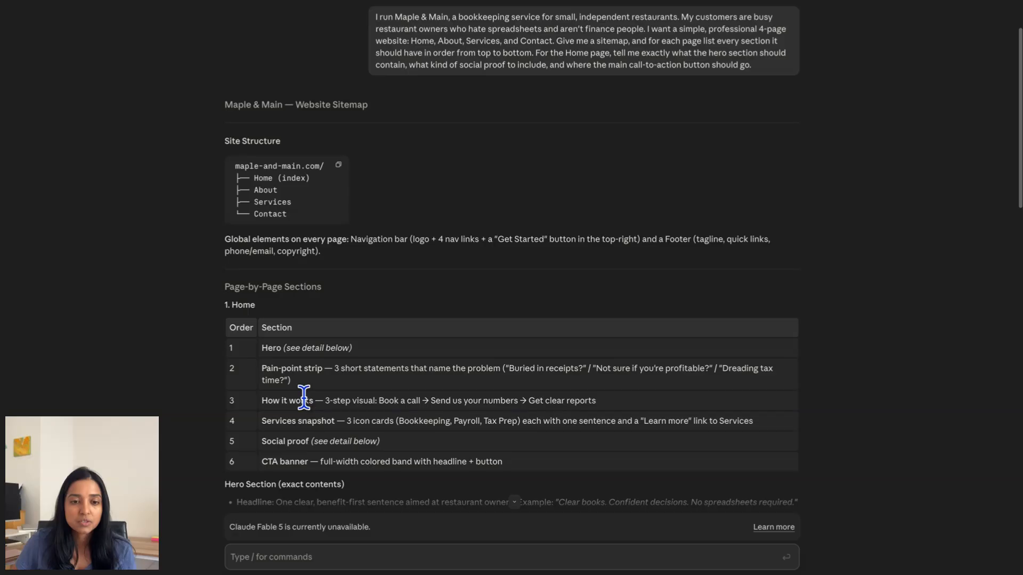
scroll(338, 442, down, 3)
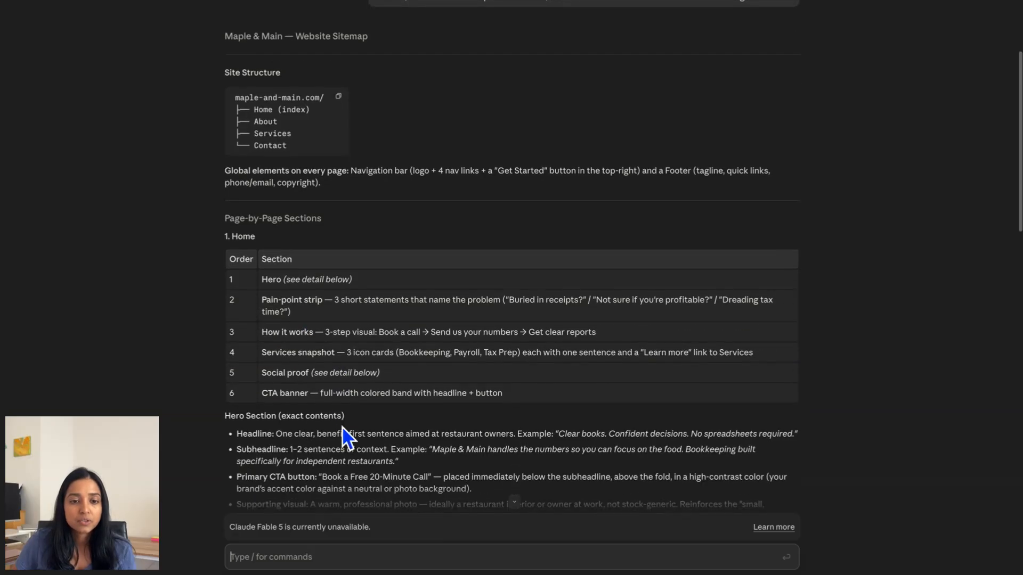
scroll(343, 434, down, 4)
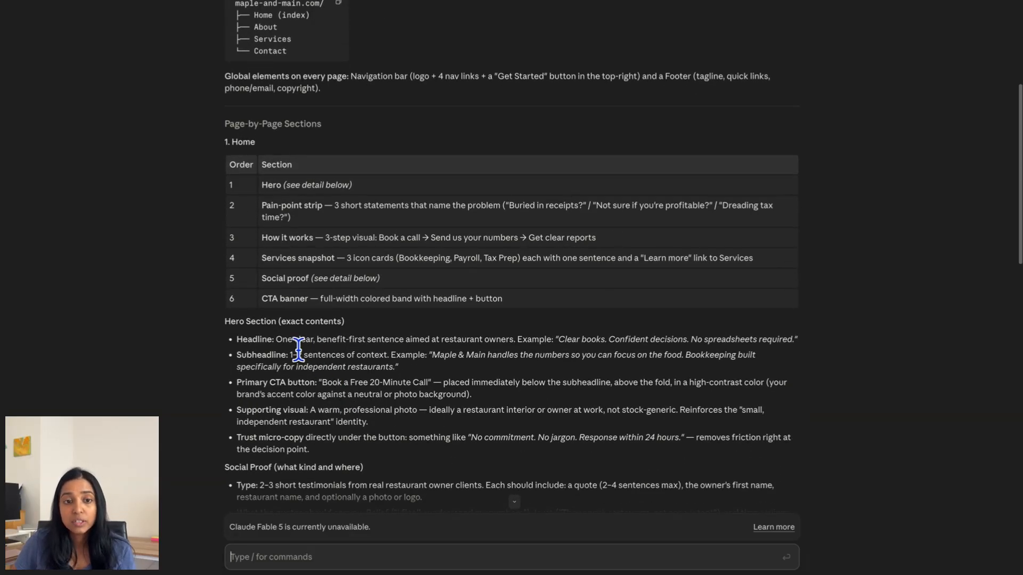
scroll(297, 348, down, 4)
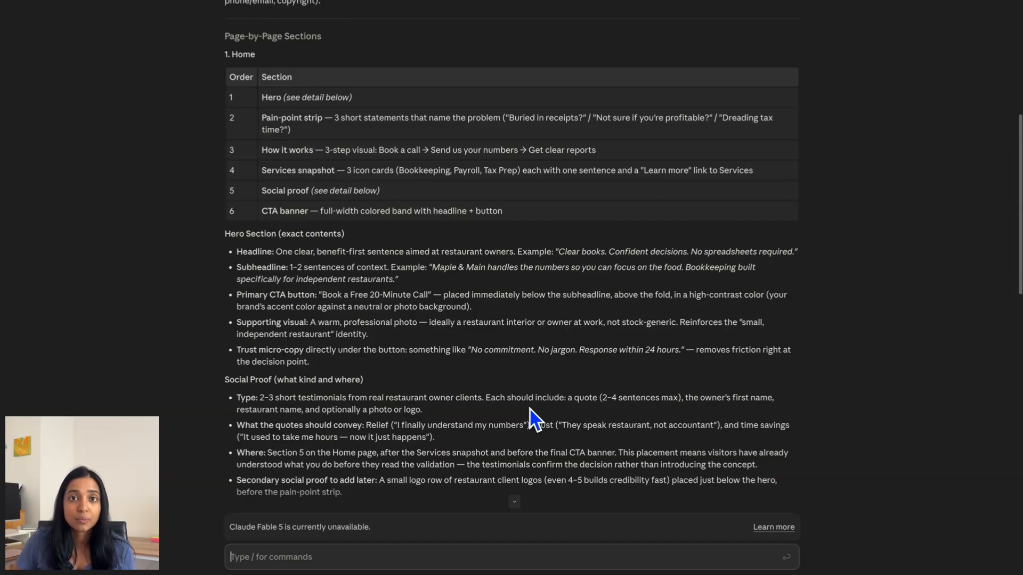
scroll(530, 411, down, 5)
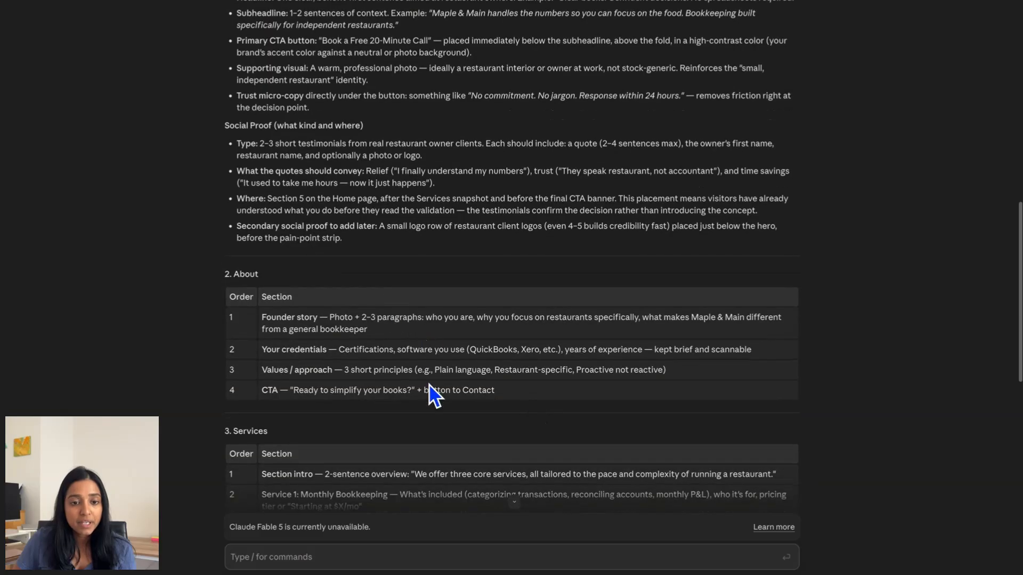
scroll(434, 392, down, 1)
scroll(433, 394, down, 6)
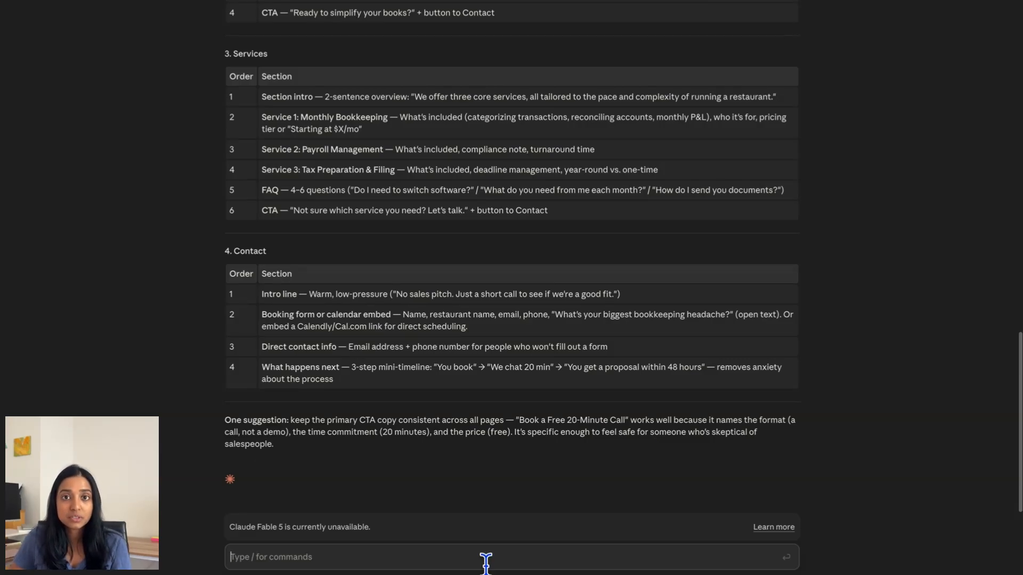
text(Using that sitemap, write the Home page for Maple & Main. Here are the details: I'm a former restaurant manager who got tired of watching owners drown in receipts, so I started doing their books for them. We handle monthly bookkeeping, payroll, and tax-ready reports. Our customers are independent restaurant owners doing $500K to $2M a year who want their evenings back. Tone: warm, plain-spoken, confident — like a trusted friend who's good with numbers. Lead every section with the benefit to the owner, not a feature. Give me a headline, a subheadline, and 2-3 sentences of body for each section)
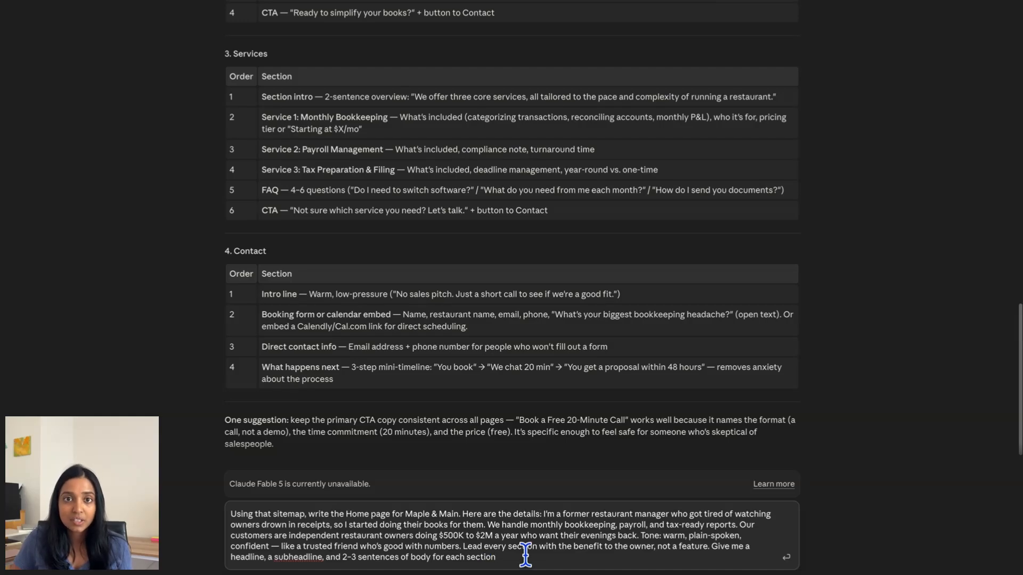
- Send the Home page copy request, review the reply, and paste the About page request
key(Return)
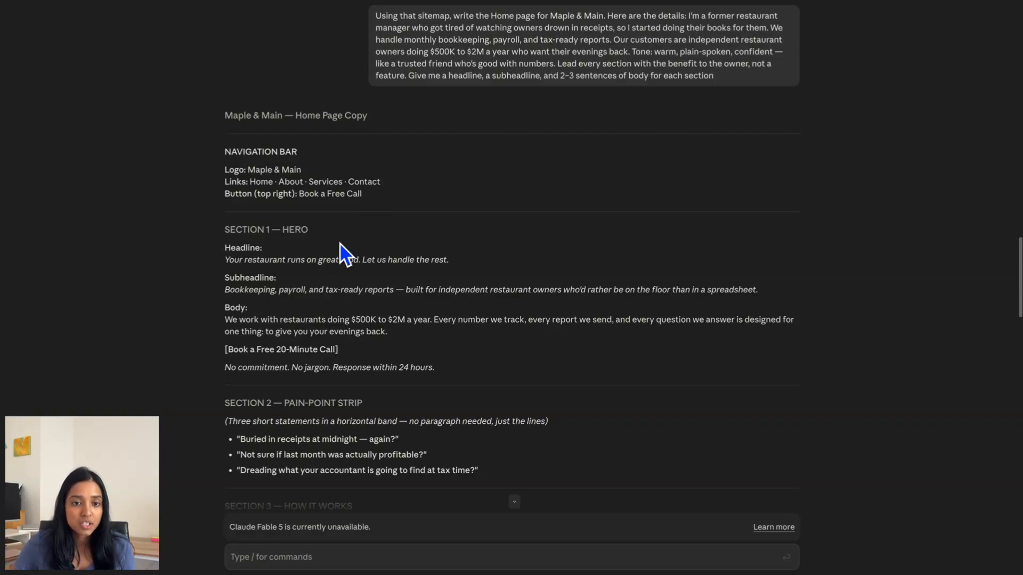
scroll(536, 353, down, 2)
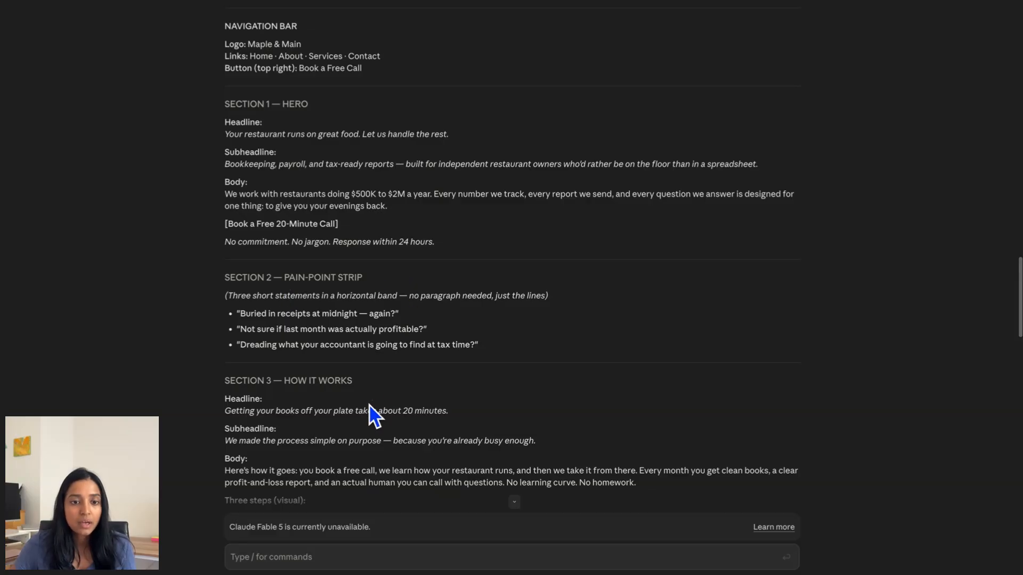
scroll(373, 414, down, 6)
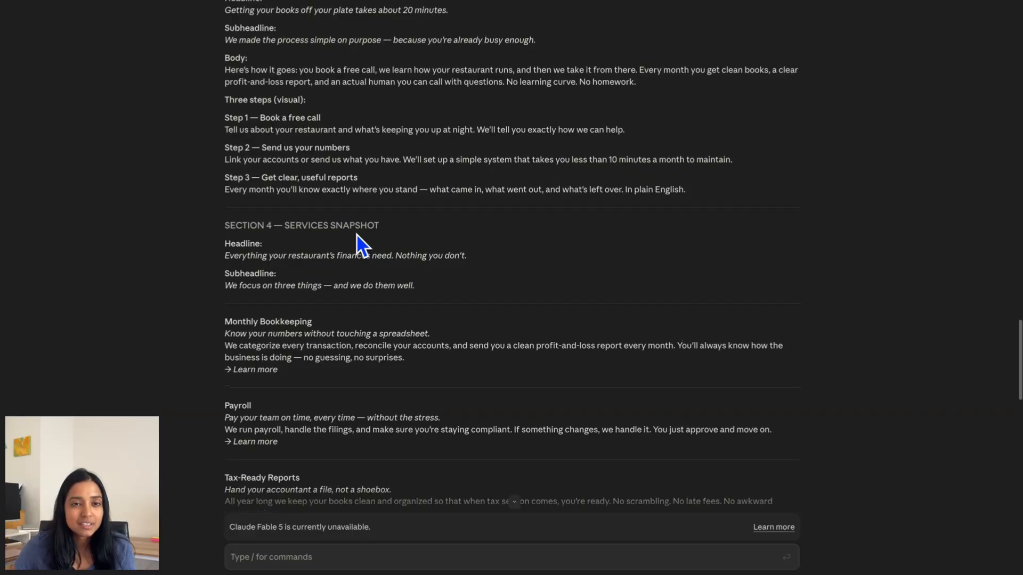
scroll(359, 244, up, 1)
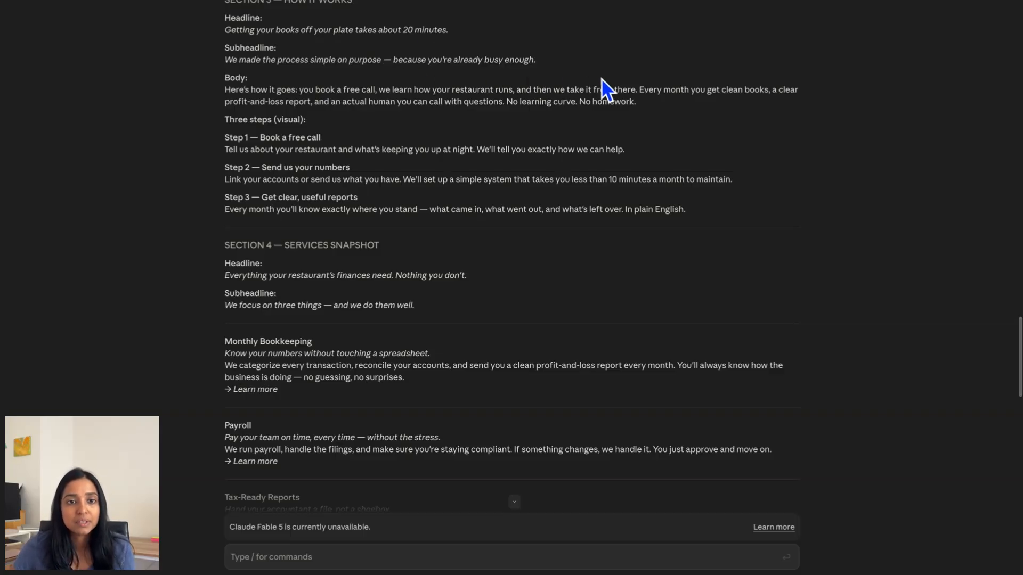
scroll(684, 124, down, 2)
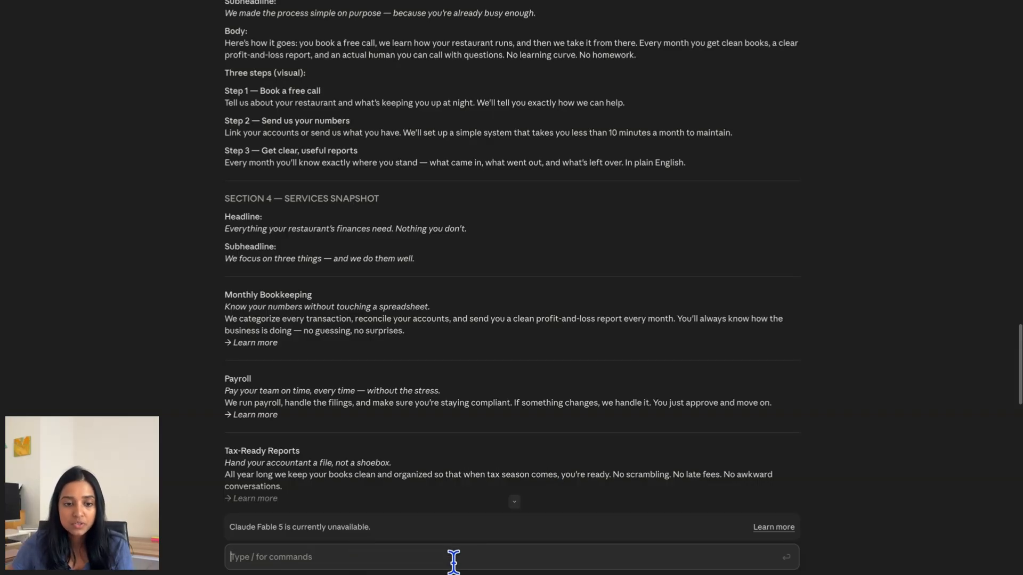
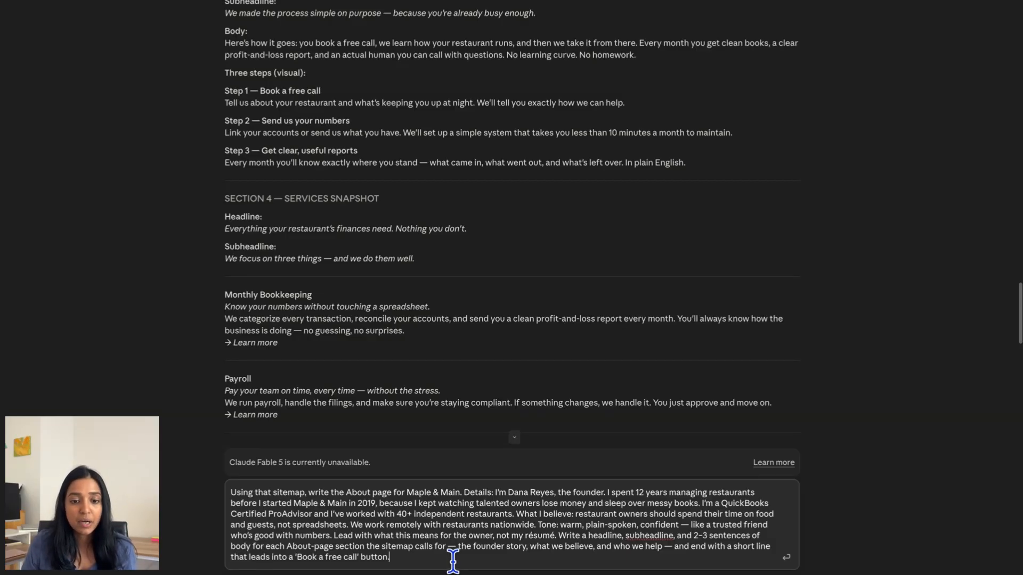
- Send the About page copy request, skim the reply, and paste the Services page request
key(Return)
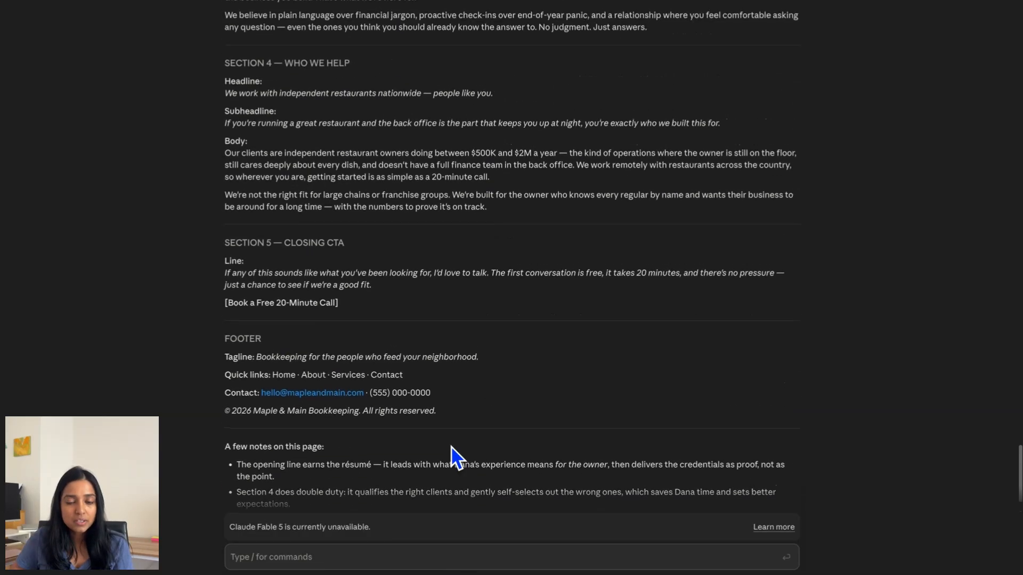
scroll(450, 444, up, 5)
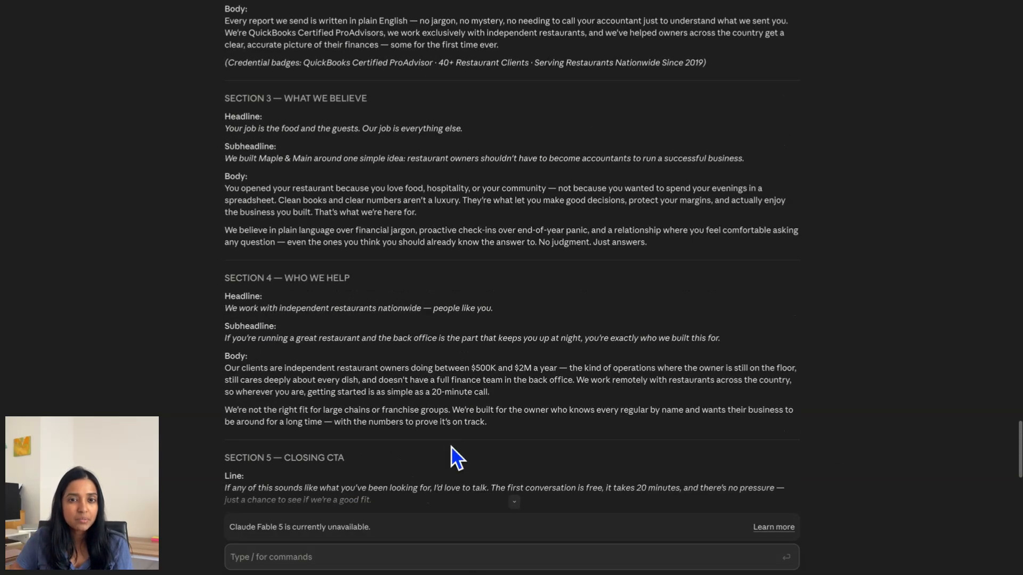
scroll(452, 454, up, 6)
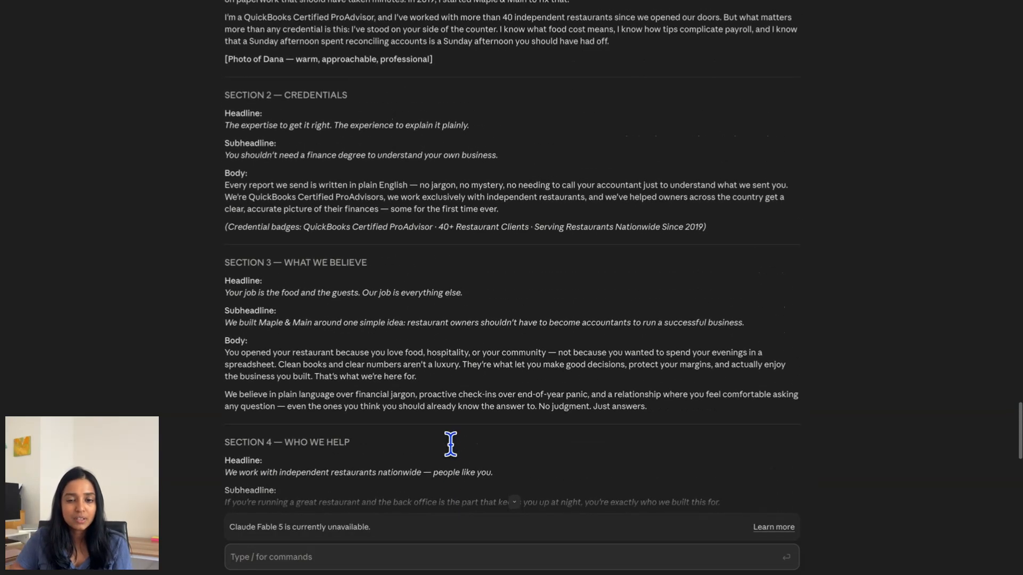
scroll(452, 454, down, 10)
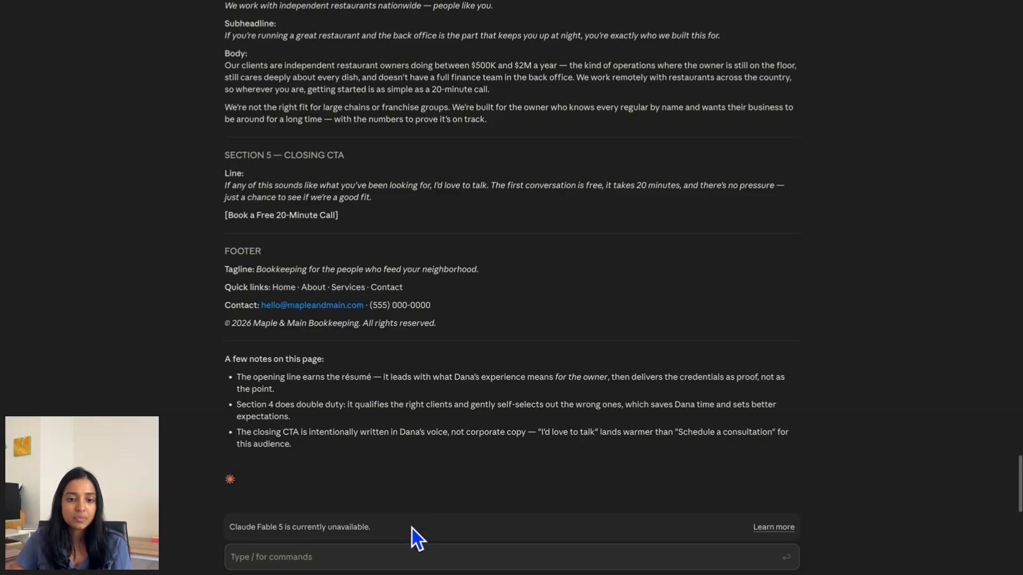
text(Using that sitemap, write the Services page  for Maple & Main. We offer three services: (1) Monthly Bookkeeping — we categorize every transaction, reconcile your accounts, and send a clean profit-and-loss report each month; (2) Payroll — we run payroll, handle tip reporting, and file your payroll taxes on time; (3) Tax-Ready Reports — we keep your books so clean your CPA has nothing to chase, with a quick quarterly check-in. Pricing is a flat monthly fee starting at $450/month, no hourly surprises. Getting started is a free call, a simple onboarding, then a steady monthly rhythm. Customers are independent restaurant owners doing $500K–$2M a year. Tone: warm, plain-spoken, confident. Lead every section with the benefit to the owner, not the task. Give me a hero headline and subheadline, then for each of the three services a short title, one benefit-led sentence, and a 2–3 sentence description; plus a short 'how it works' section and a closing call to action.)
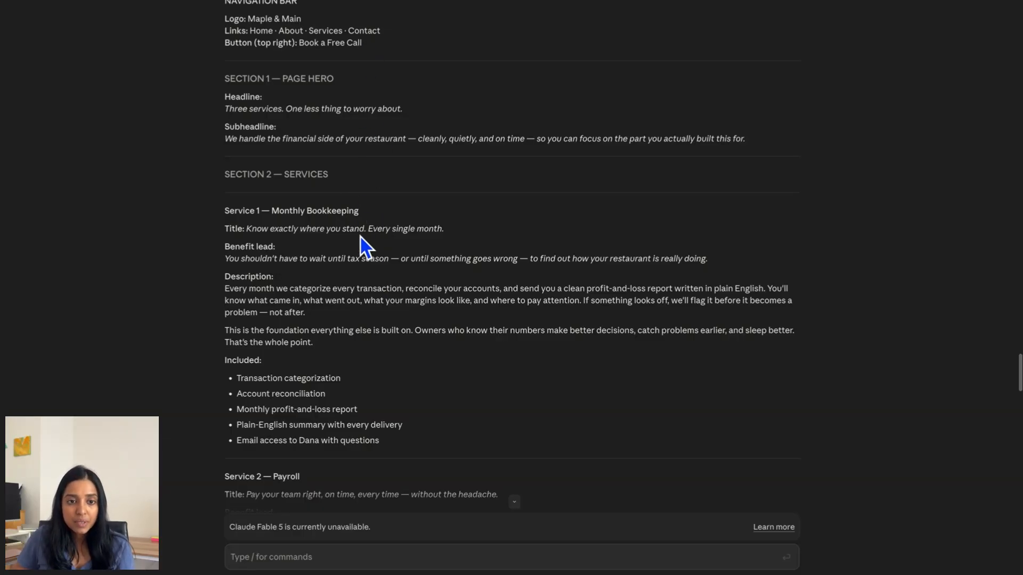
- Read the copy through the FAQ, closing call-to-action and footer, then paste the Contact page prompt
scroll(424, 331, down, 4)
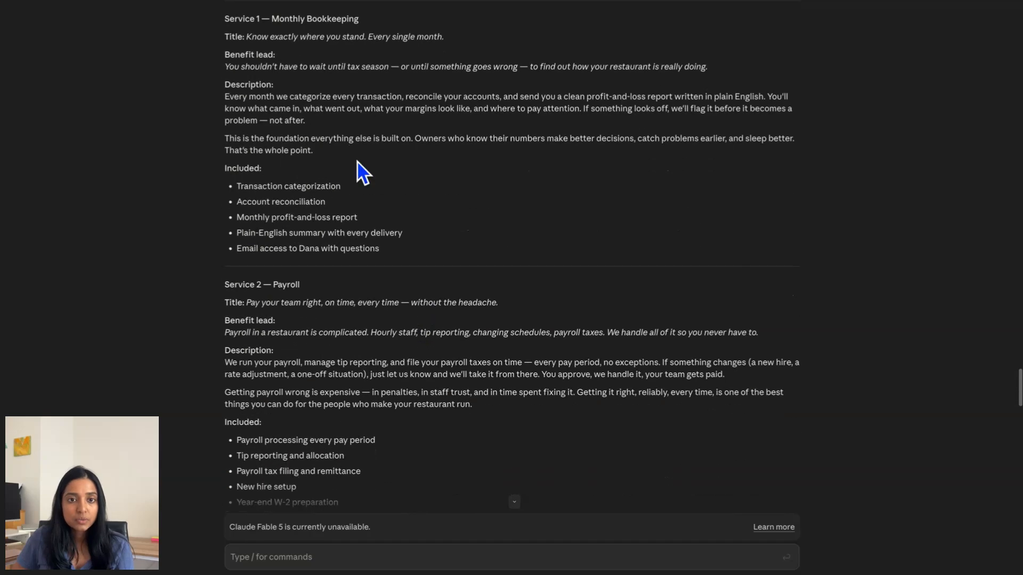
scroll(447, 388, down, 3)
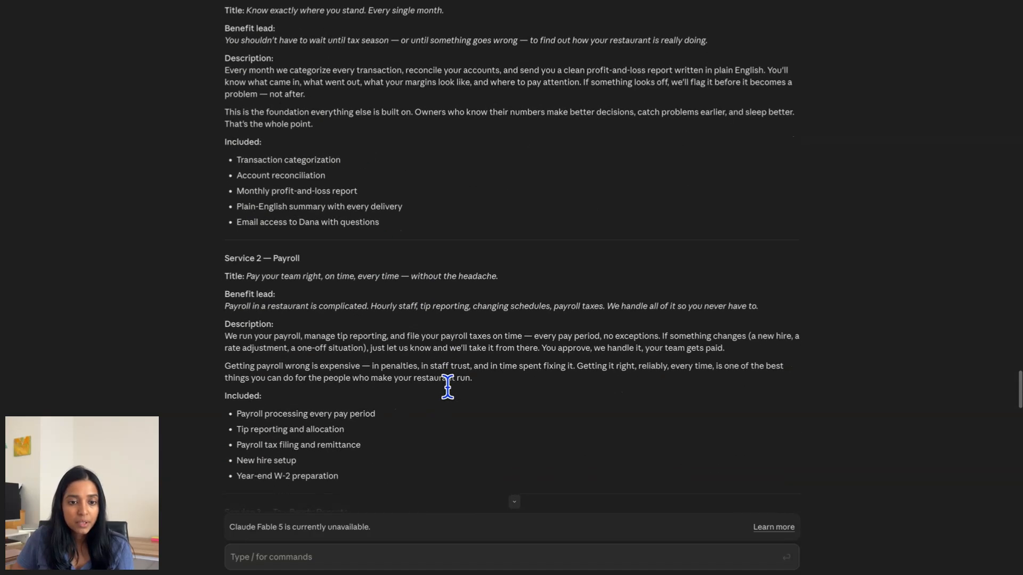
scroll(453, 433, down, 6)
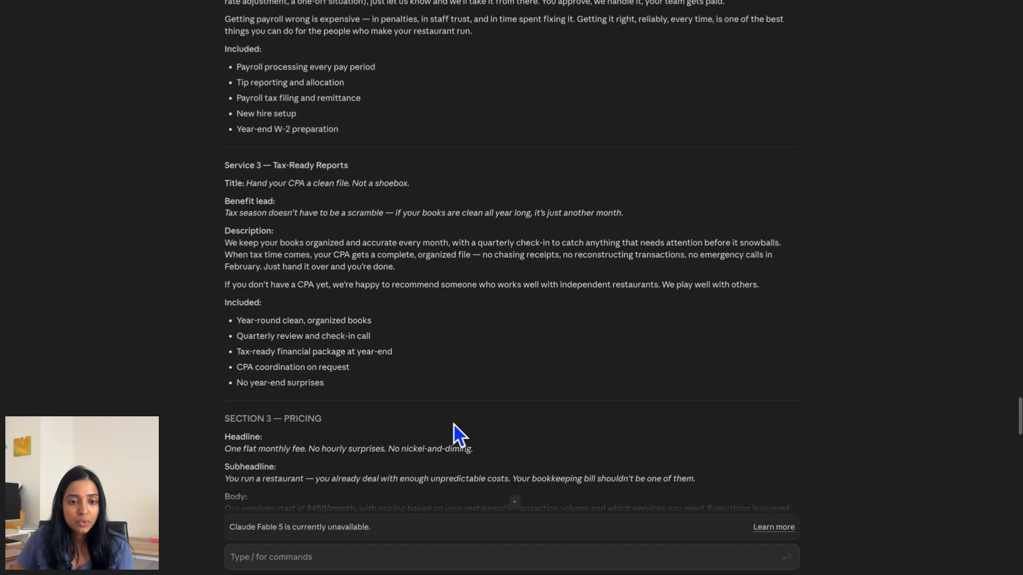
scroll(456, 432, down, 2)
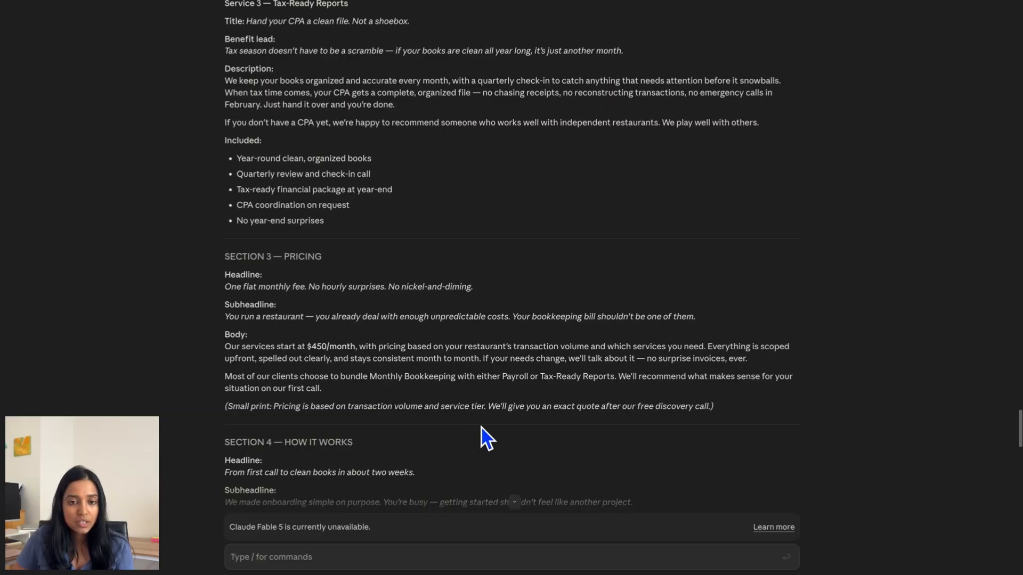
scroll(481, 434, down, 1)
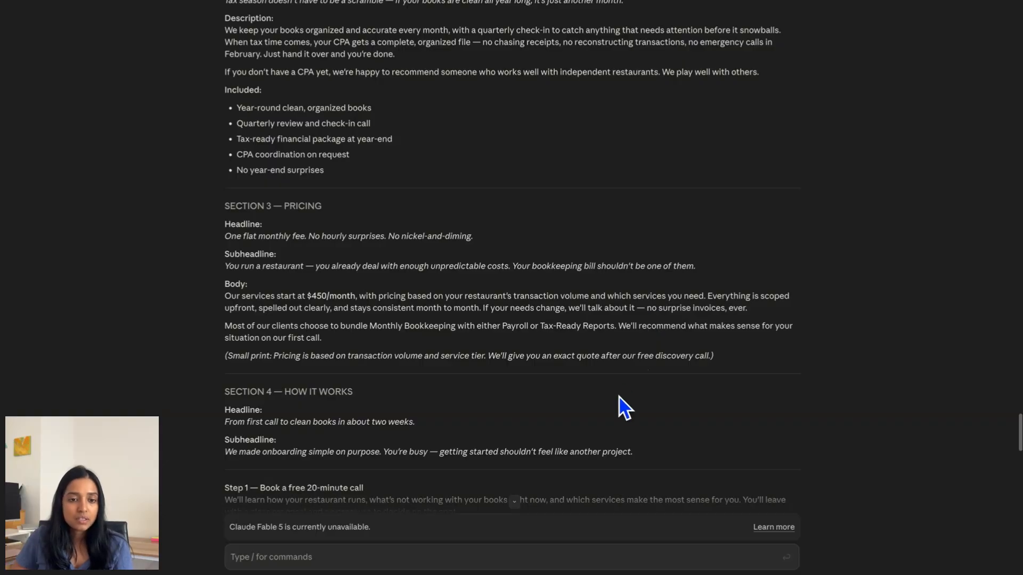
scroll(622, 407, down, 3)
scroll(623, 408, down, 6)
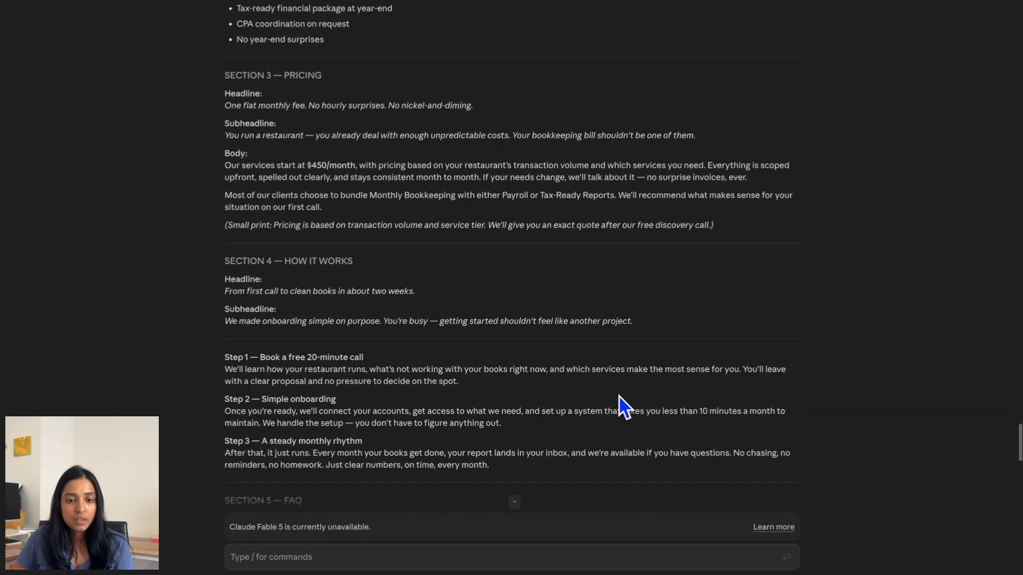
scroll(623, 407, down, 2)
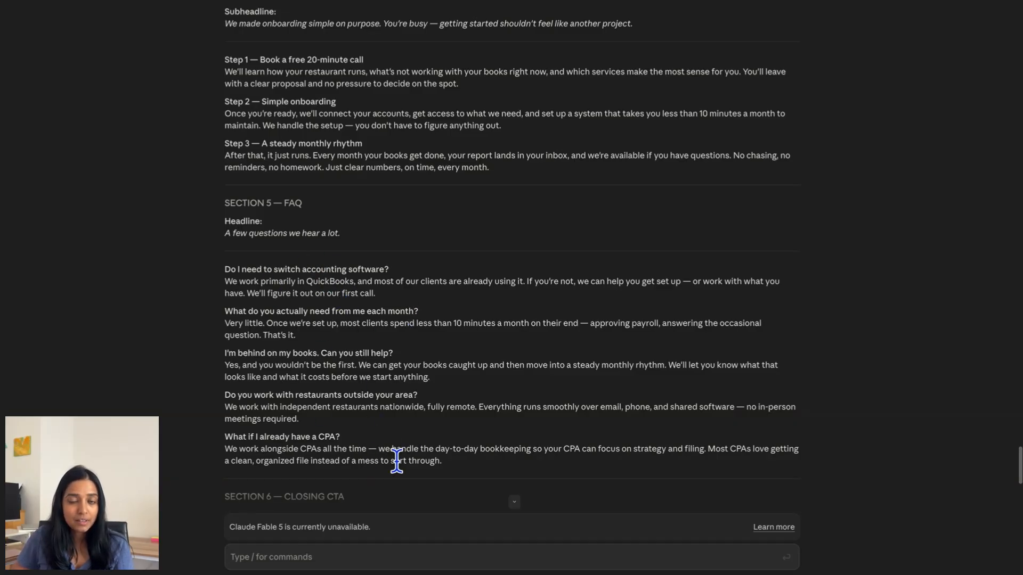
scroll(396, 462, down, 4)
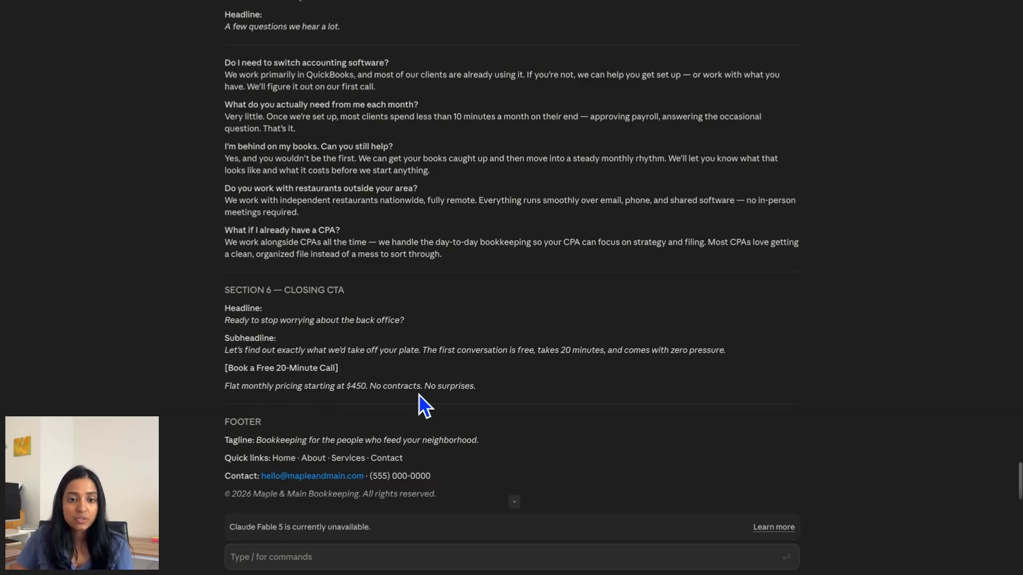
scroll(424, 411, down, 1)
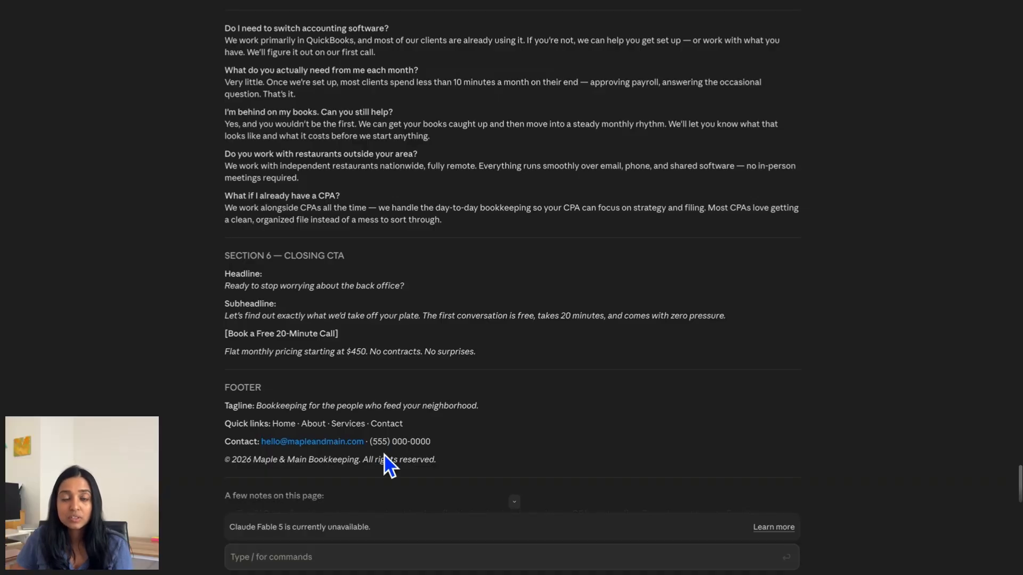
click(433, 555)
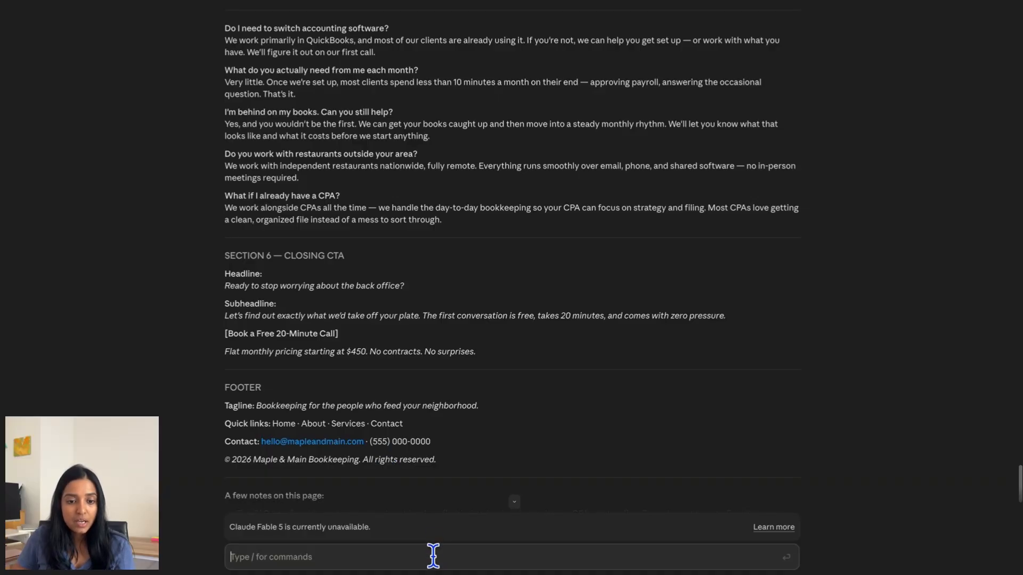
key(ctrl+v)
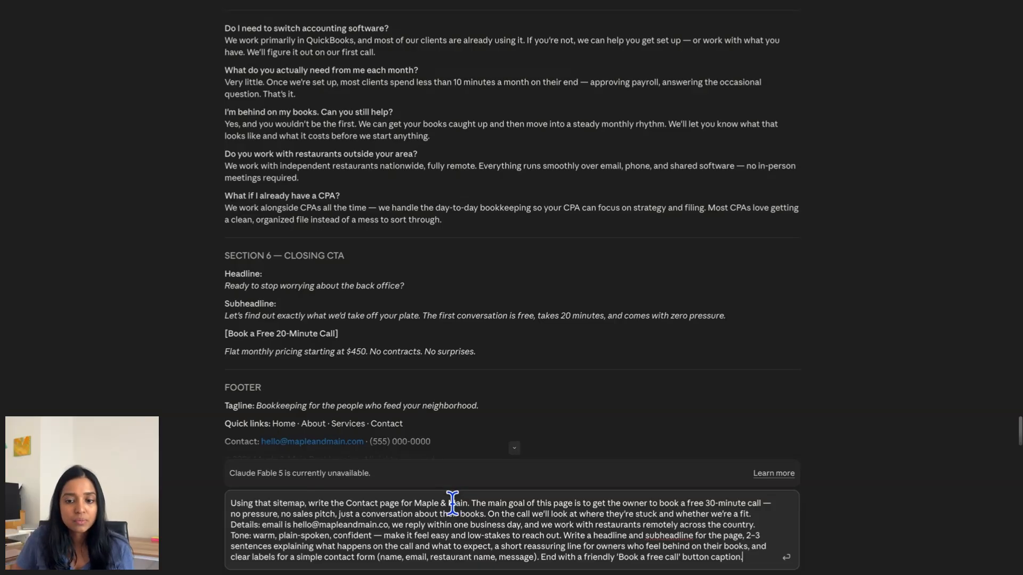
- Send the Contact page prompt and skim the form fields, contact details and free-call copy
key(Return)
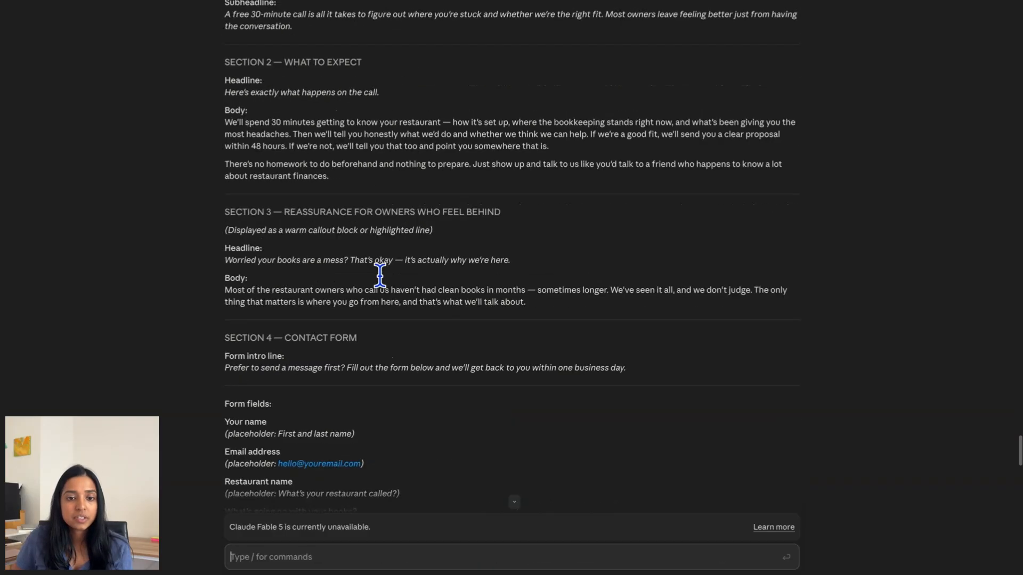
scroll(387, 288, down, 5)
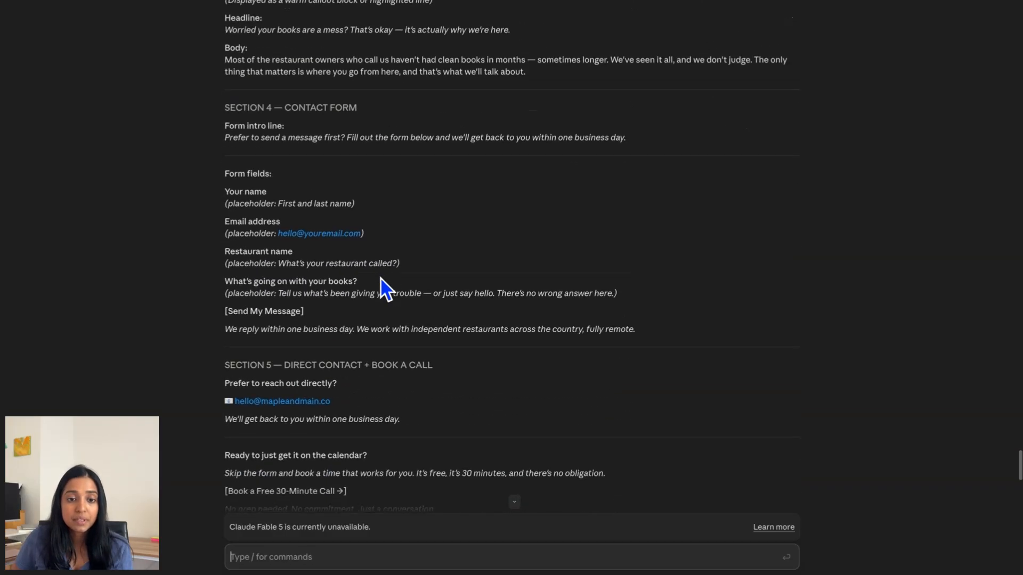
scroll(386, 288, down, 3)
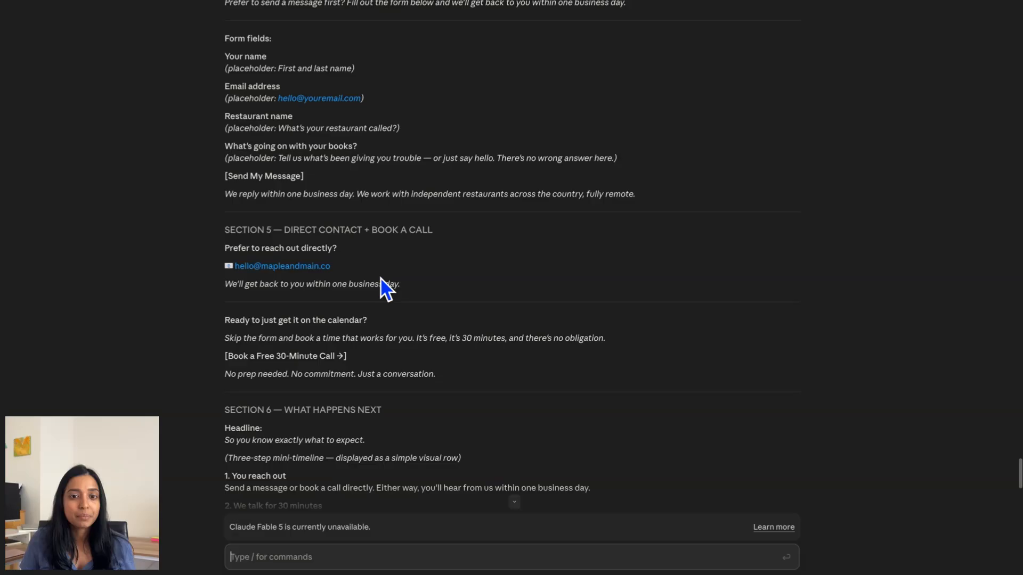
click(364, 560)
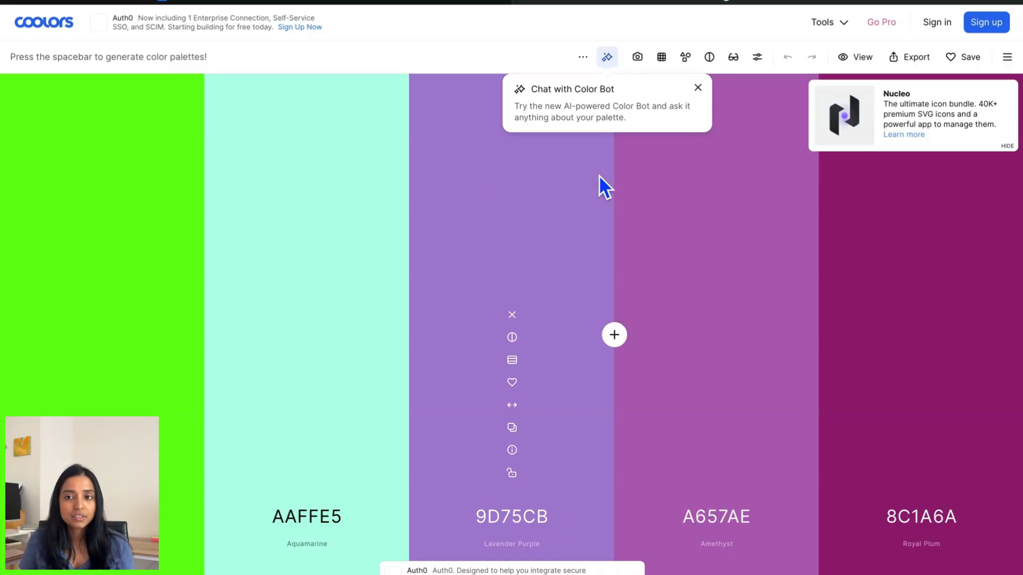
- Cycle through random palettes and lock the Muted Olive A6C36F colour
key(space)
key(space)
key(space)
key(space)
key(space)
key(space)
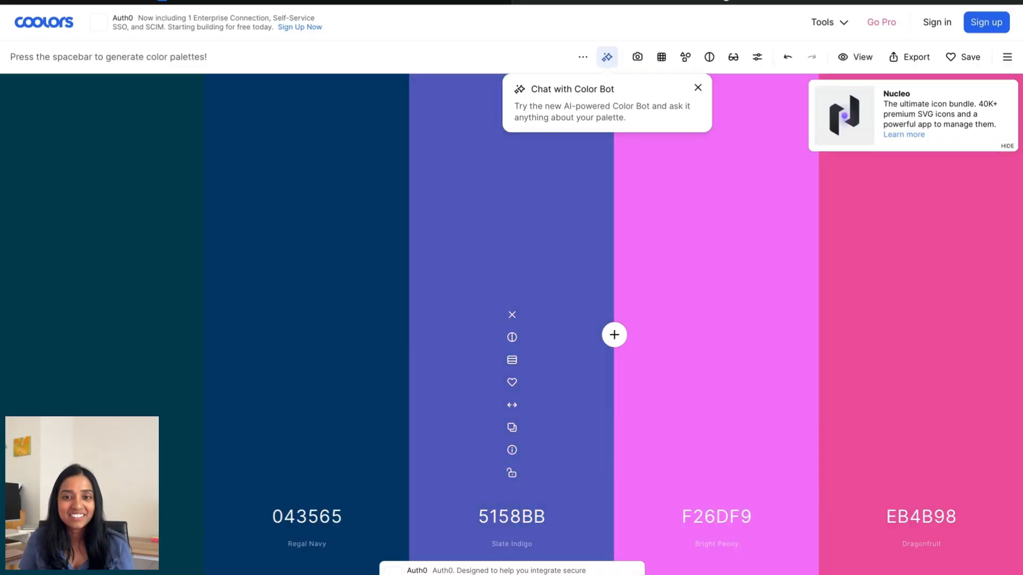
key(space)
key(space)
key(space)
key(space)
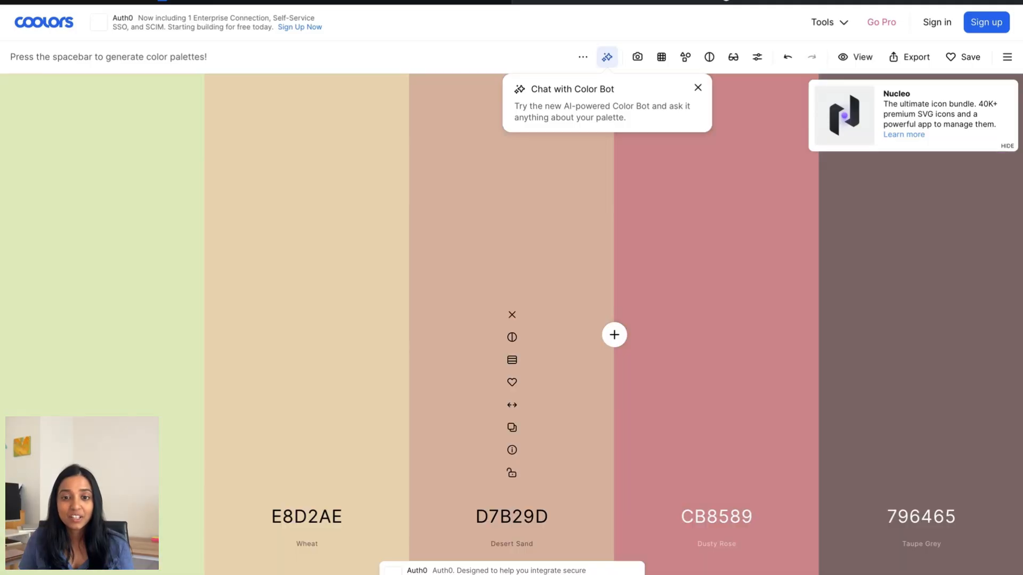
key(space)
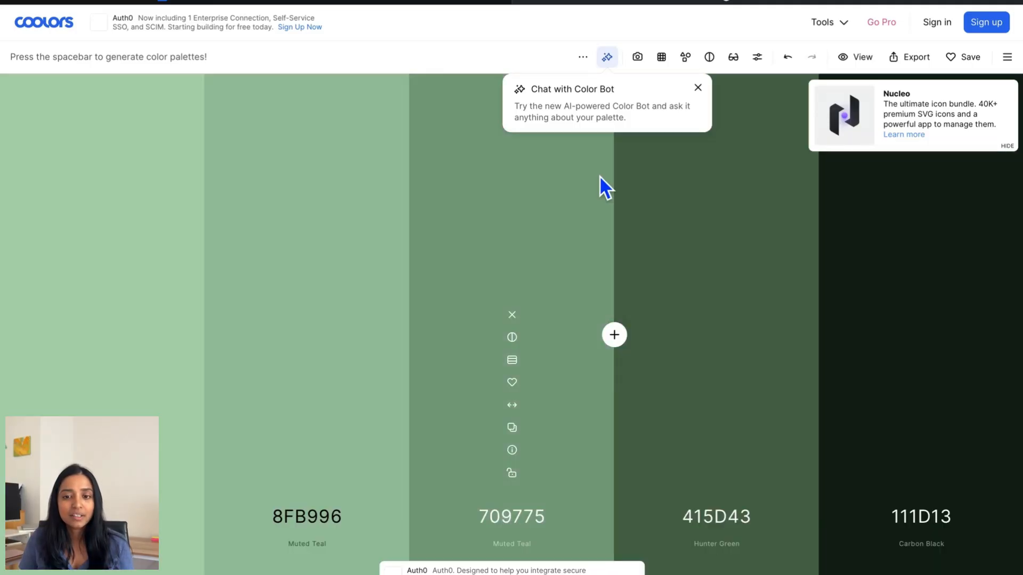
key(space)
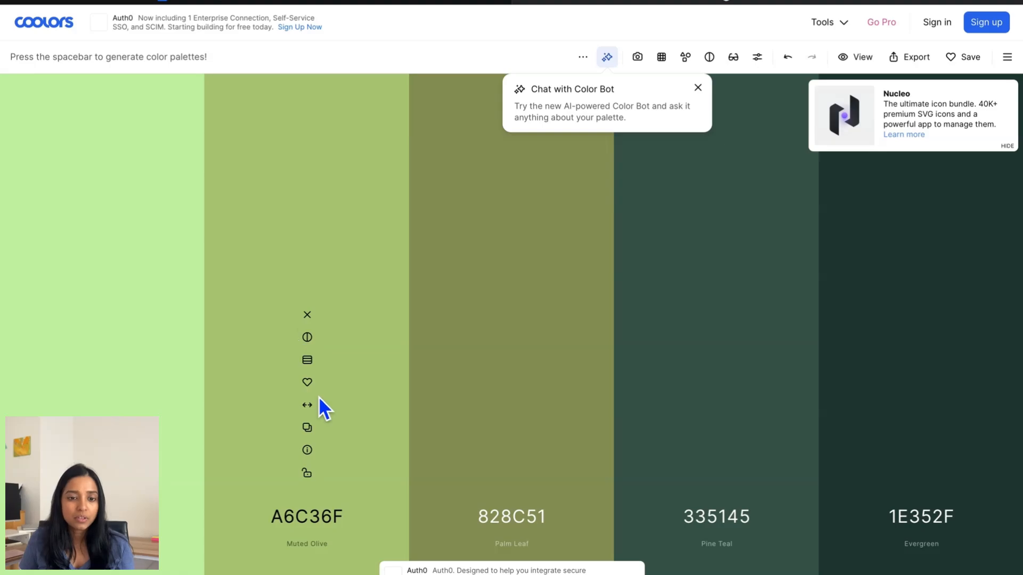
click(309, 475)
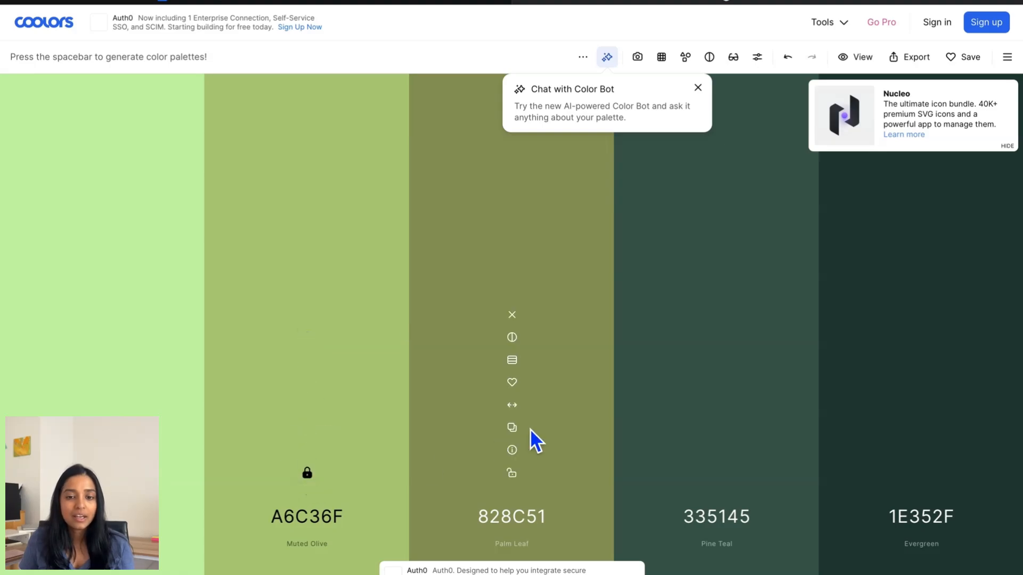
- Regenerate the unlocked colours and lock the Royal Plum 7A306C colour
key(space)
key(space)
key(space)
key(space)
key(space)
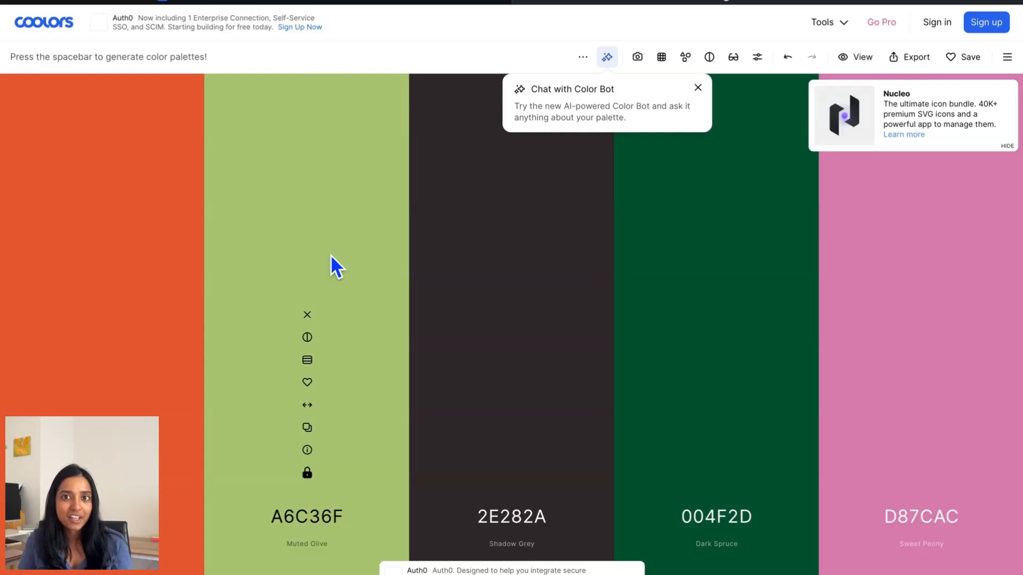
key(space)
key(space)
key(space)
key(space)
key(space)
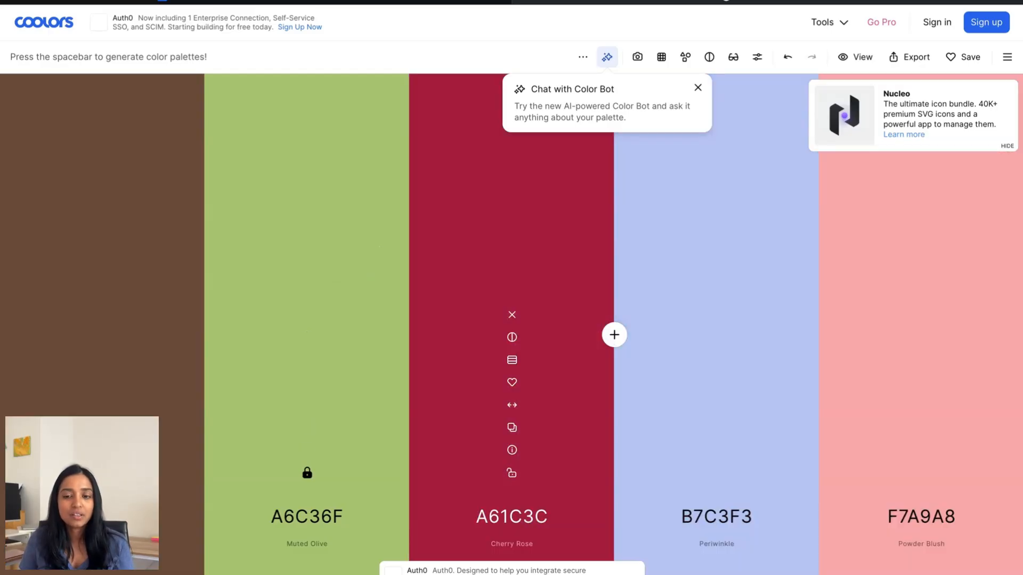
key(space)
key(space)
key(space)
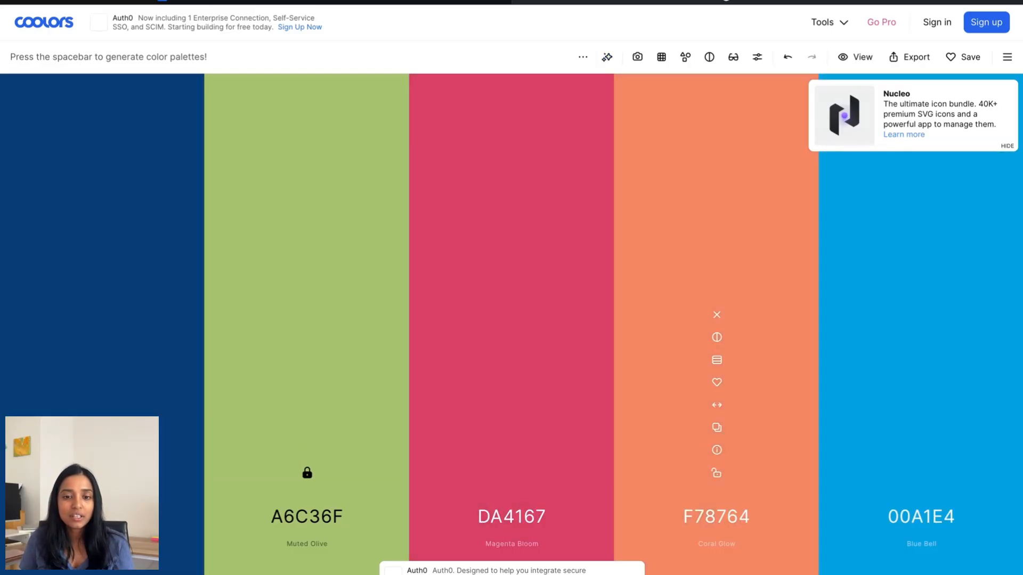
key(space)
key(space)
key(space)
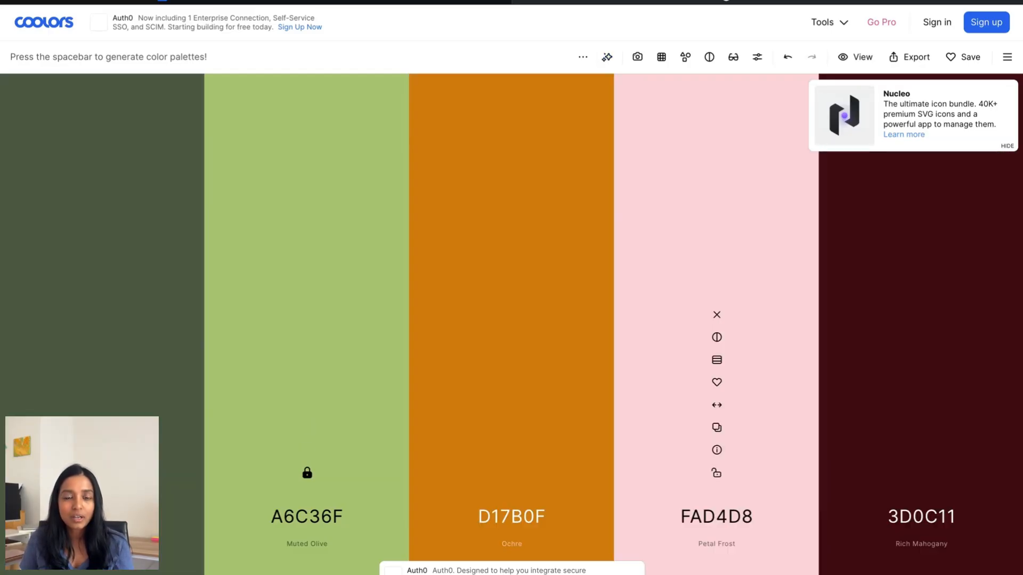
key(space)
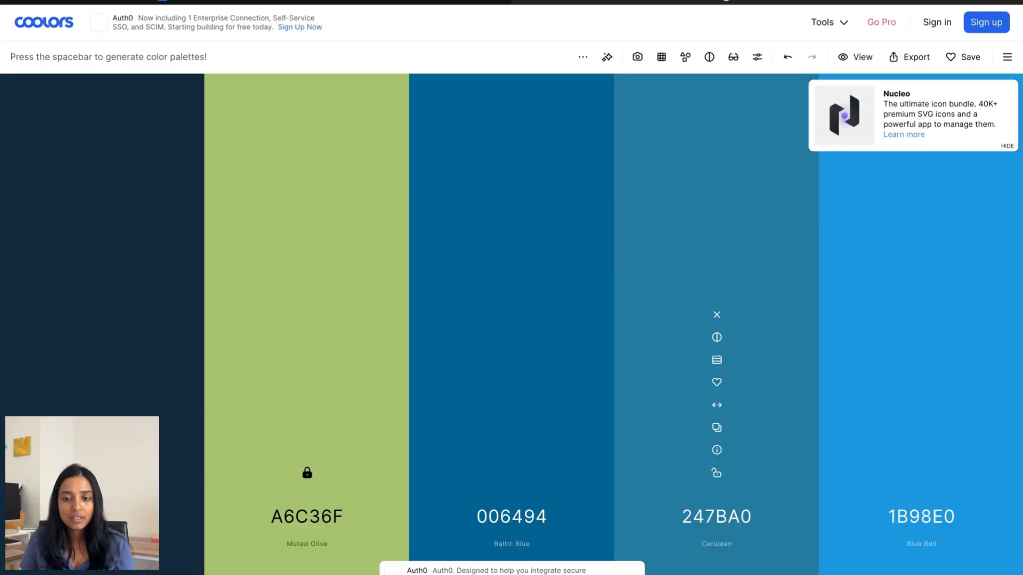
- Regenerate the remaining colours around A6C36F and 7A306C, then open a new browser tab
key(space)
click(716, 473)
key(space)
key(space)
key(space)
key(space)
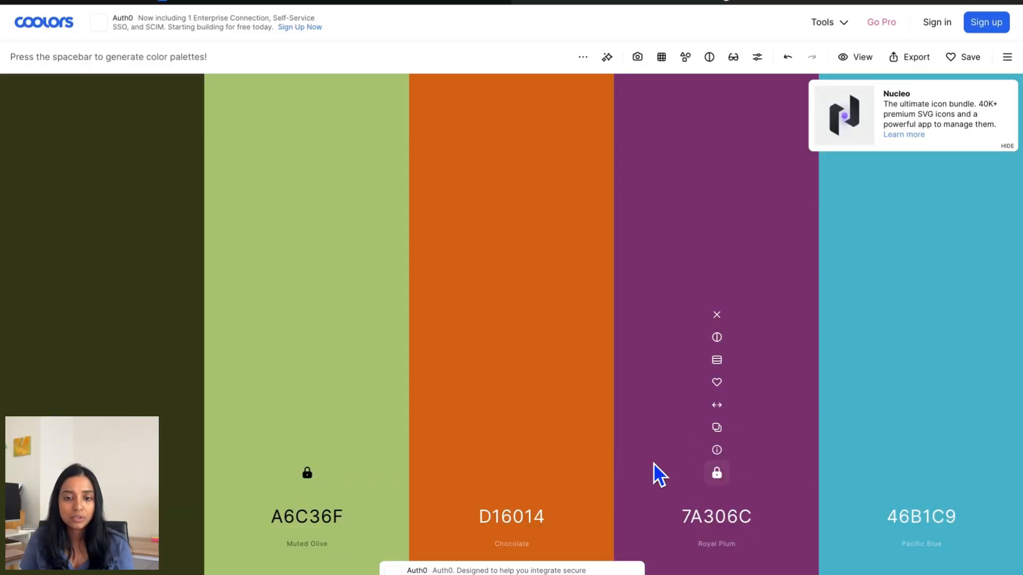
key(space)
key(space)
key(space)
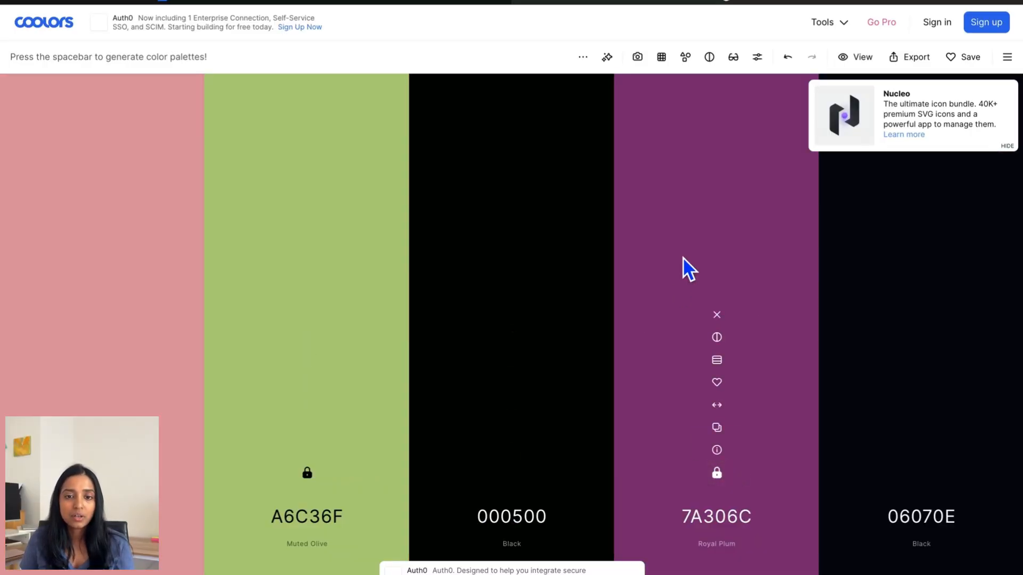
key(space)
key(space)
key(space)
key(space)
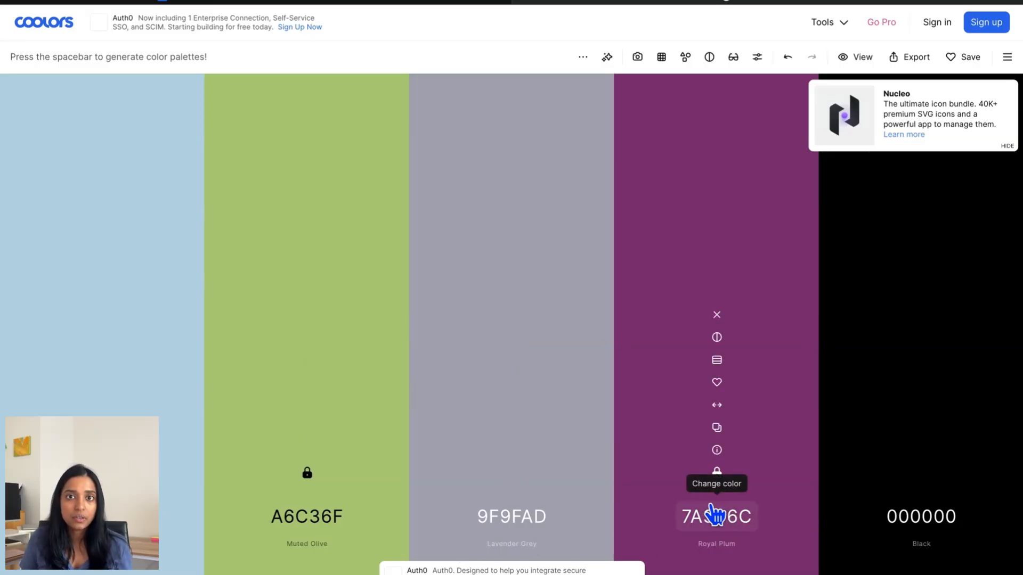
key(super+t)
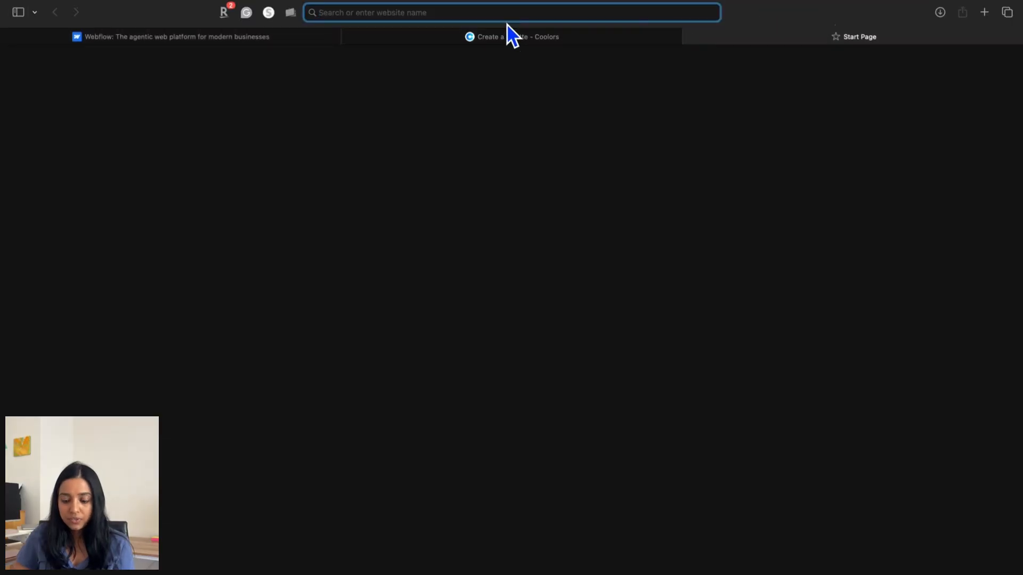
- Open Google Fonts via a 'google fonts' search and browse the trending font families
text(google fonts)
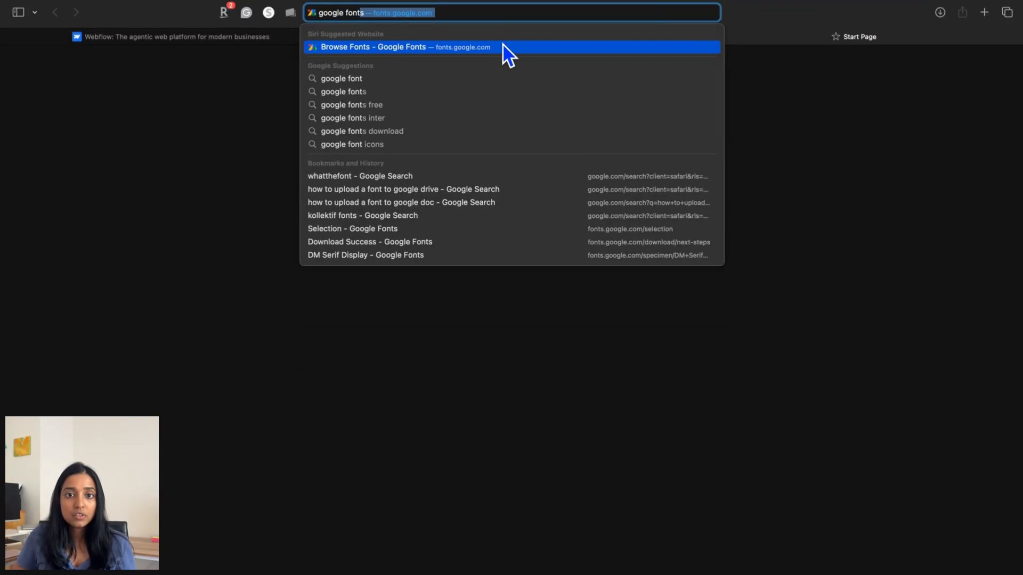
click(503, 45)
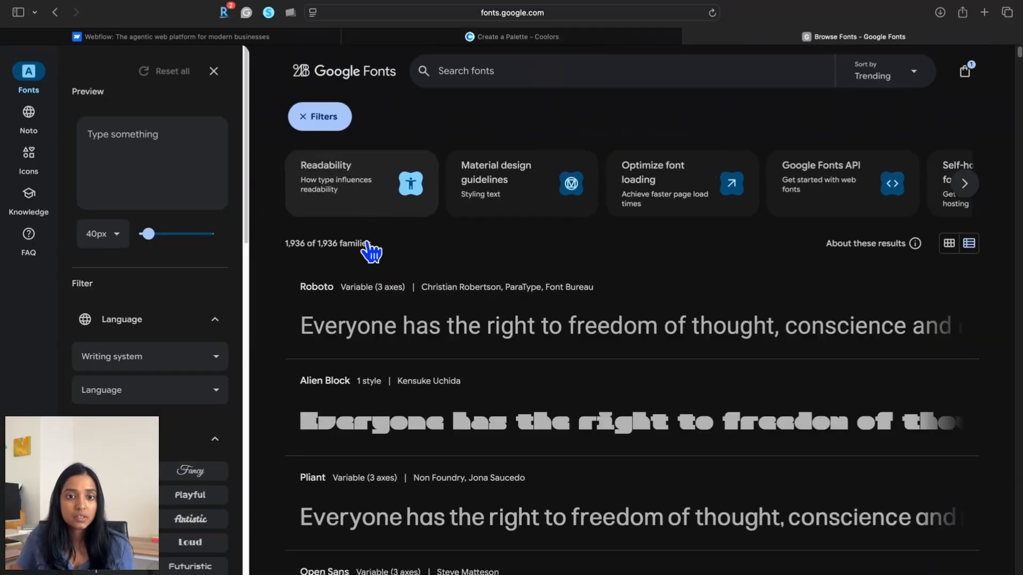
scroll(468, 456, down, 2)
scroll(469, 456, down, 6)
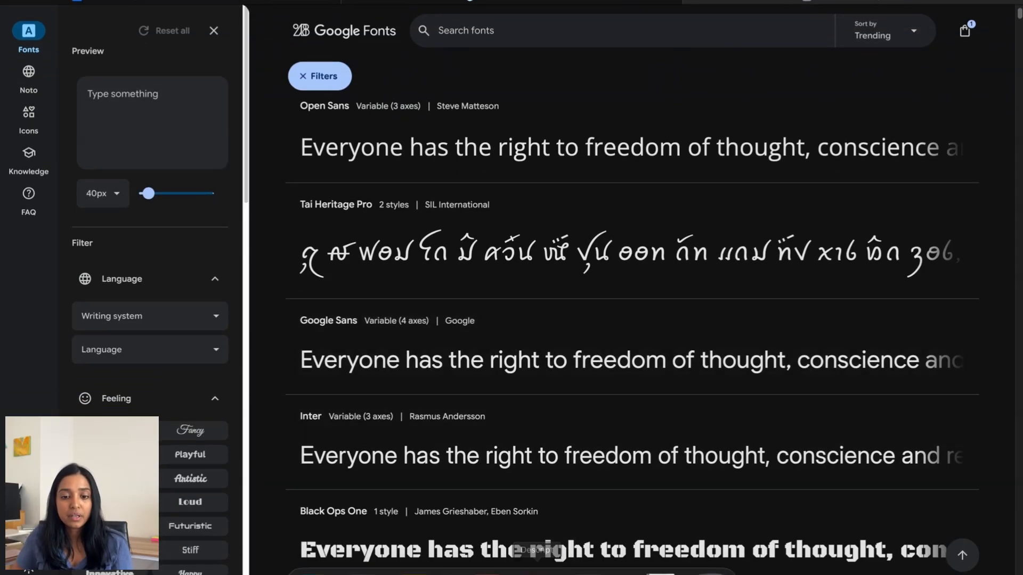
click(486, 560)
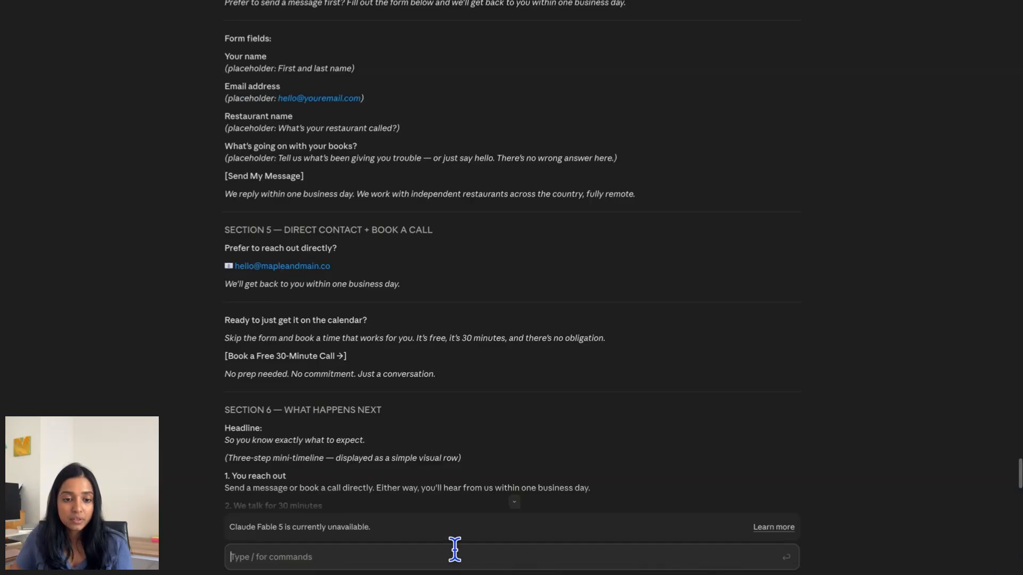
- Ask Claude for a design system from the five-colour palette with a Google Fonts pairing, always allowing visualization
text(Here is my color palette for Maple & Main: #F4E04D, #F2ED6F, #CEE397, #8DB1AB, #587792. Turn it into a real website design system. Assign each color a role — primary, accent, and section backgrounds — and add a near-white background color plus a dark text color for readability, since this palette is all bright tones. Then give me a free Google Fonts pairing for headings and body, exact sizes for H1, H2, and body text, and a button style. Keep it friendly, modern, and easy to read on mobile.)
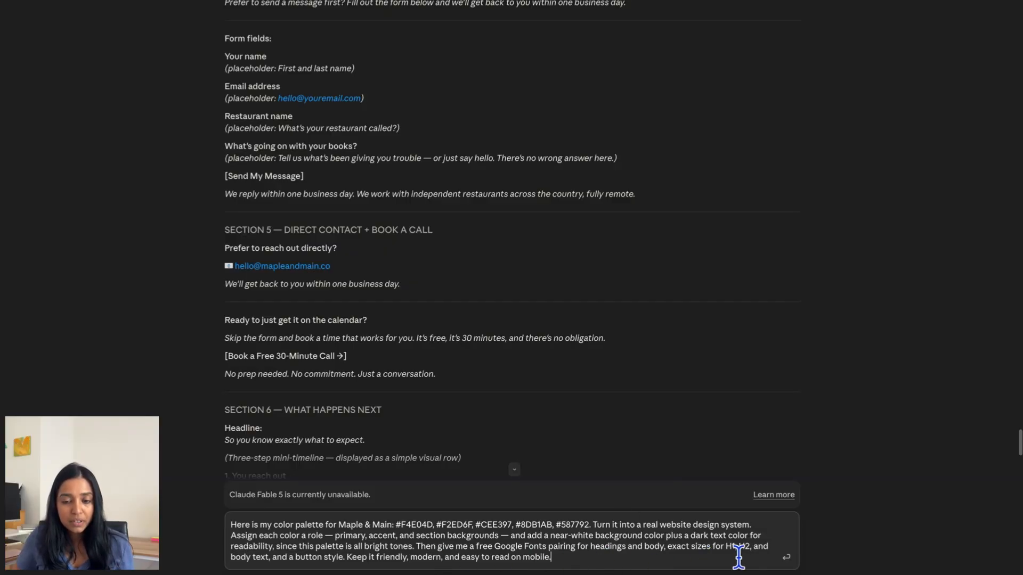
click(786, 558)
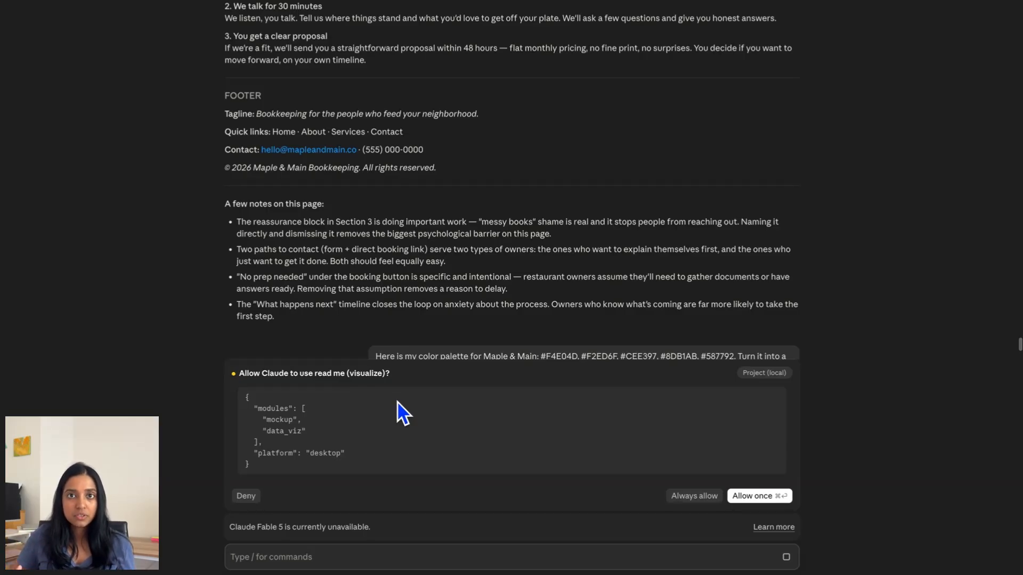
click(711, 498)
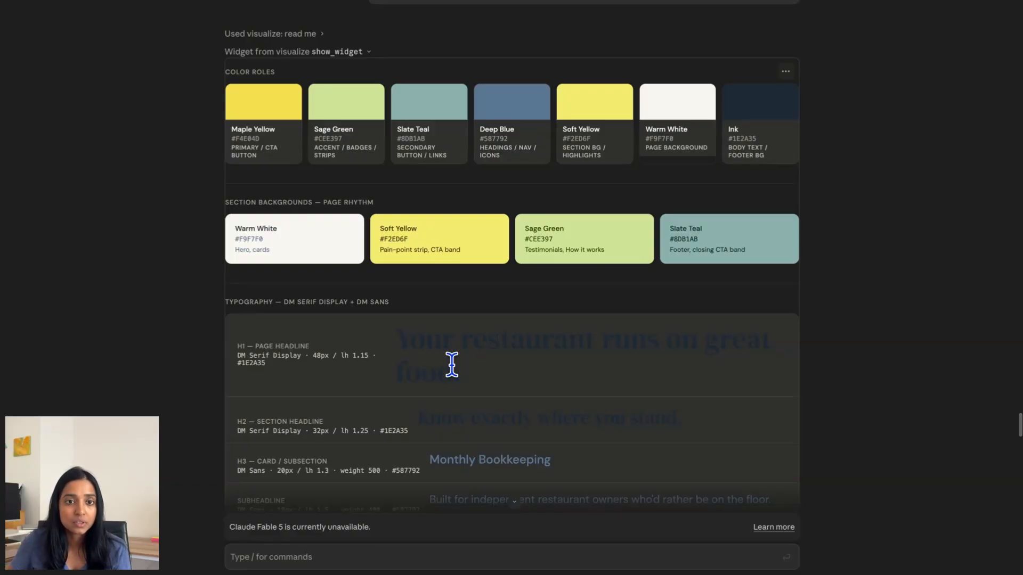
- Review the style guide's colour roles, DM Serif Display/DM Sans typography, button rules and mobile note
scroll(452, 364, down, 2)
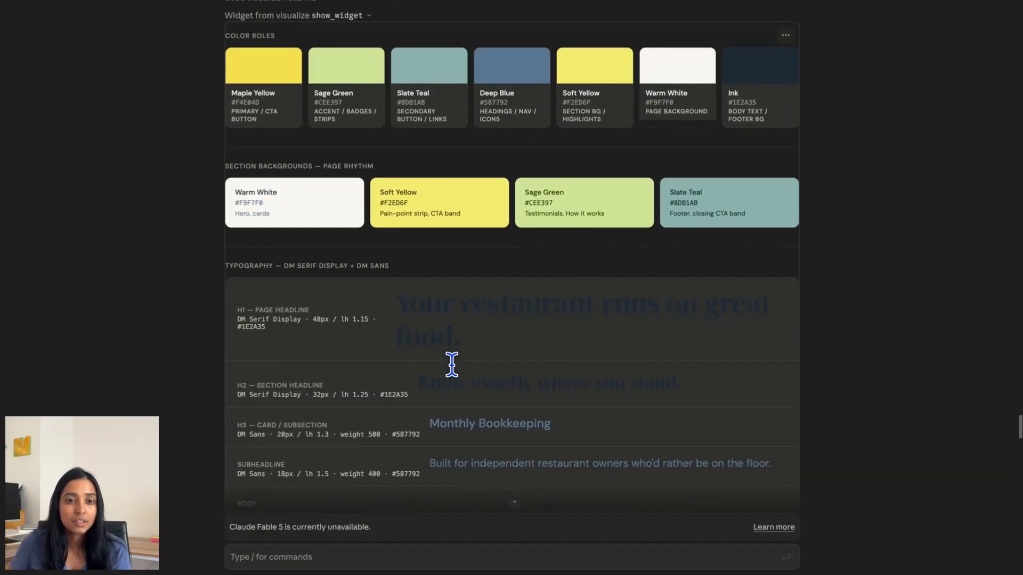
scroll(422, 299, down, 8)
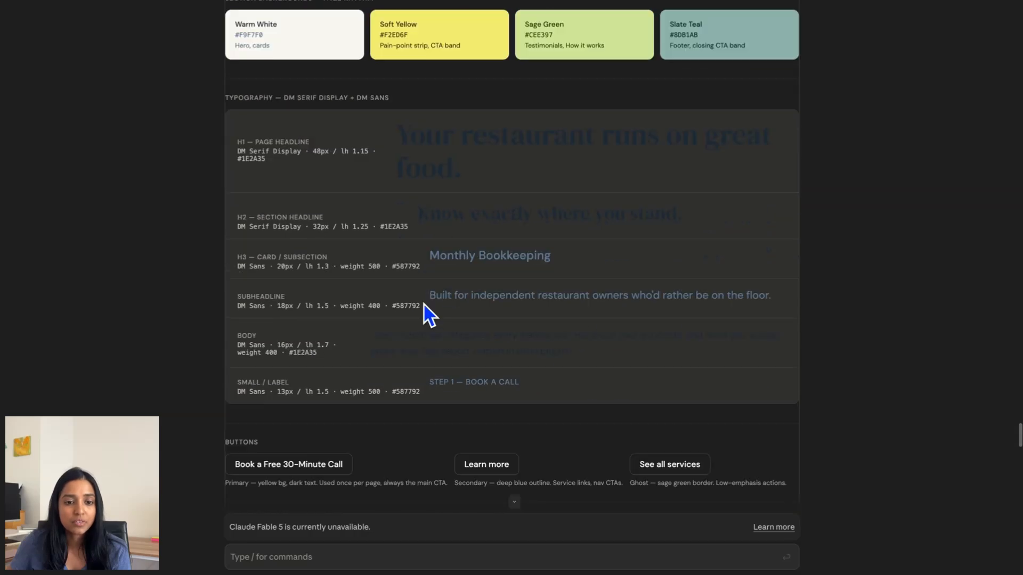
scroll(425, 406, down, 4)
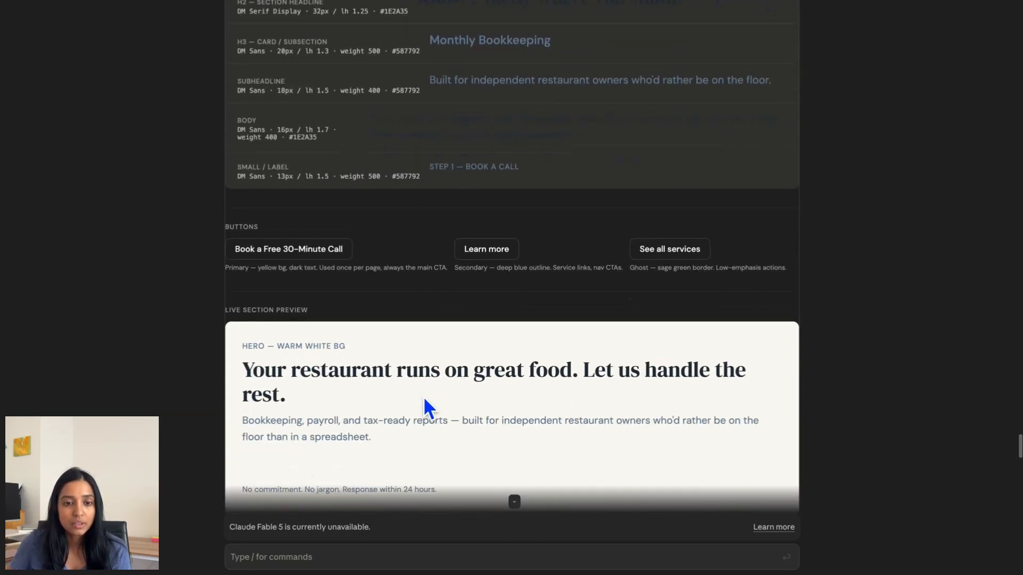
scroll(424, 400, down, 5)
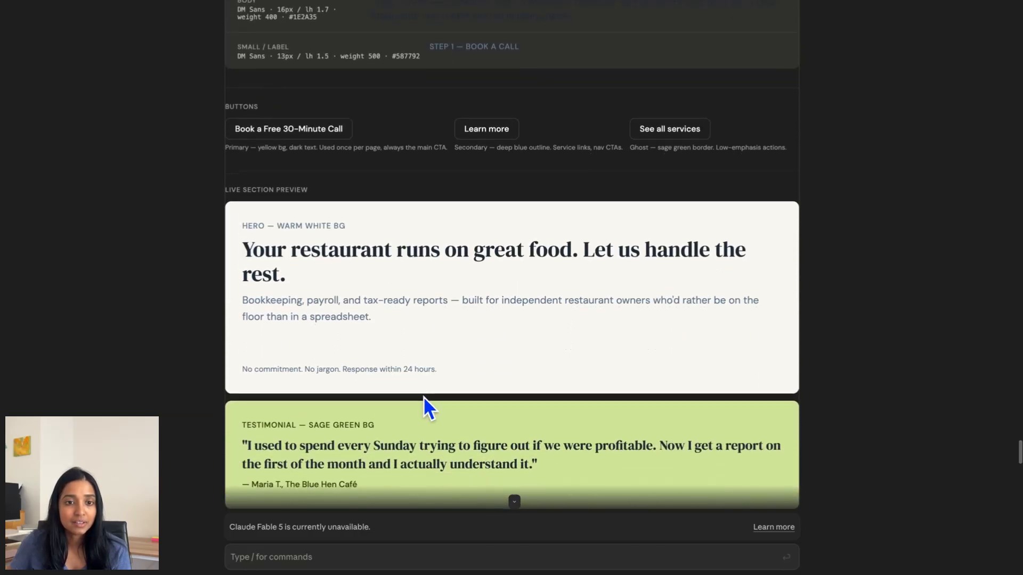
scroll(425, 399, down, 5)
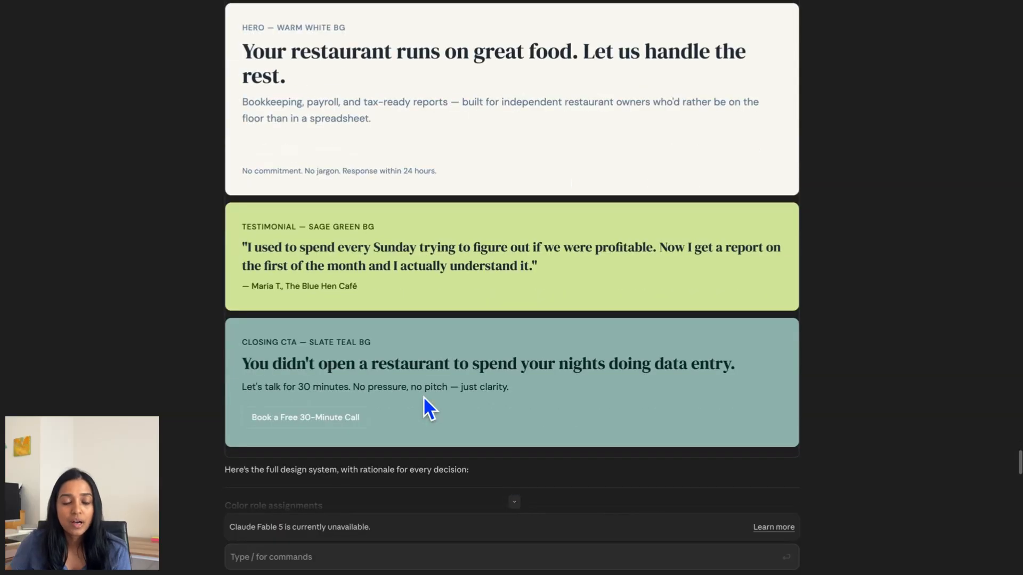
scroll(424, 397, down, 8)
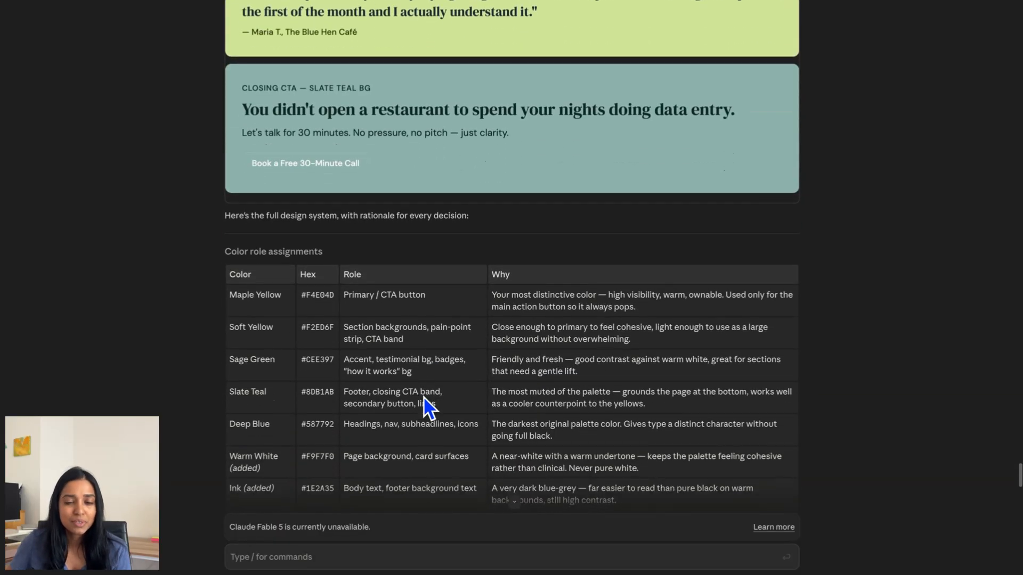
scroll(424, 401, down, 5)
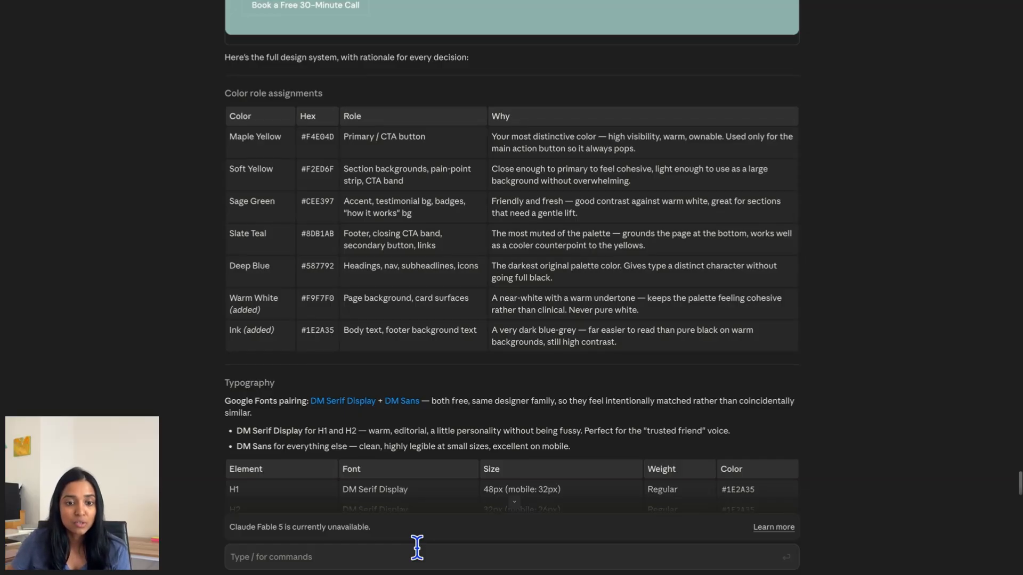
scroll(461, 498, down, 5)
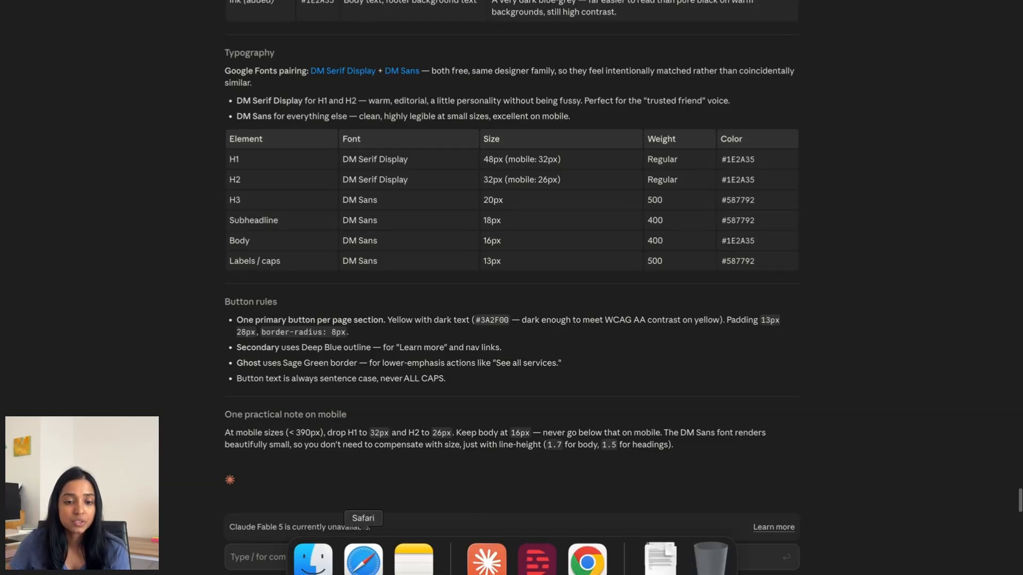
click(360, 557)
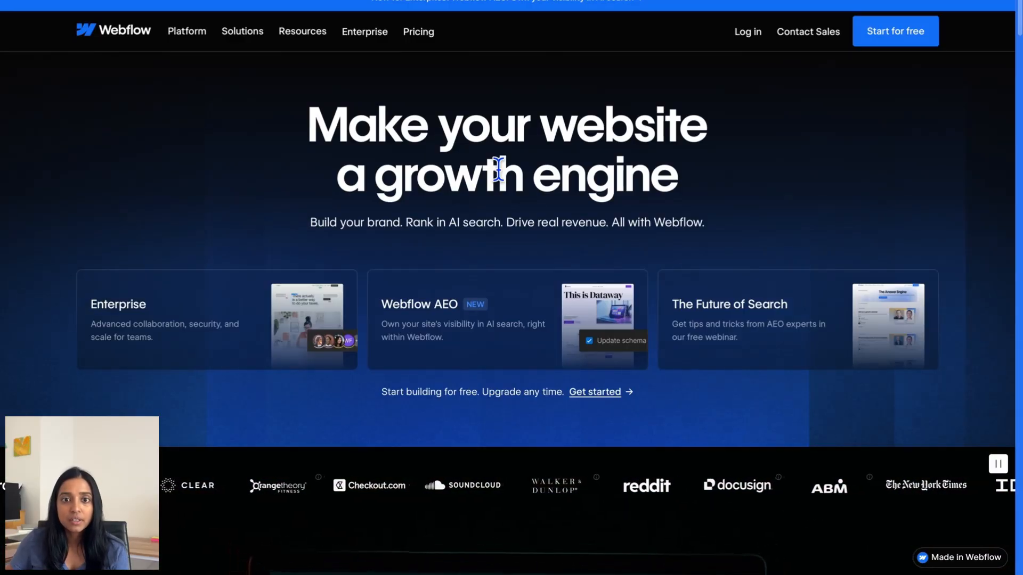
- Scroll the Webflow homepage through its Build, Manage, Optimize and team-collaboration feature sections
scroll(507, 209, down, 1)
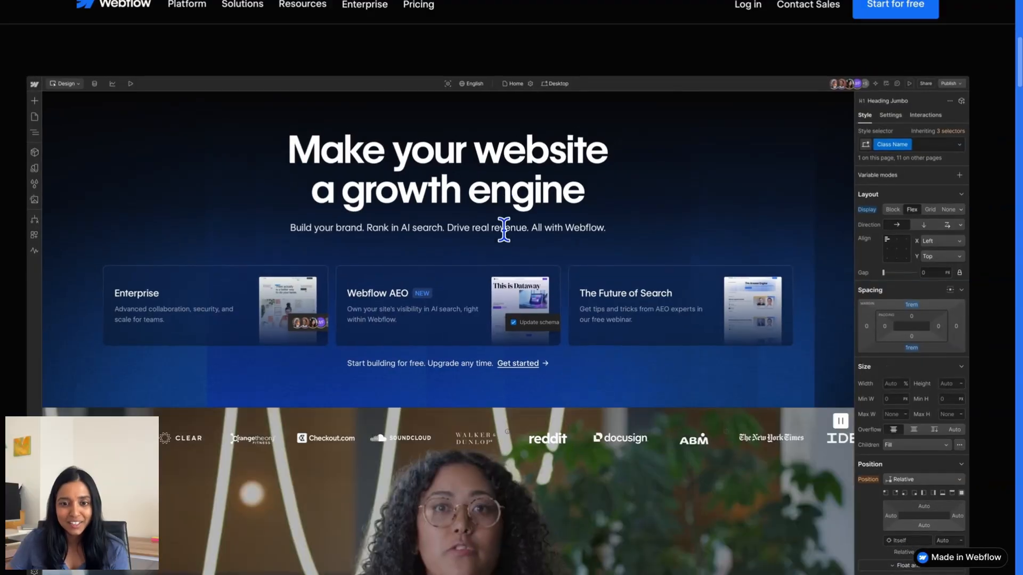
scroll(504, 235, down, 5)
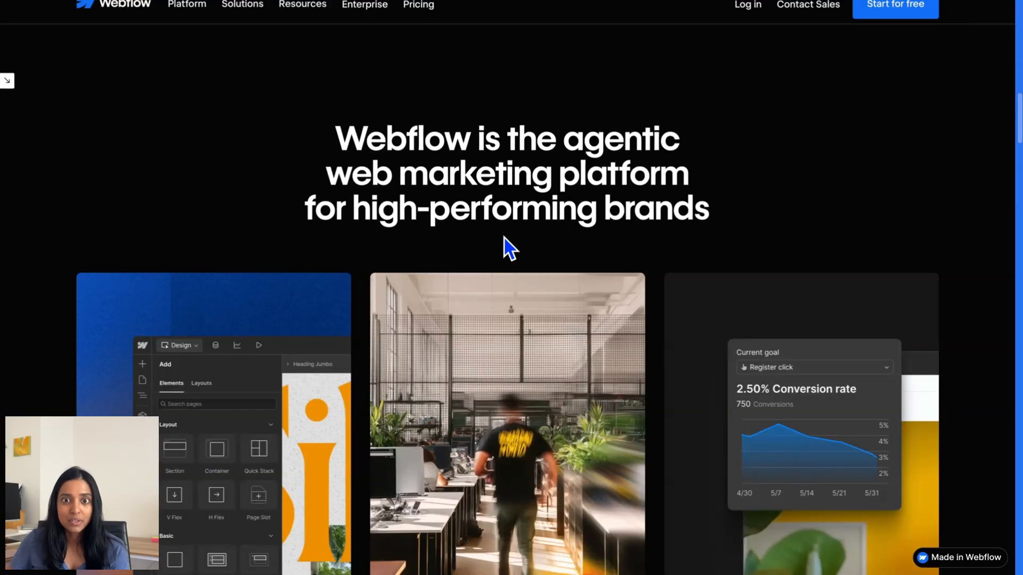
scroll(508, 247, down, 3)
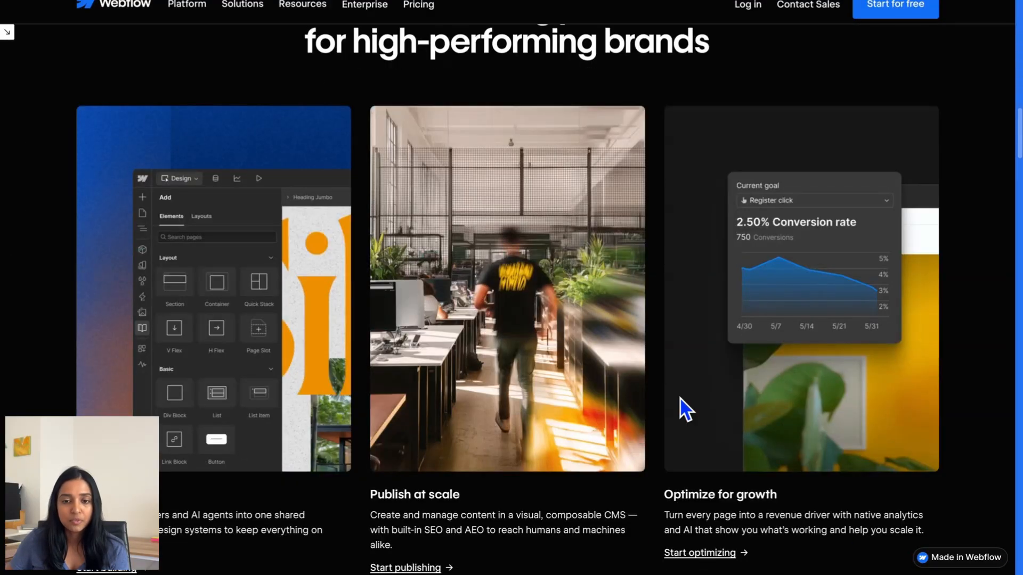
scroll(686, 411, down, 15)
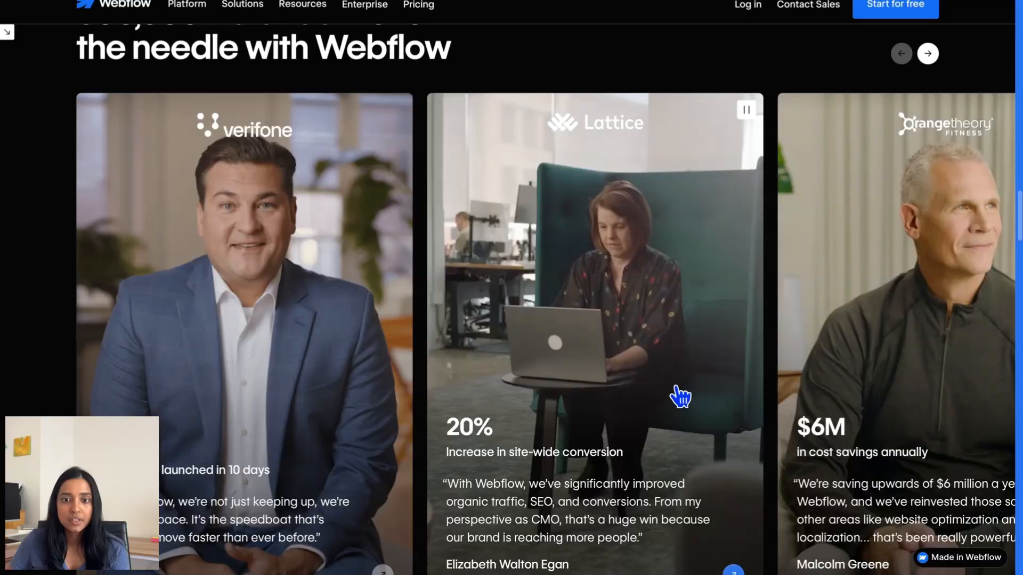
scroll(680, 396, down, 10)
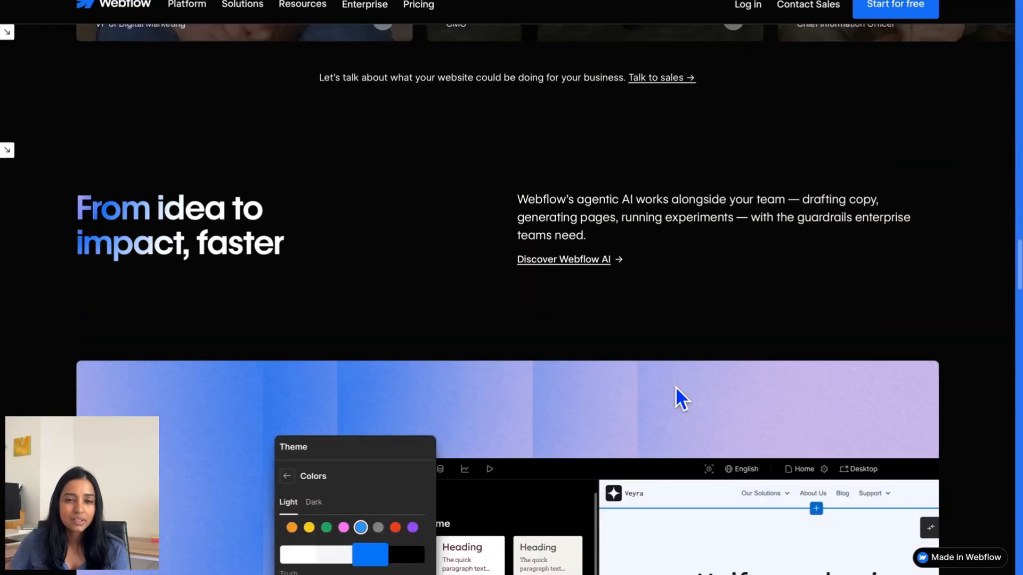
scroll(671, 384, down, 2)
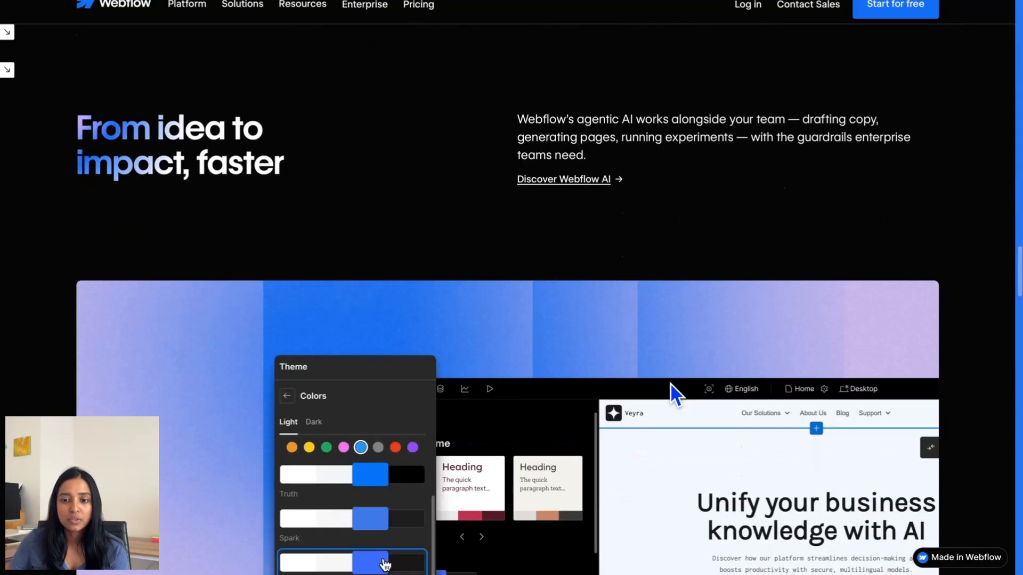
scroll(670, 382, down, 10)
scroll(669, 382, down, 3)
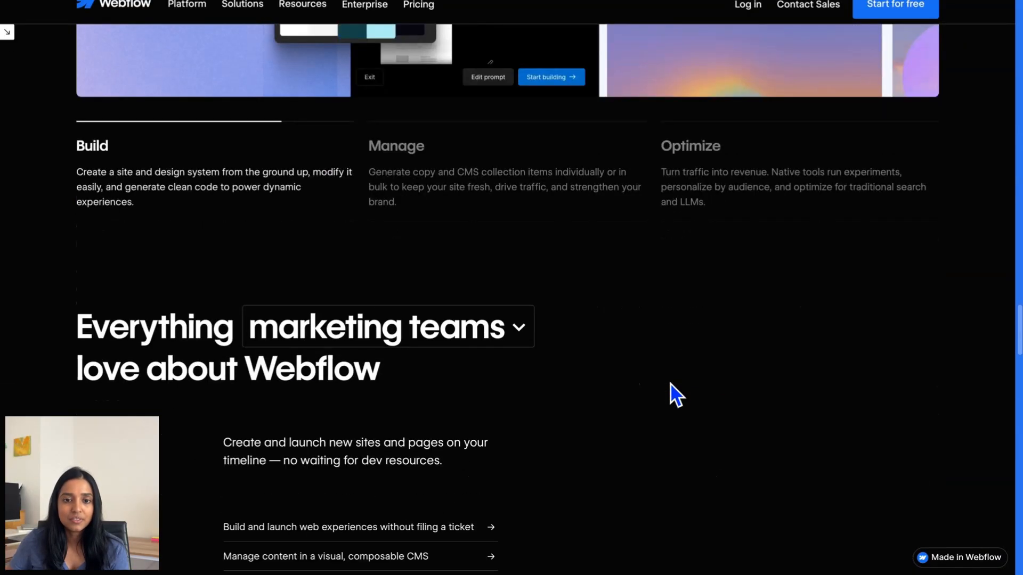
scroll(670, 384, down, 4)
scroll(670, 384, down, 6)
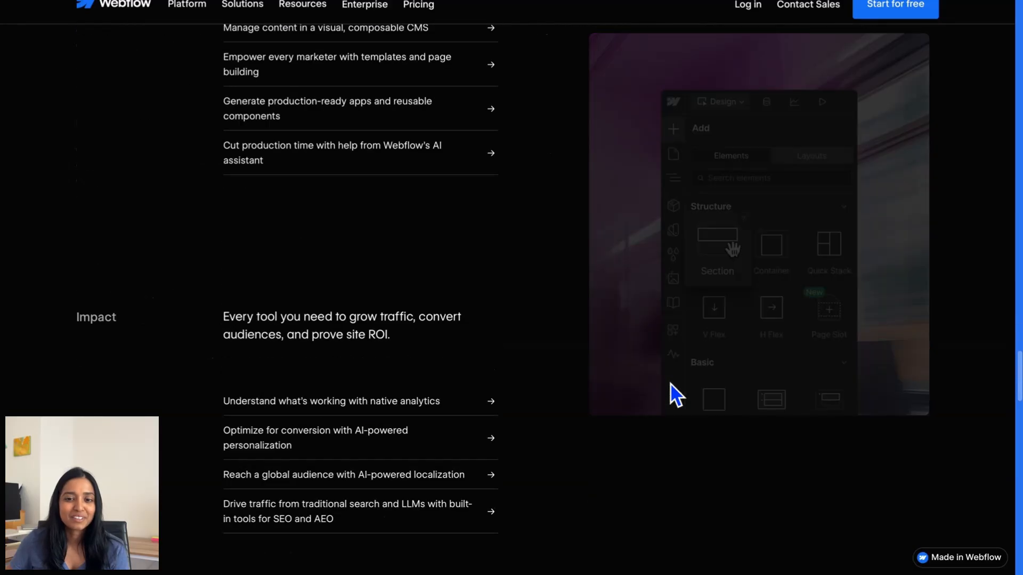
scroll(670, 384, down, 6)
scroll(669, 382, down, 6)
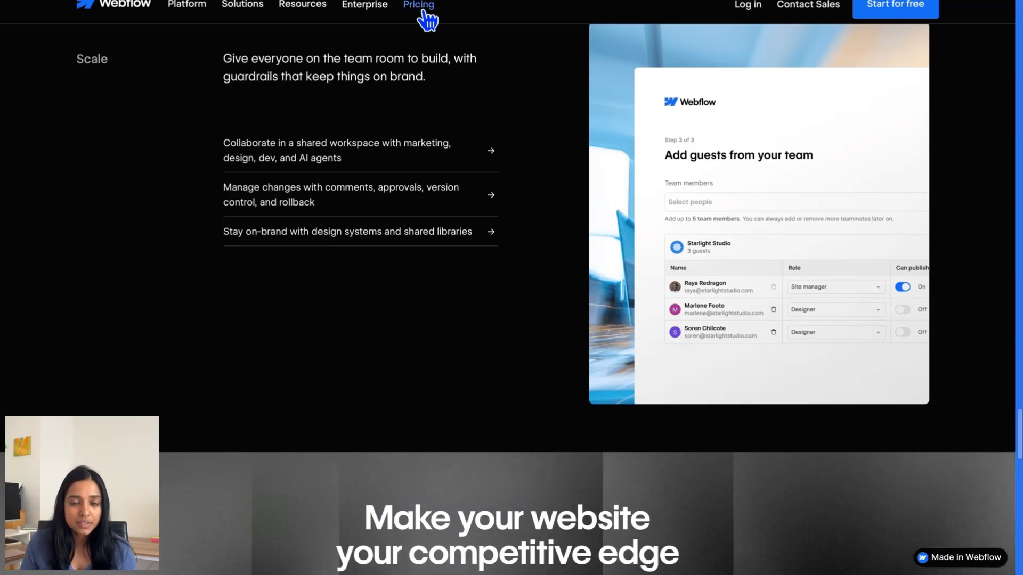
- Compare the Starter, Basic and Premium plan features on Webflow's pricing page, then go to All projects
click(424, 12)
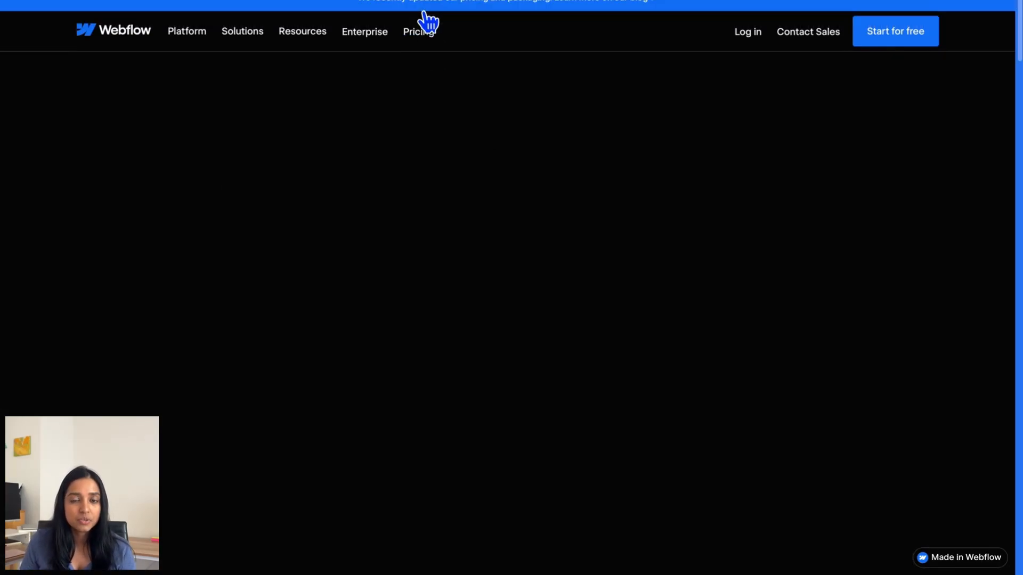
scroll(269, 457, down, 3)
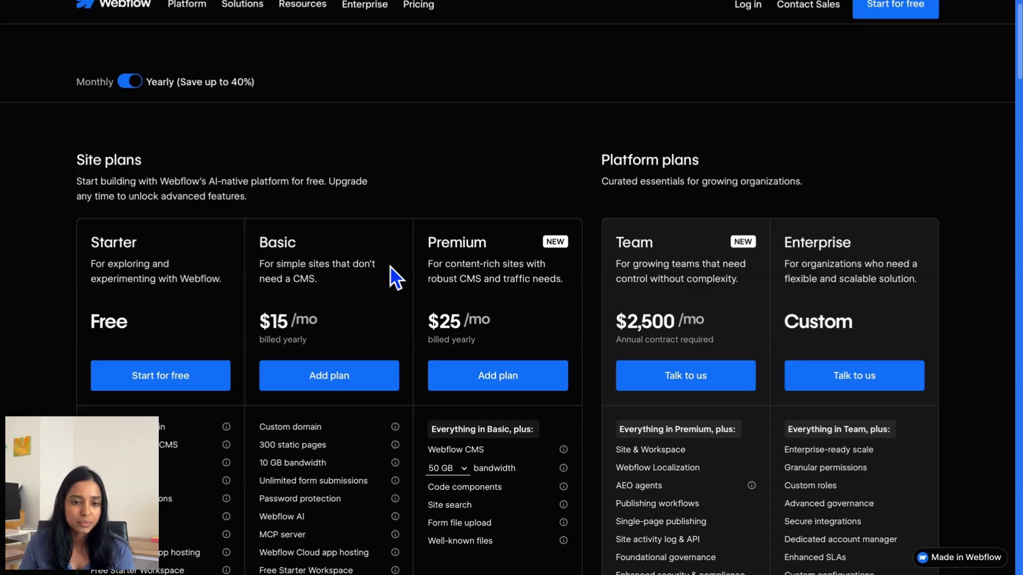
mouse_move(395, 431)
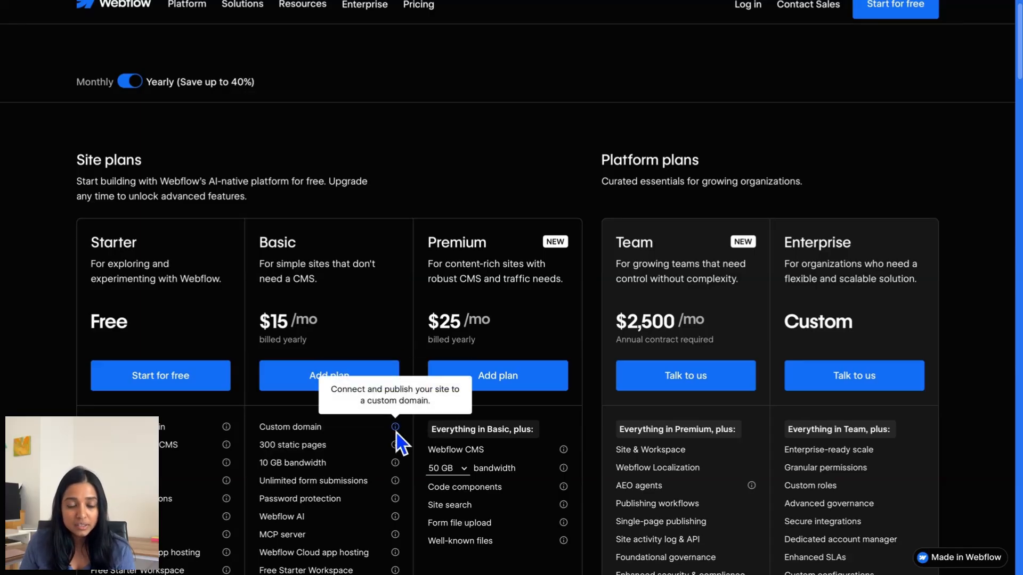
mouse_move(392, 449)
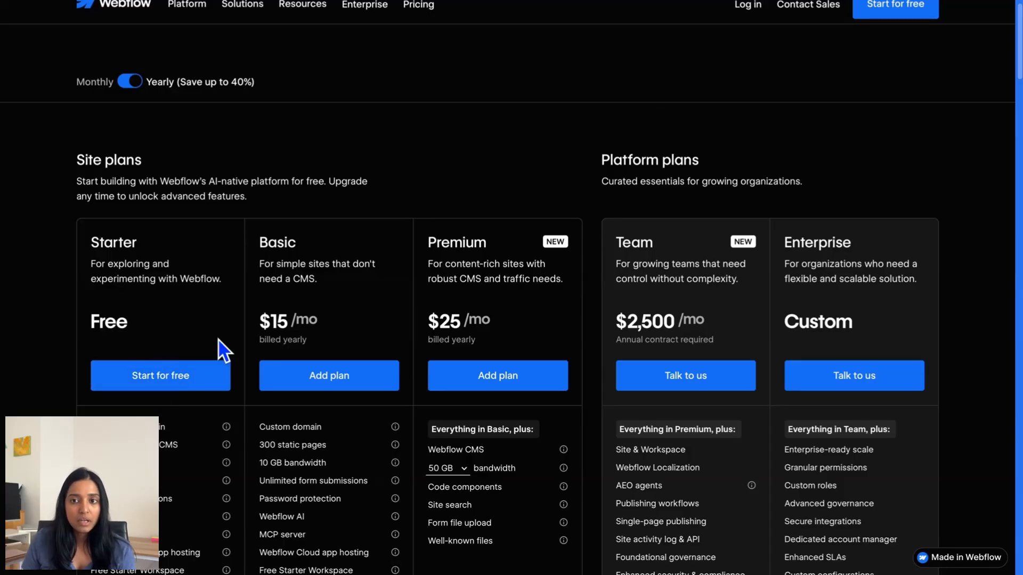
click(874, 21)
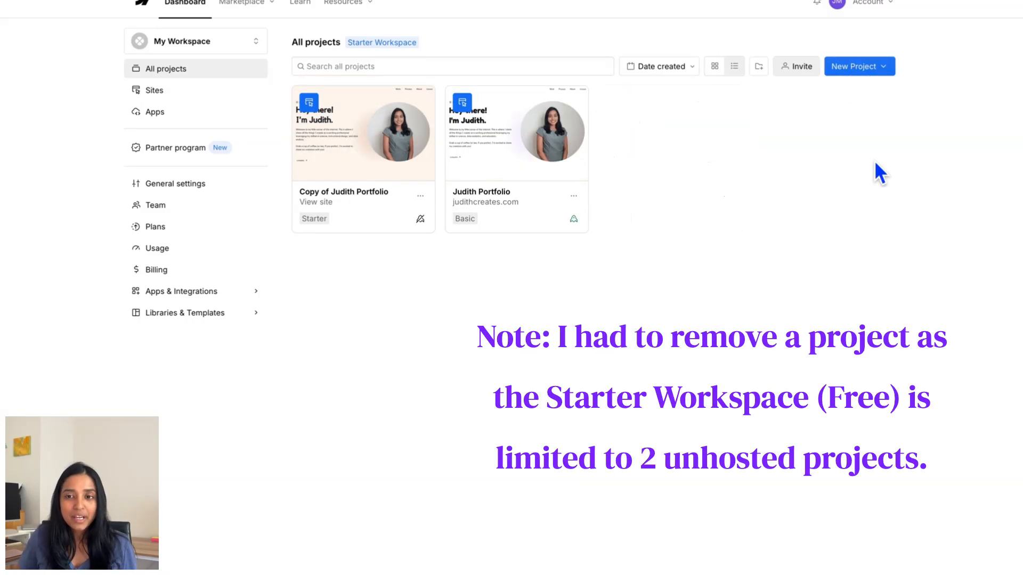
- Create a blank Webflow site named 'Maple and Main', then return to the Maple & Main chat in Claude
click(884, 67)
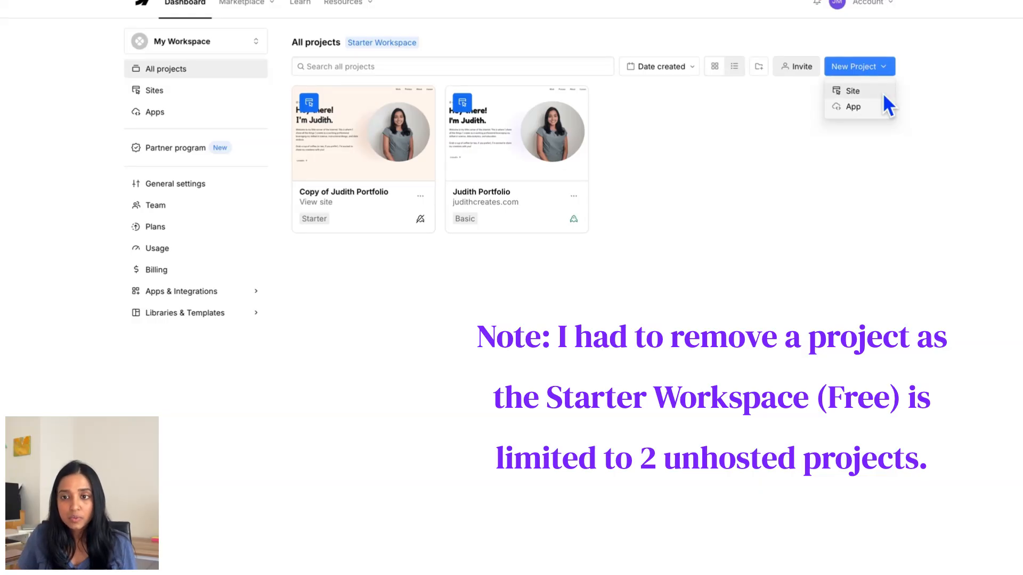
click(881, 91)
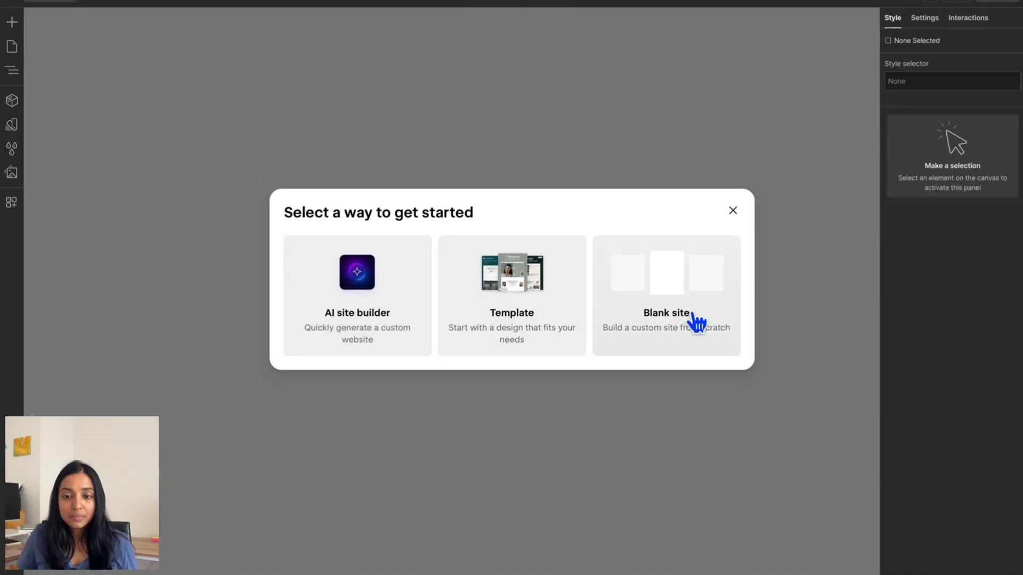
click(696, 322)
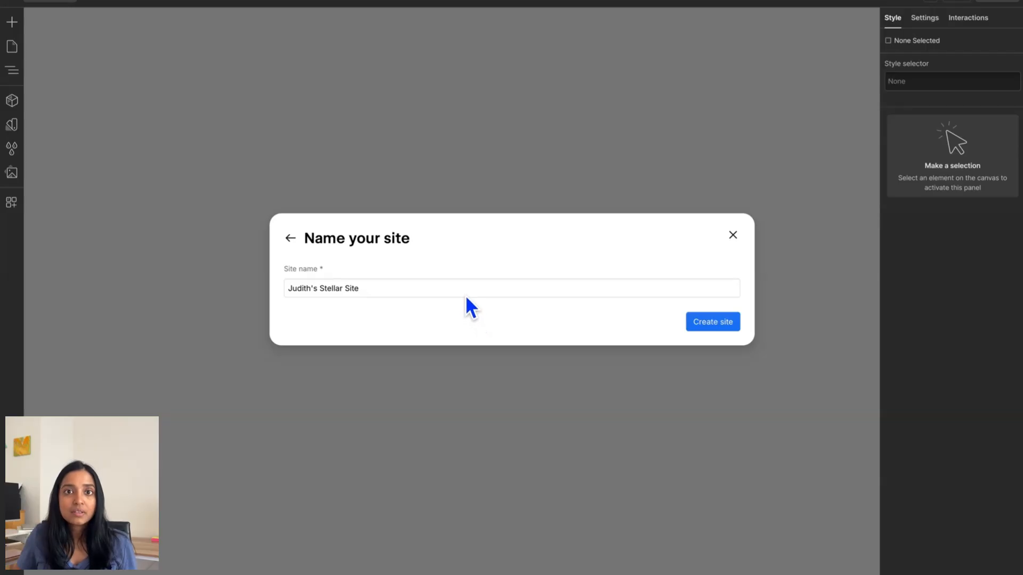
drag(463, 288, 279, 288)
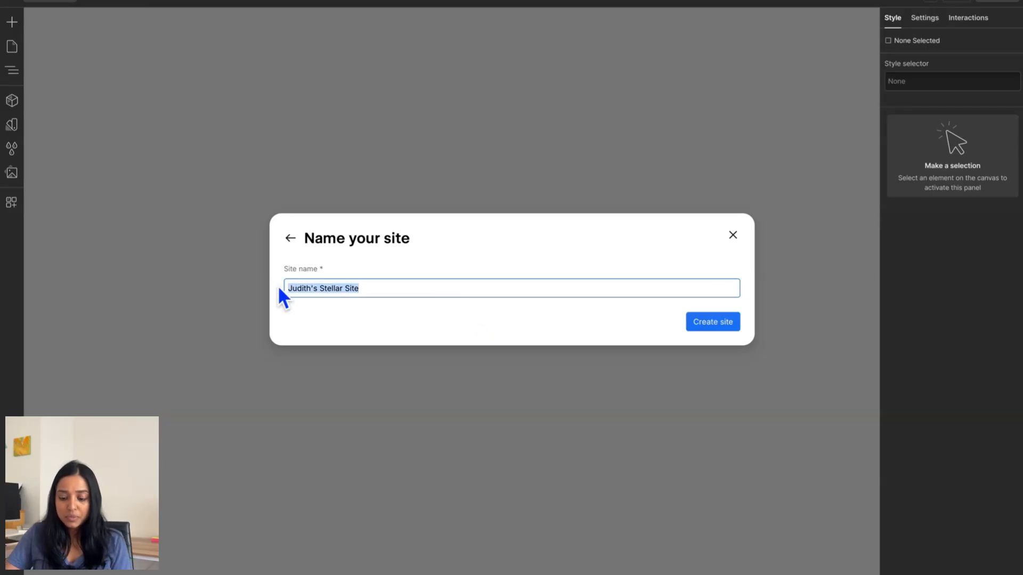
text(Maple and Ma)
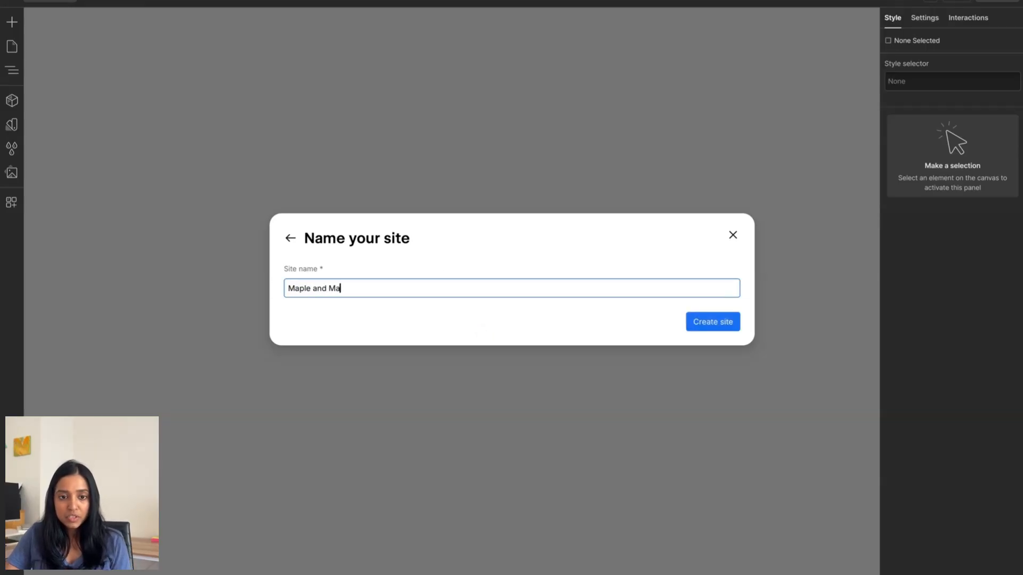
text(in)
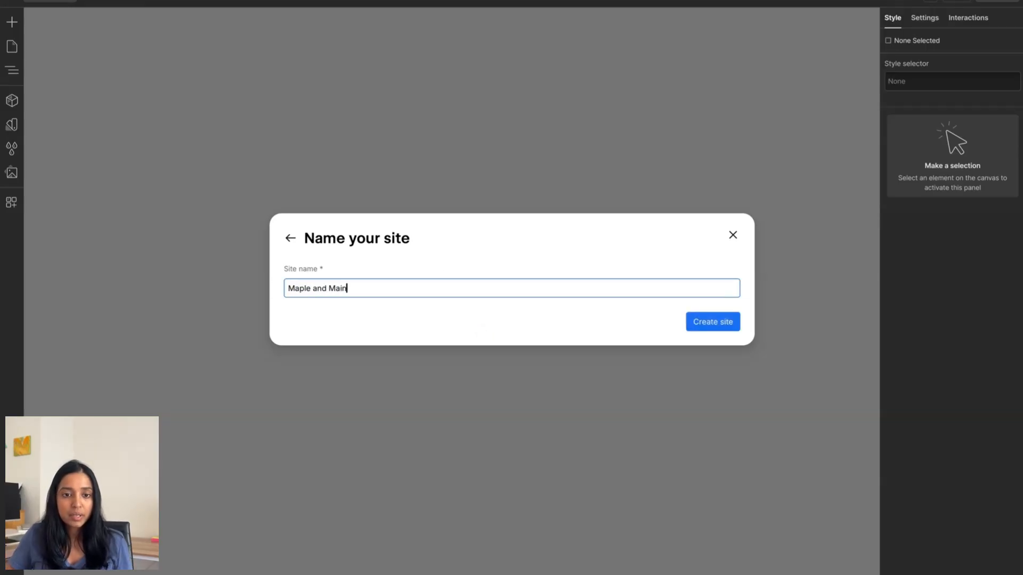
click(717, 321)
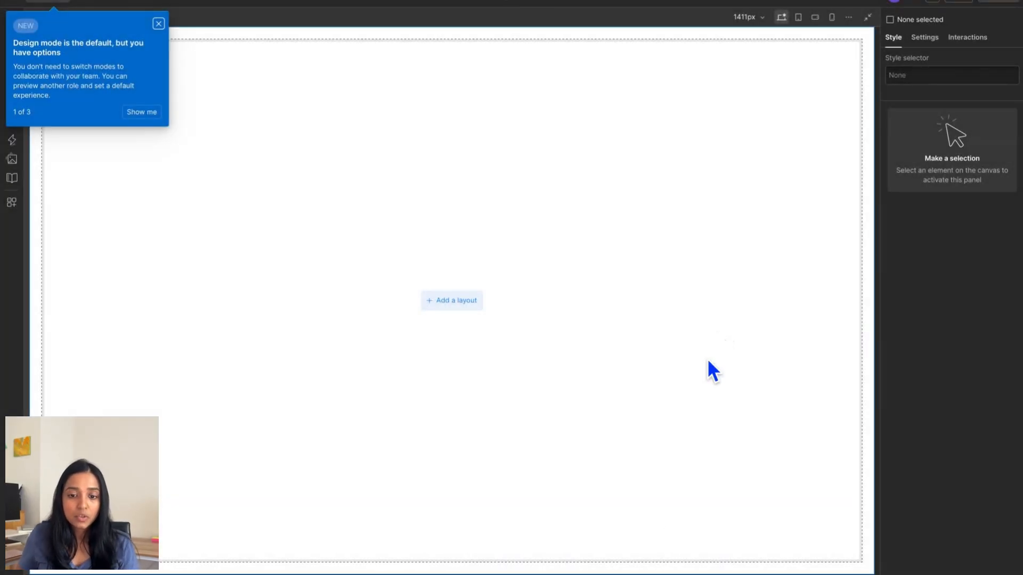
mouse_move(663, 570)
click(486, 543)
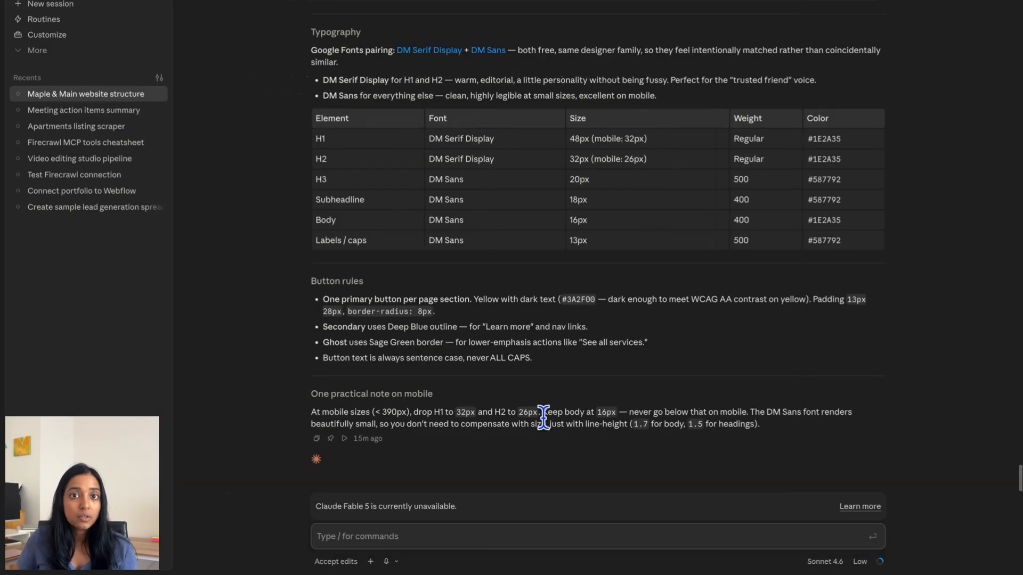
- Find Webflow in Claude's connector directory under Customize > Connectors and start connecting it
click(68, 36)
click(72, 31)
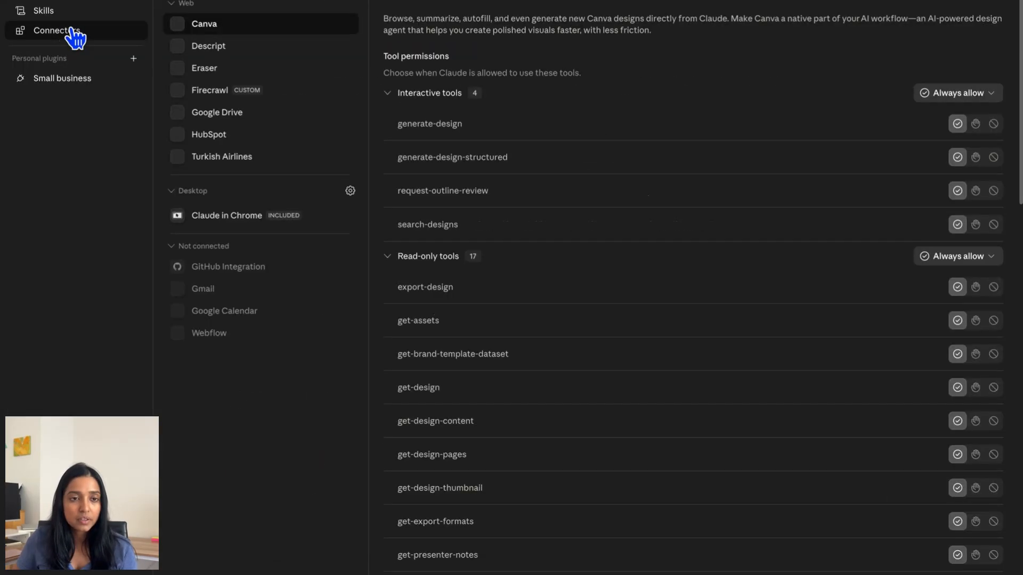
click(350, 11)
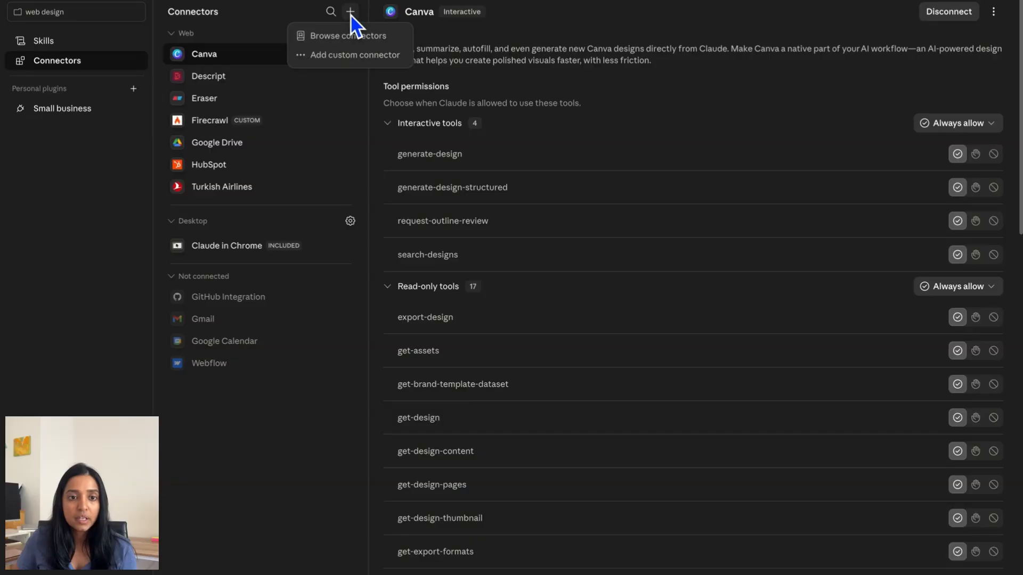
click(373, 36)
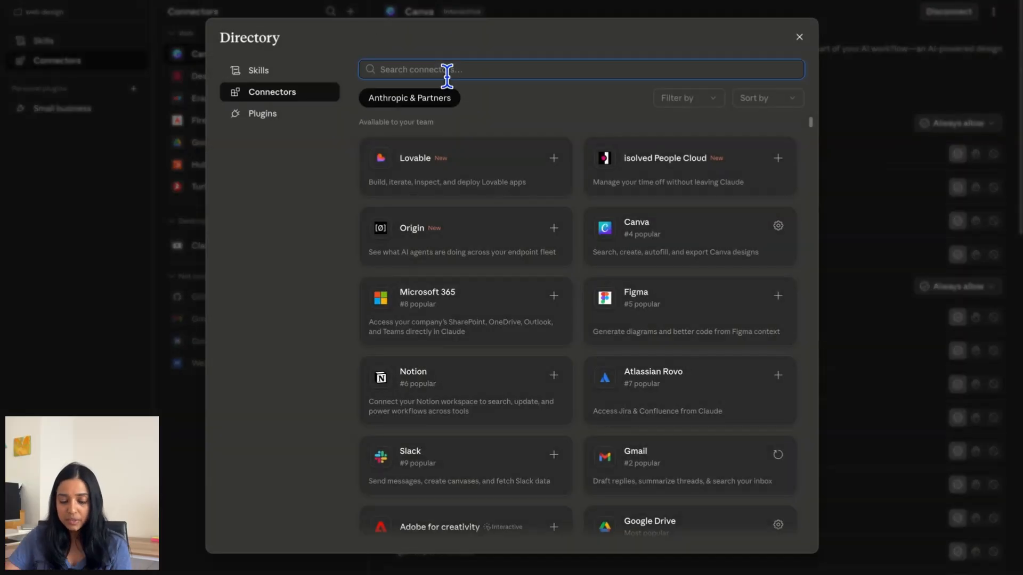
text(webflow)
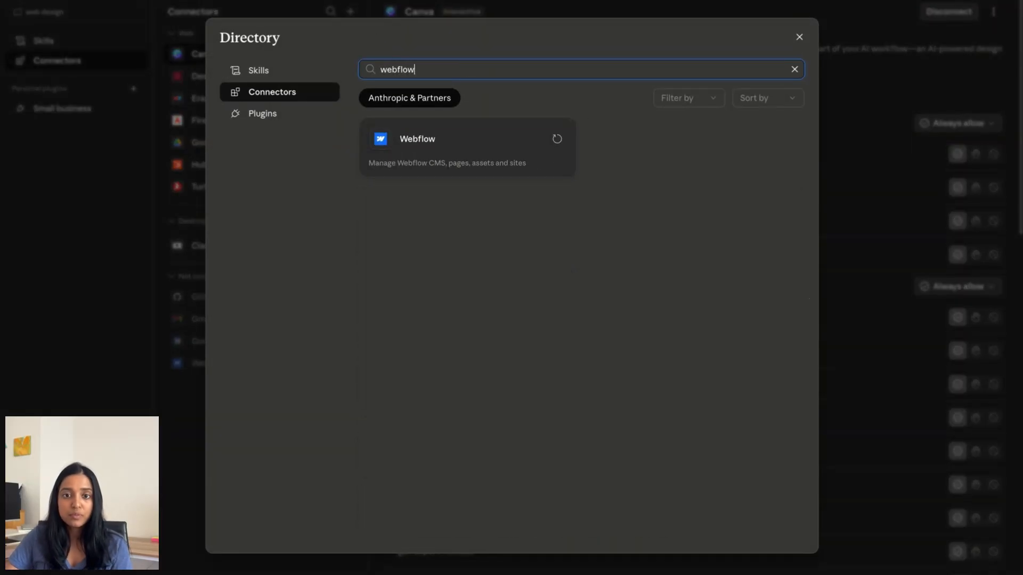
click(556, 141)
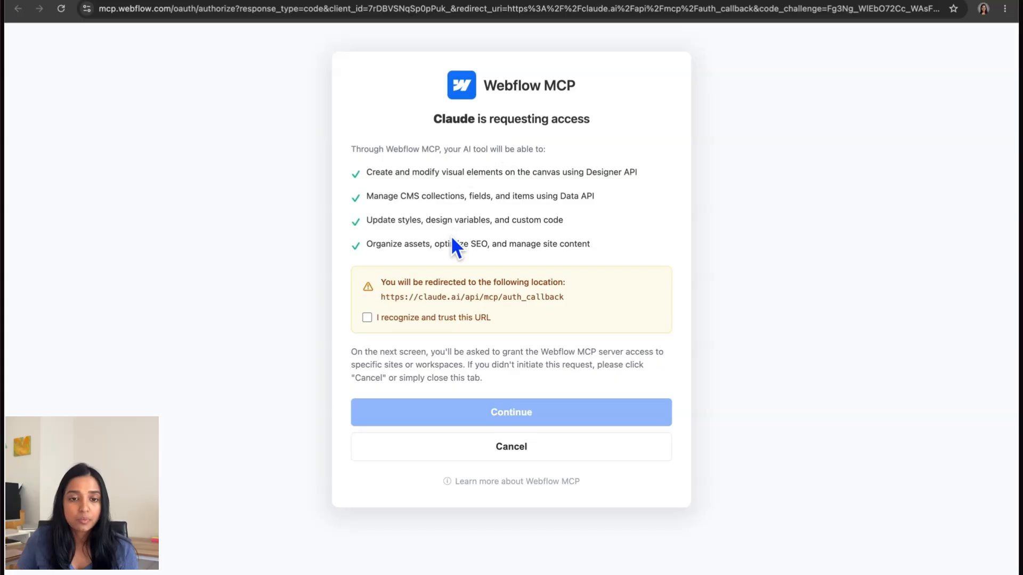
- Mark the redirect URL as trusted, continue the access request, then focus Claude's message box
click(367, 319)
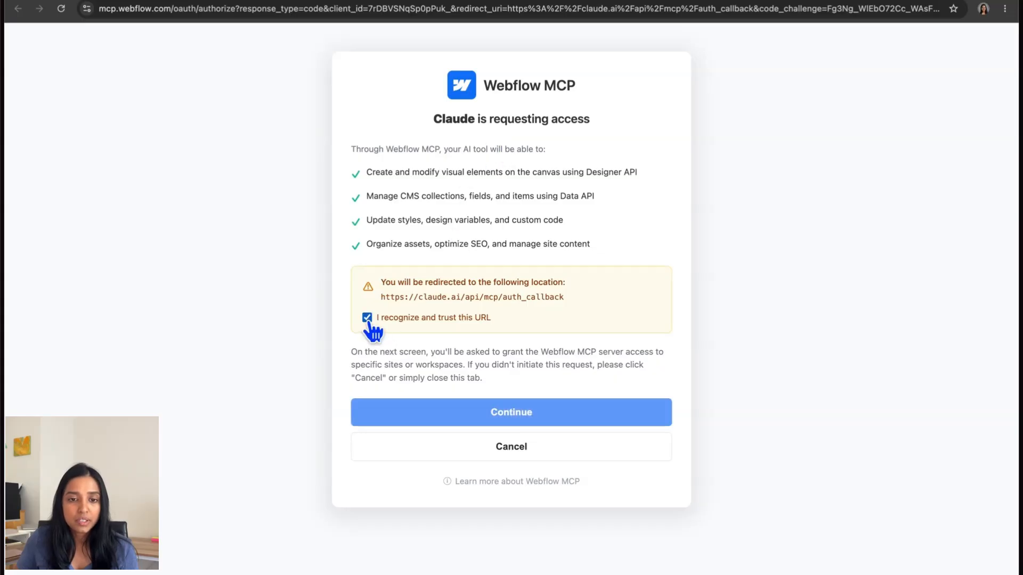
click(531, 415)
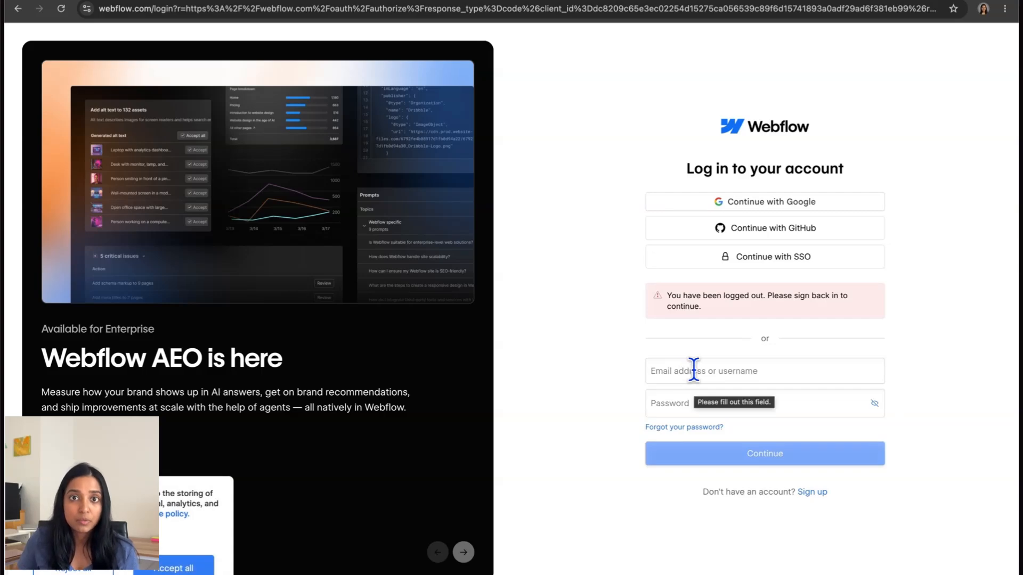
click(693, 370)
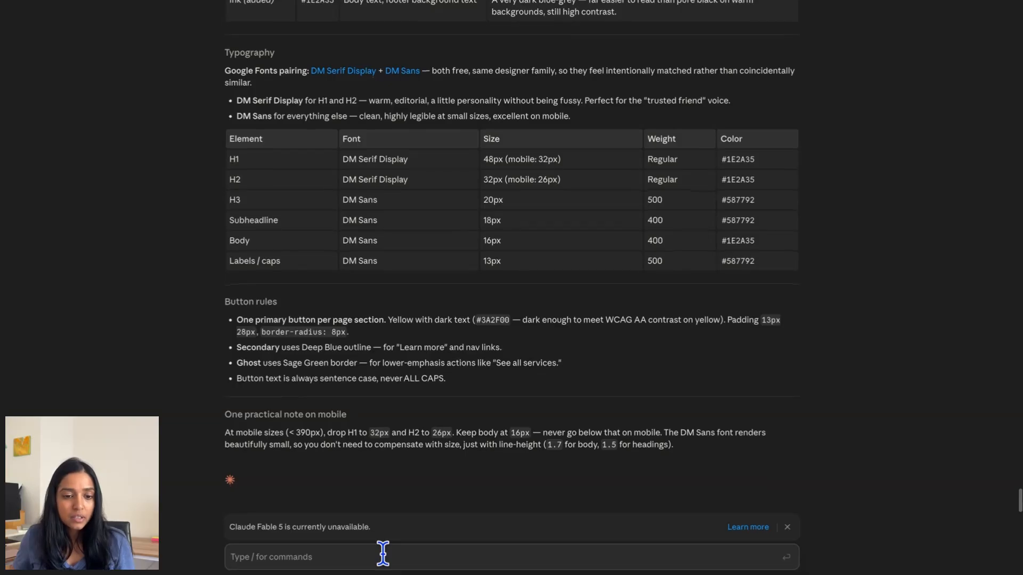
click(382, 554)
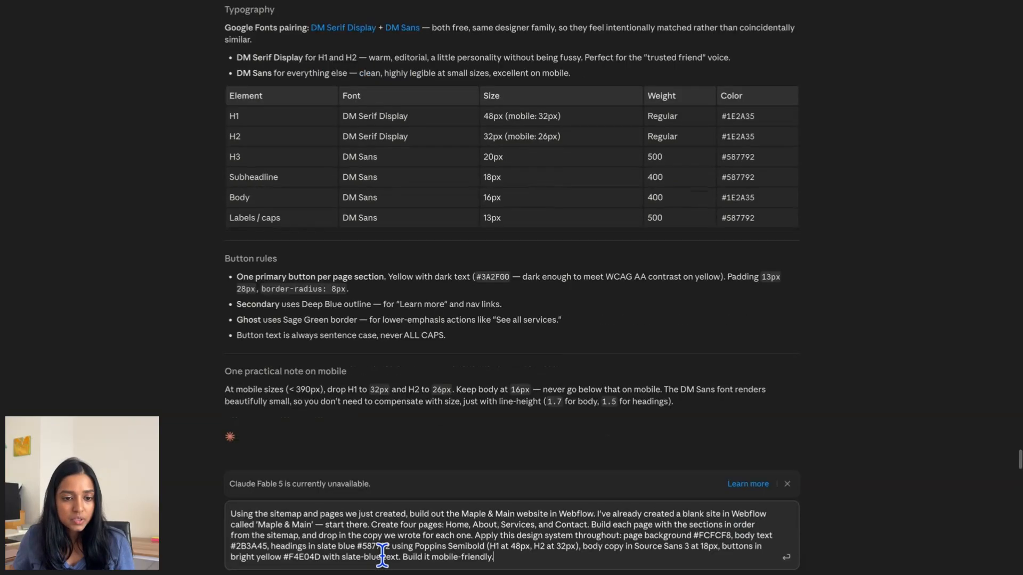
- Paste the four-page Maple & Main Webflow build prompt into Claude and send it
text(Using the sitemap and pages we just created, build out the Maple & Main website in Webflow. I’ve already created a blank site in Webflow called 'Maple & Main' — start there. Create four pages: Home, About, Services, and Contact. Build each page with the sections in order from the sitemap, and drop in the copy we wrote for each one. Apply this design system throughout: page background #FCFCF8, body text #2B3A45, headings in slate blue #587792 using Poppins Semibold (H1 at 48px, H2 at 32px), body copy in Source Sans 3 at 18px, buttons in bright yellow #F4E04D with slate-blue text. Build it mobile-friendly.)
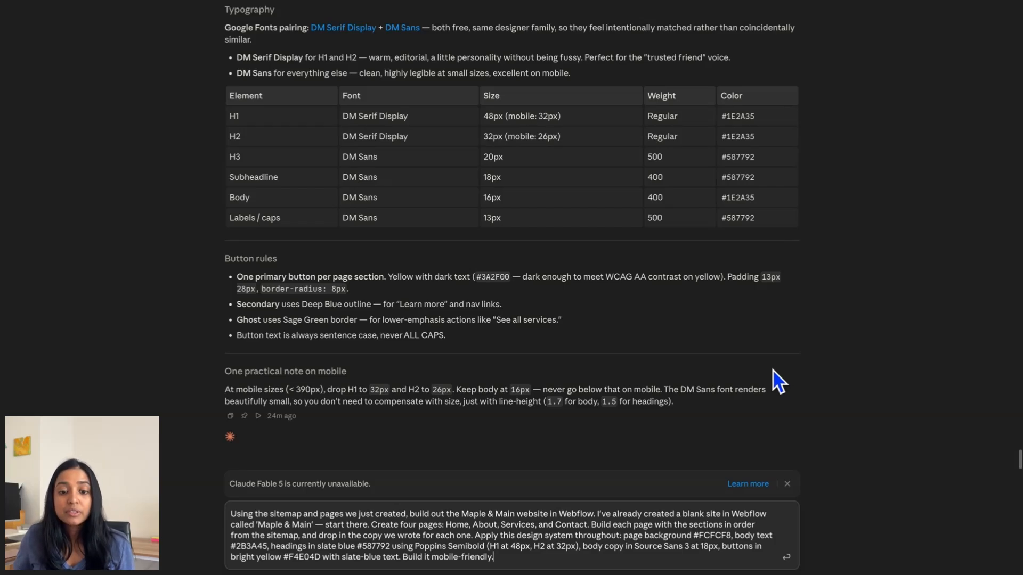
click(787, 560)
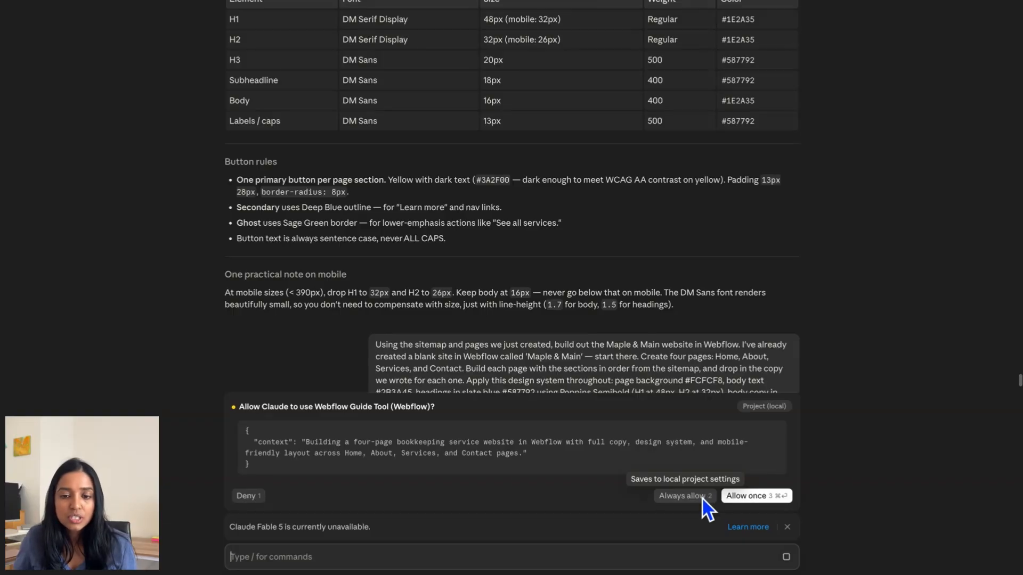
- Always allow Claude's Webflow Guide Tool so it can build the Home and About pages
click(704, 499)
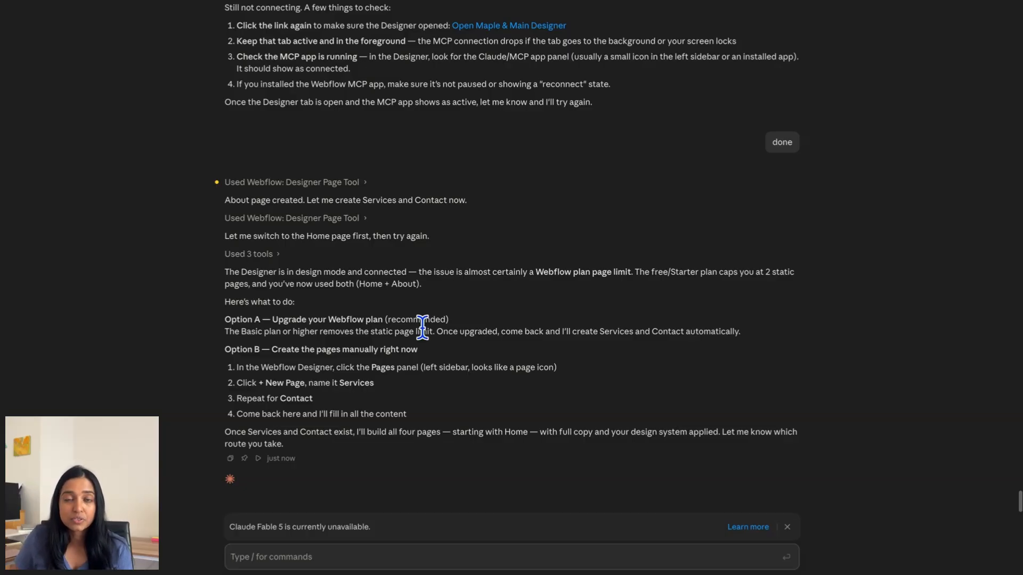
- Reply to Claude with 'Just continue with the home and about page'
click(411, 550)
text(J)
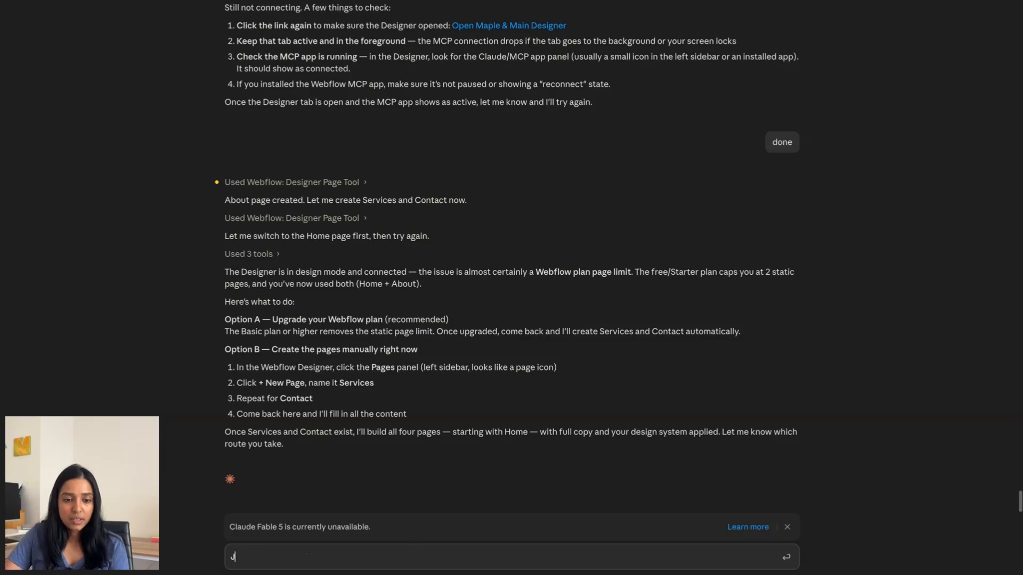
text(ust continue with the home)
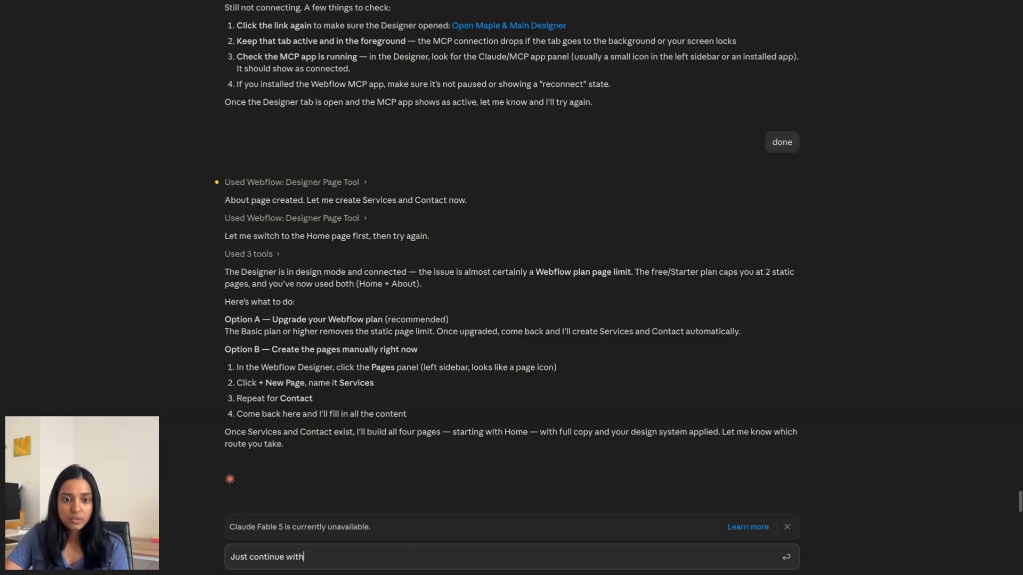
text( and about page)
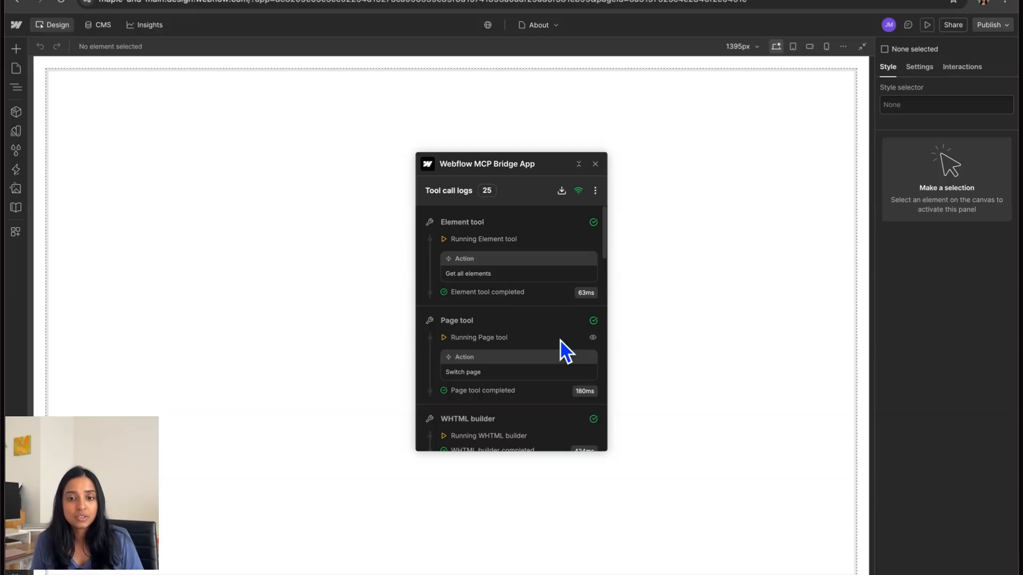
- Move the MCP Bridge App panel aside and scroll through the About page's founder story and credentials
drag(548, 155, 908, 113)
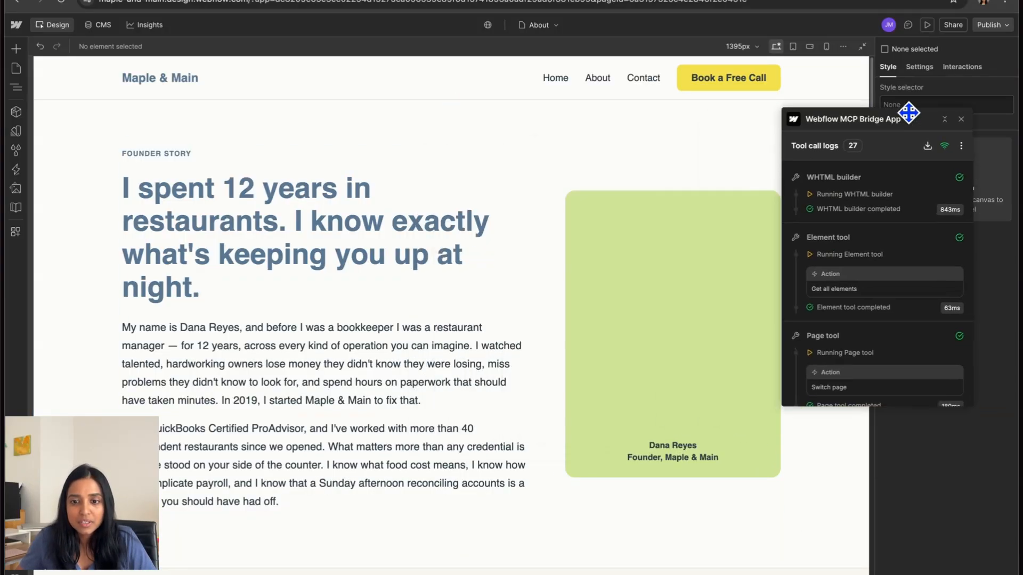
scroll(608, 371, down, 2)
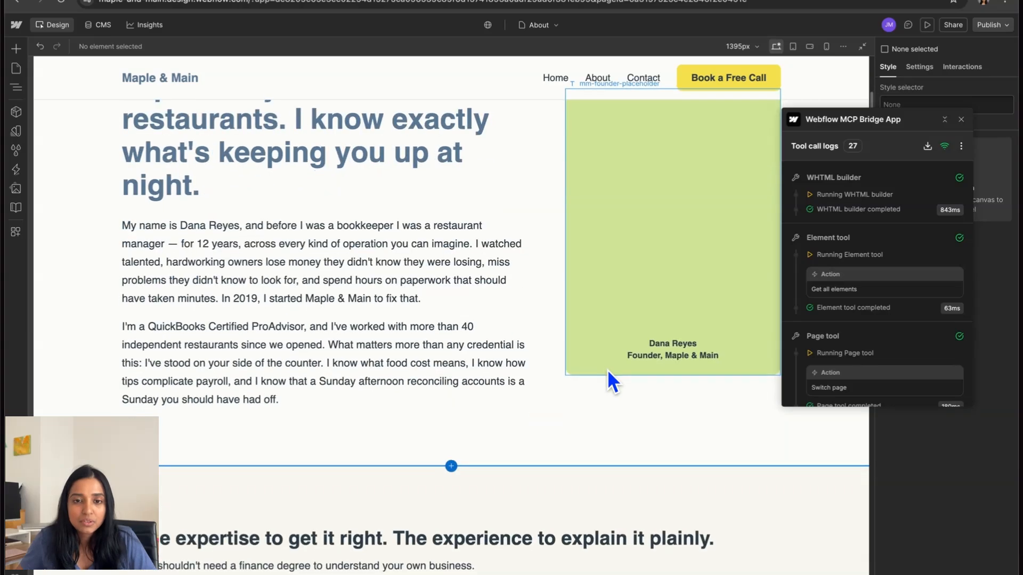
scroll(608, 372, down, 3)
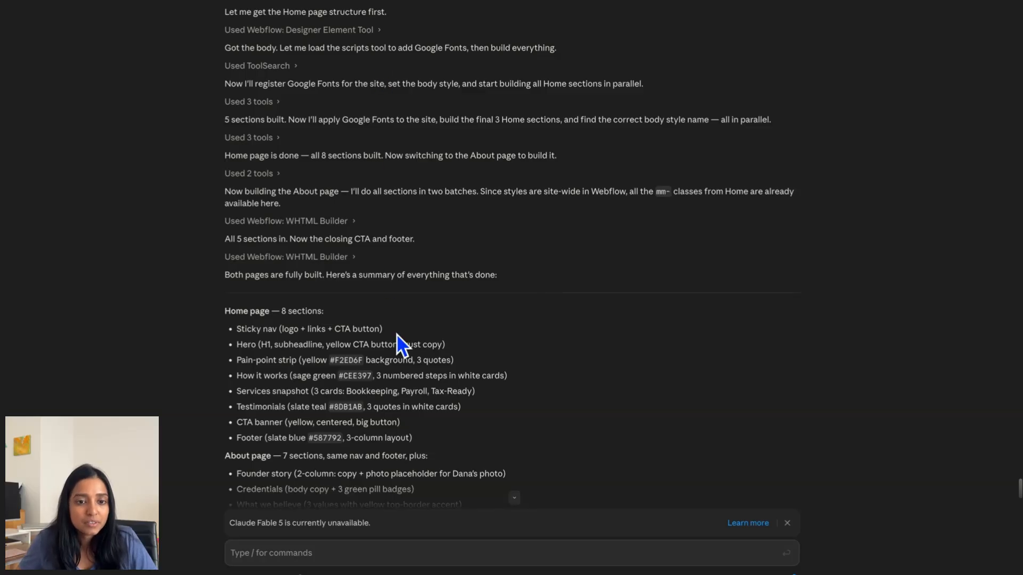
scroll(472, 270, down, 1)
scroll(472, 270, down, 3)
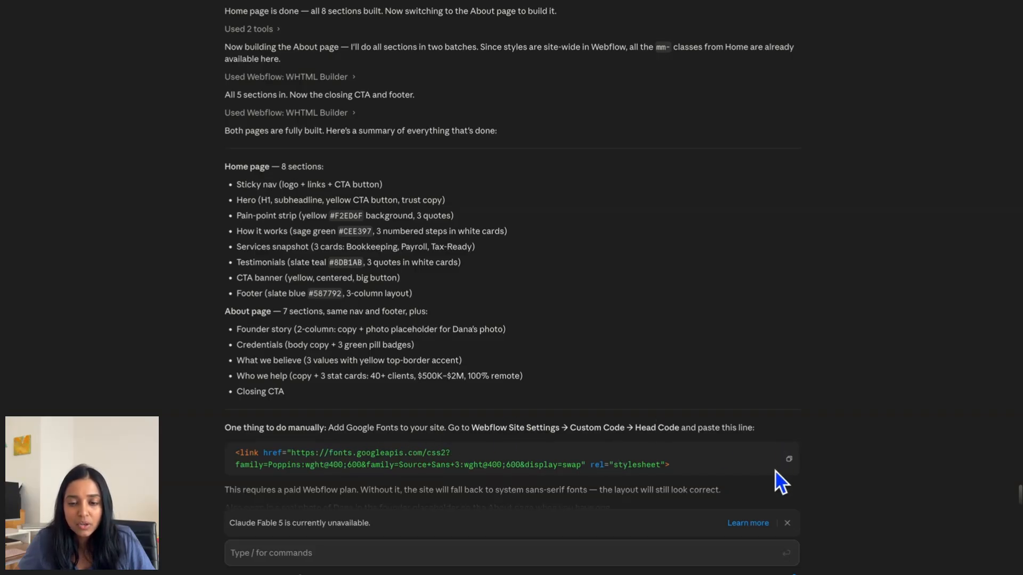
scroll(781, 482, down, 1)
scroll(776, 472, down, 2)
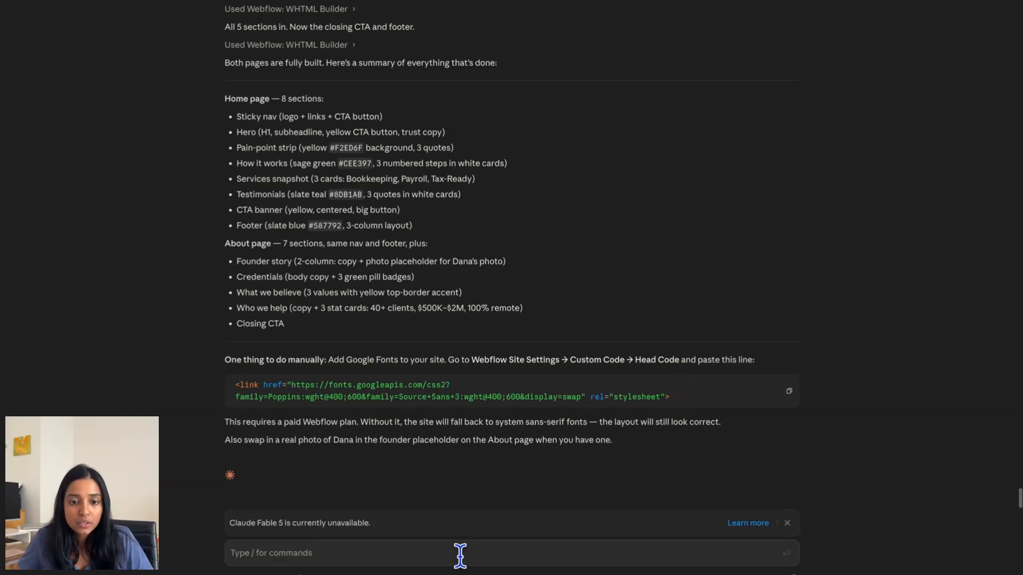
- Scroll the Home page in the Designer from the hero through services, testimonials, booking CTA and footer
click(360, 555)
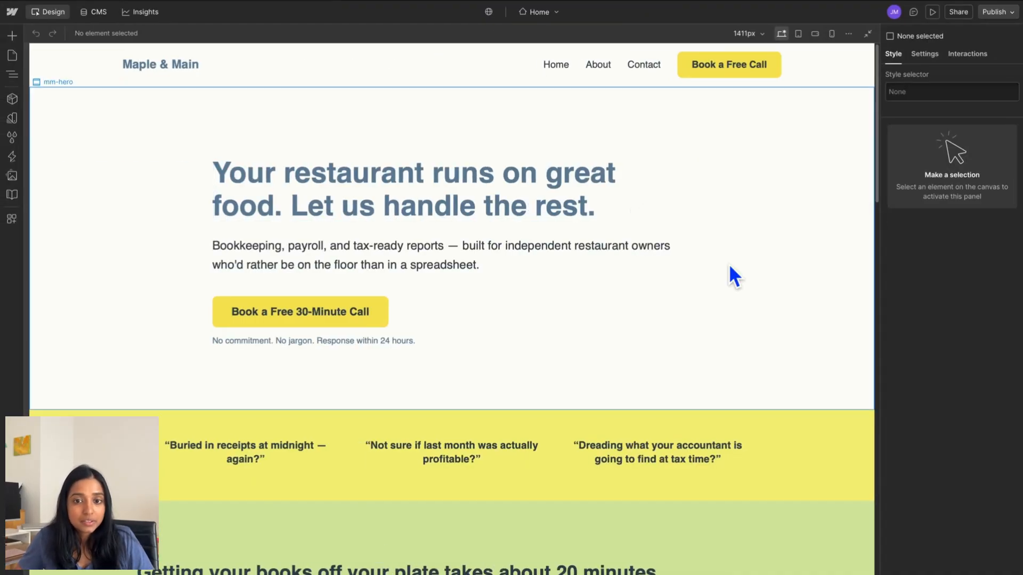
scroll(729, 265, down, 5)
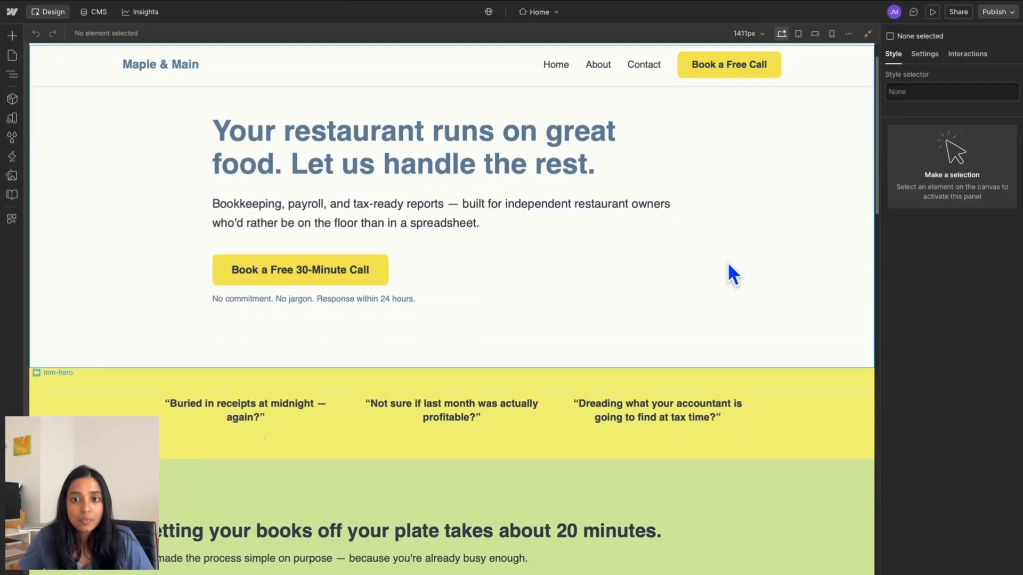
scroll(728, 263, down, 2)
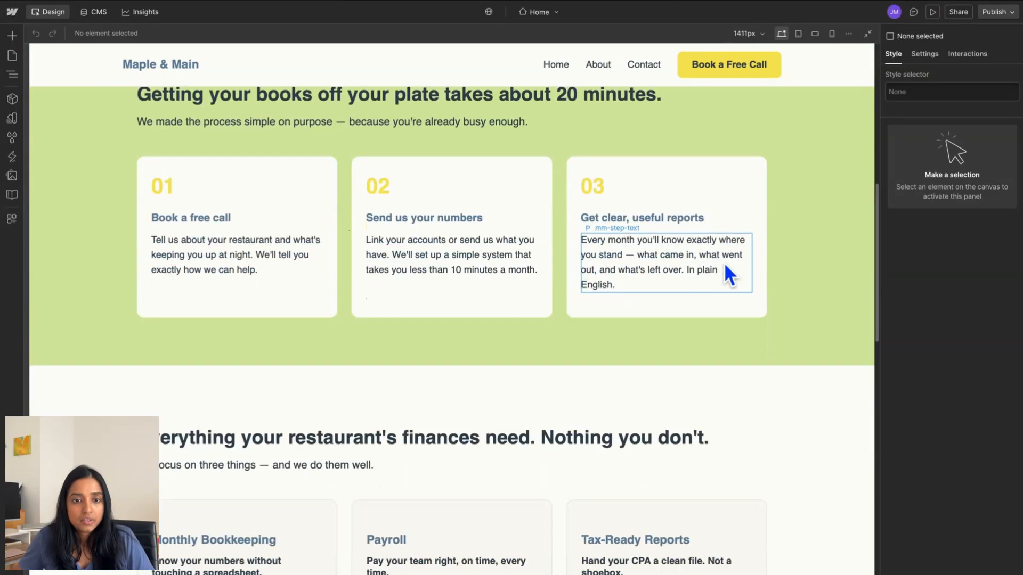
scroll(726, 269, down, 4)
scroll(512, 334, down, 2)
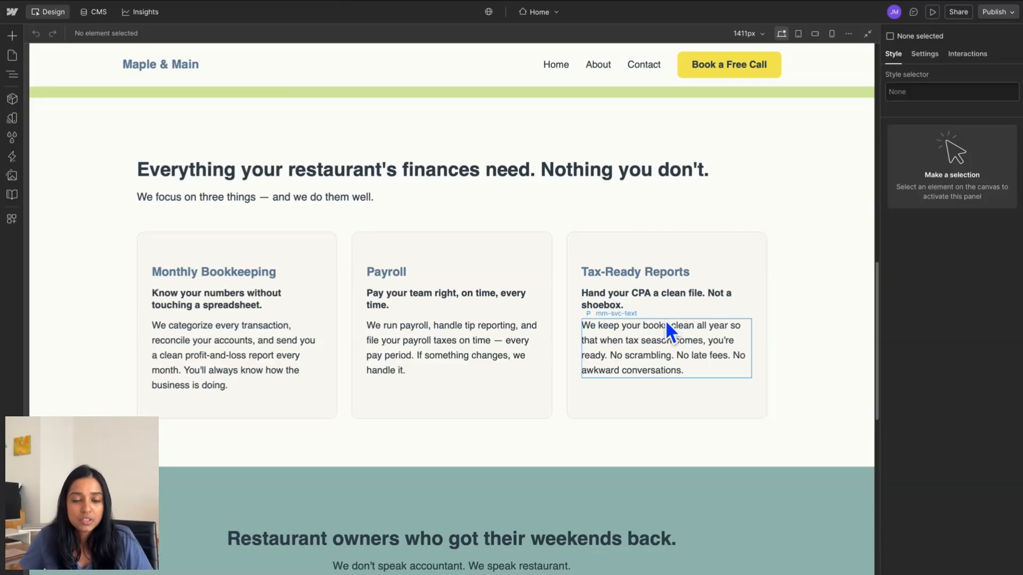
scroll(665, 320, down, 4)
scroll(665, 321, down, 6)
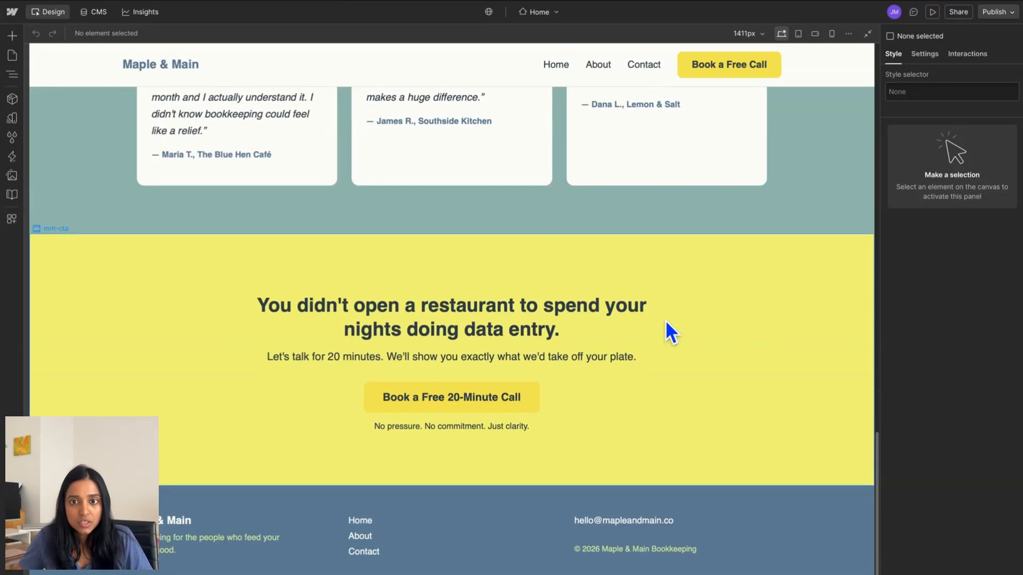
click(559, 14)
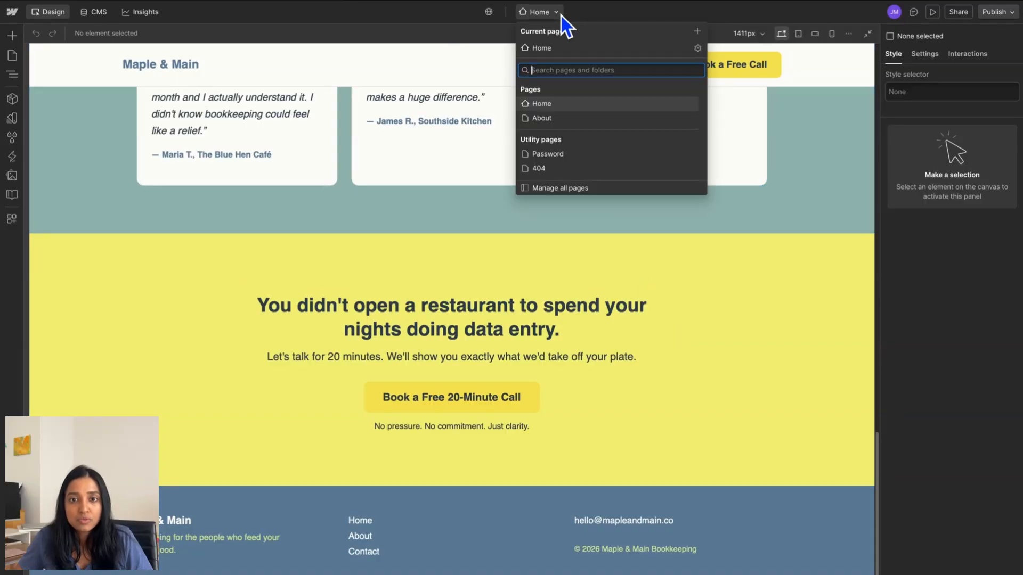
click(560, 117)
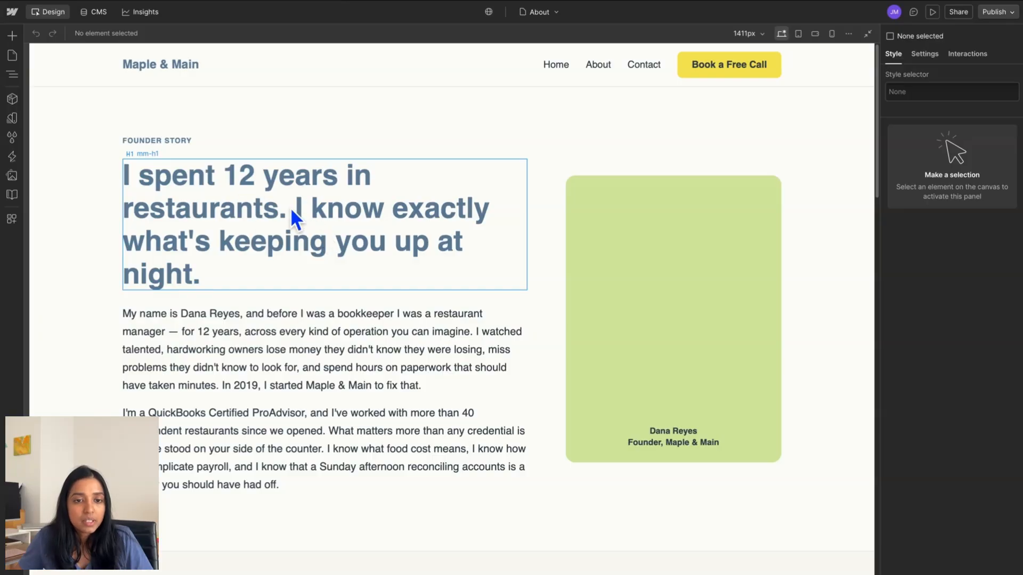
scroll(454, 392, down, 2)
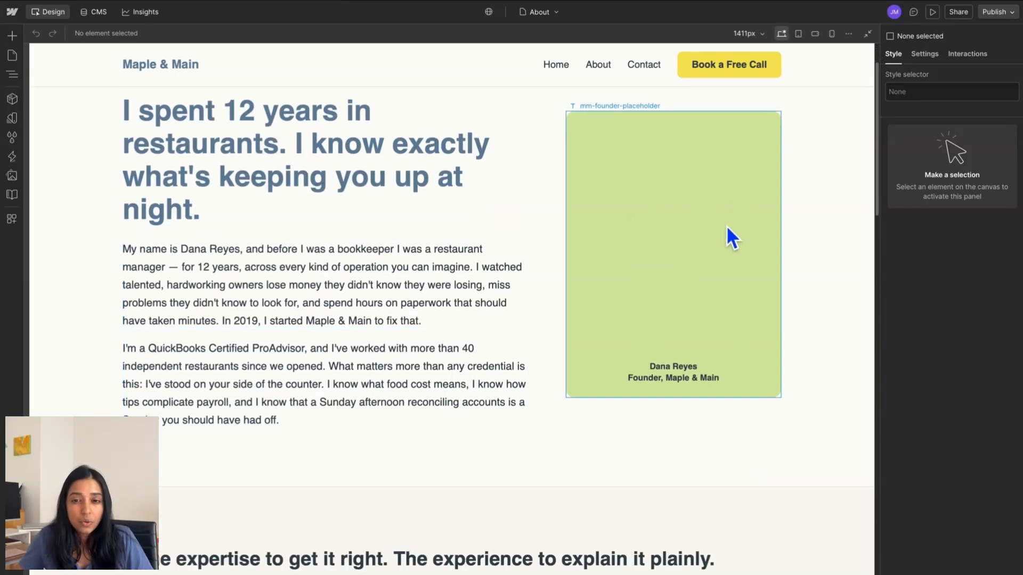
scroll(653, 359, down, 7)
scroll(651, 357, down, 6)
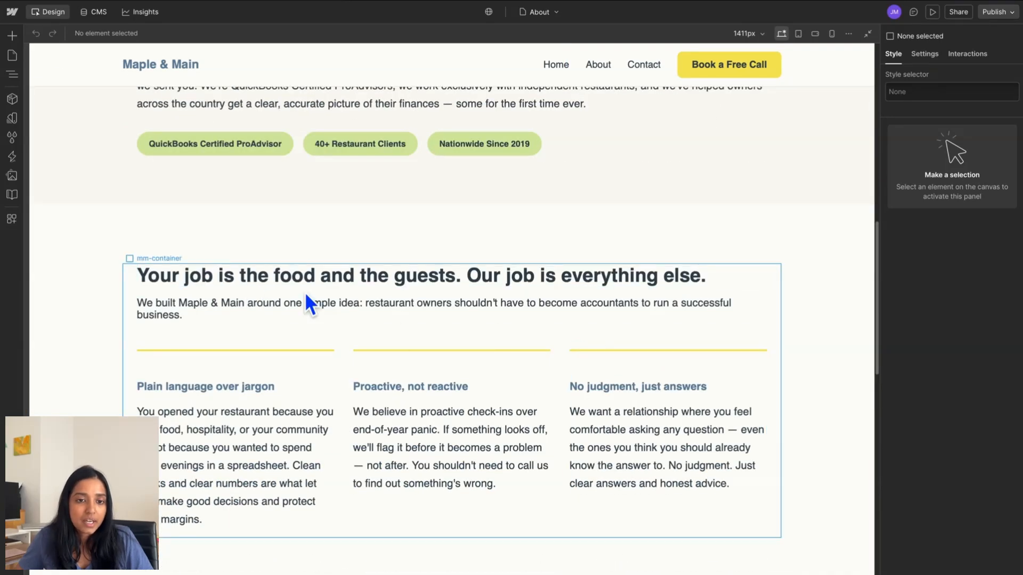
scroll(507, 347, down, 1)
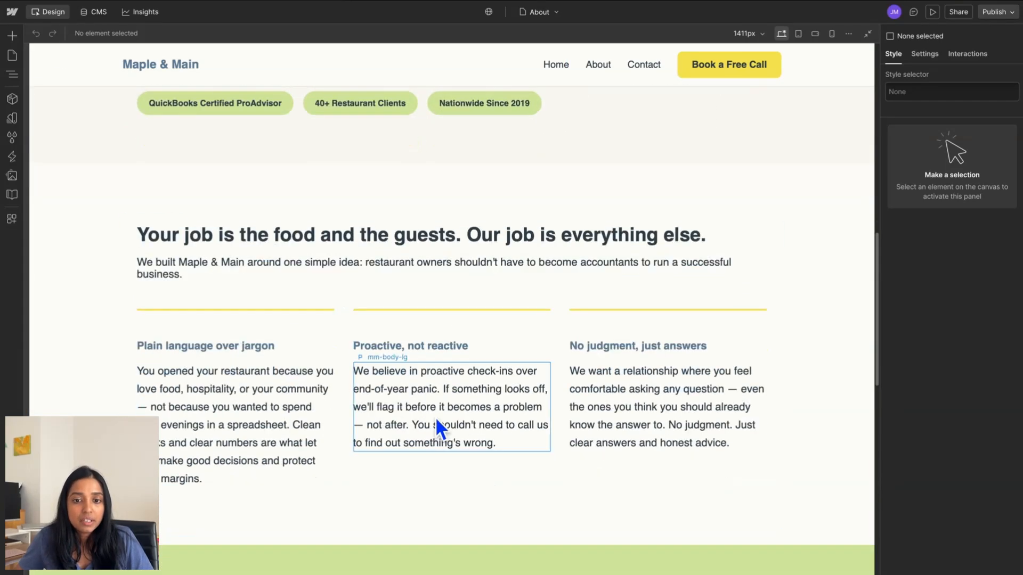
scroll(434, 416, down, 2)
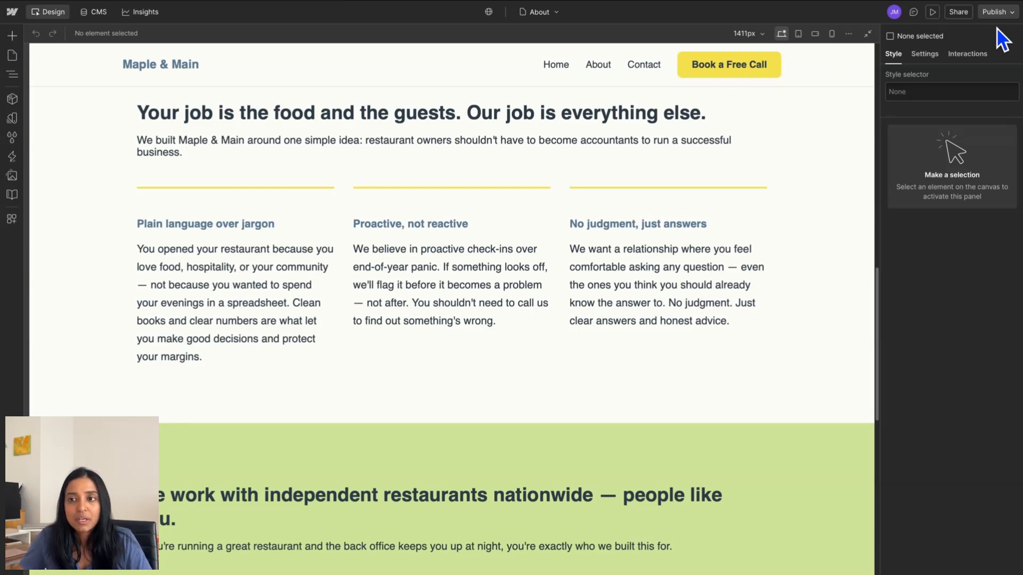
- Publish Maple & Main to its webflow.io staging domain and open the live site
click(1006, 14)
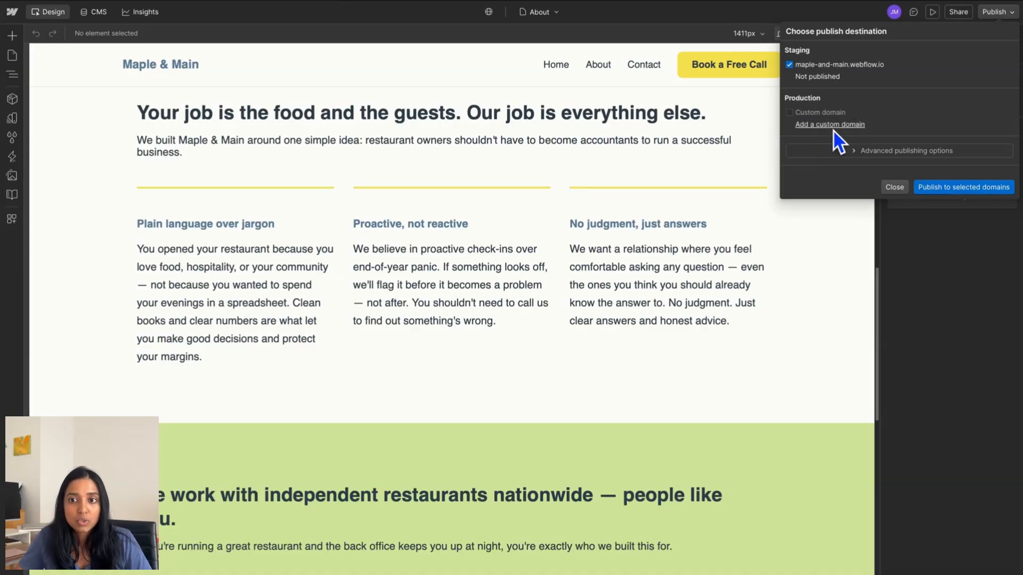
click(928, 187)
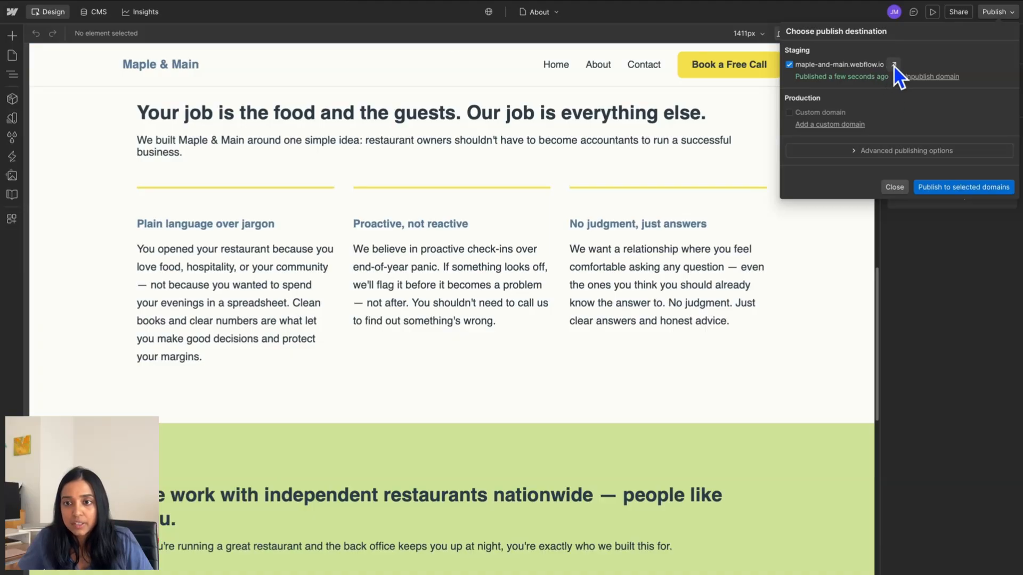
click(894, 65)
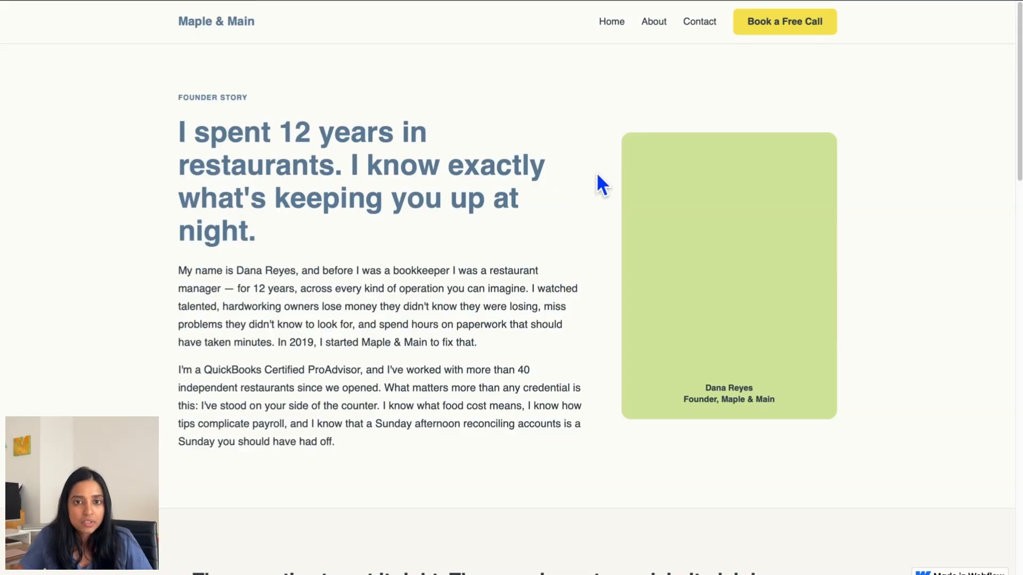
- Scroll the published page, then follow the About nav link, which lands on a 404
scroll(629, 297, down, 9)
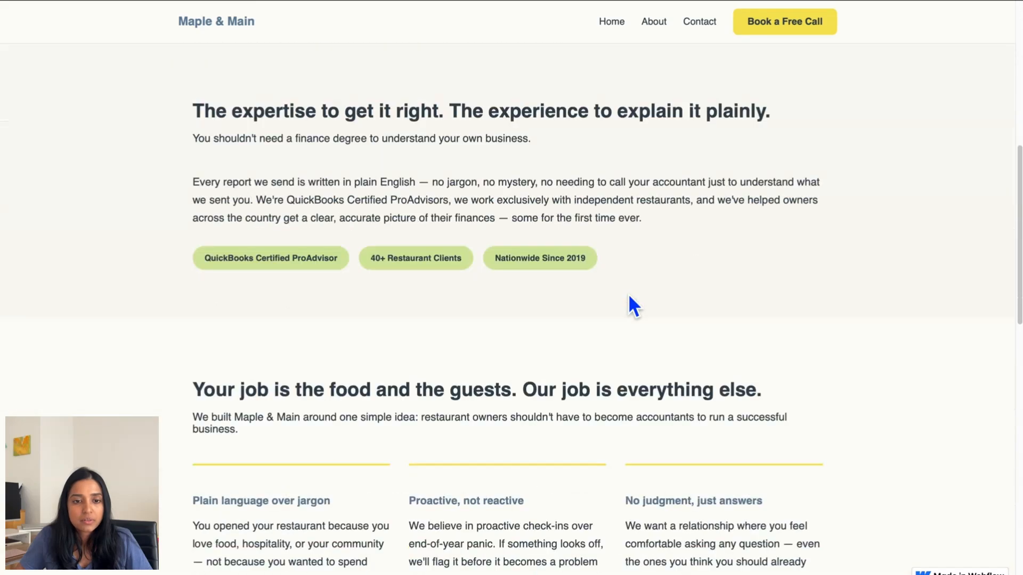
scroll(629, 297, down, 2)
scroll(629, 297, up, 3)
scroll(628, 294, down, 12)
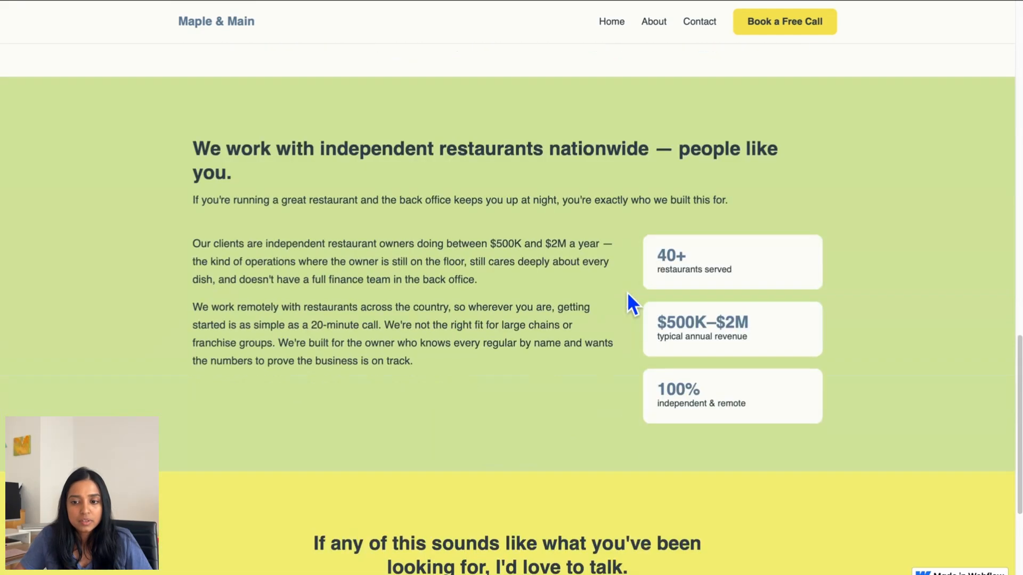
scroll(628, 295, down, 4)
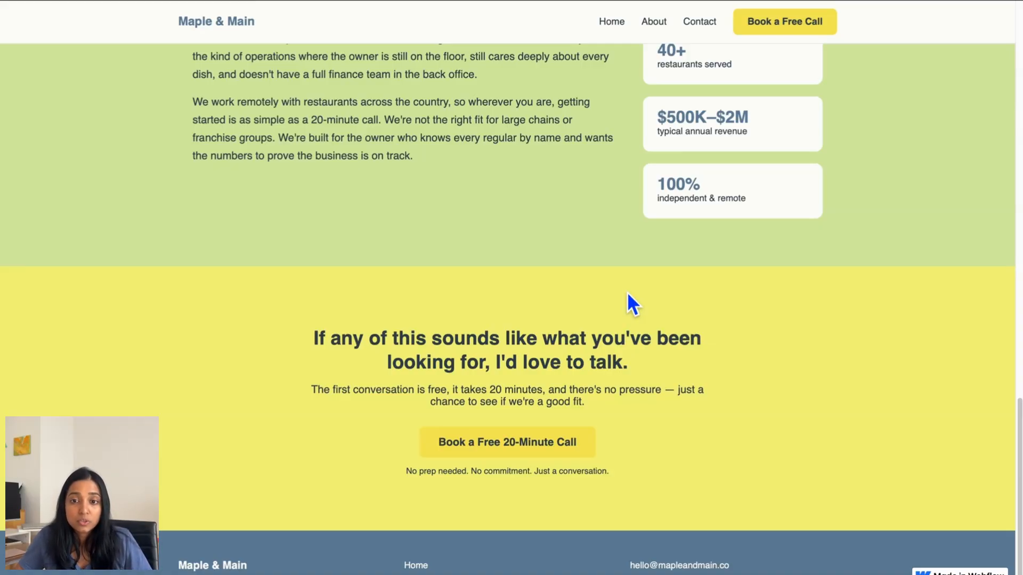
click(653, 23)
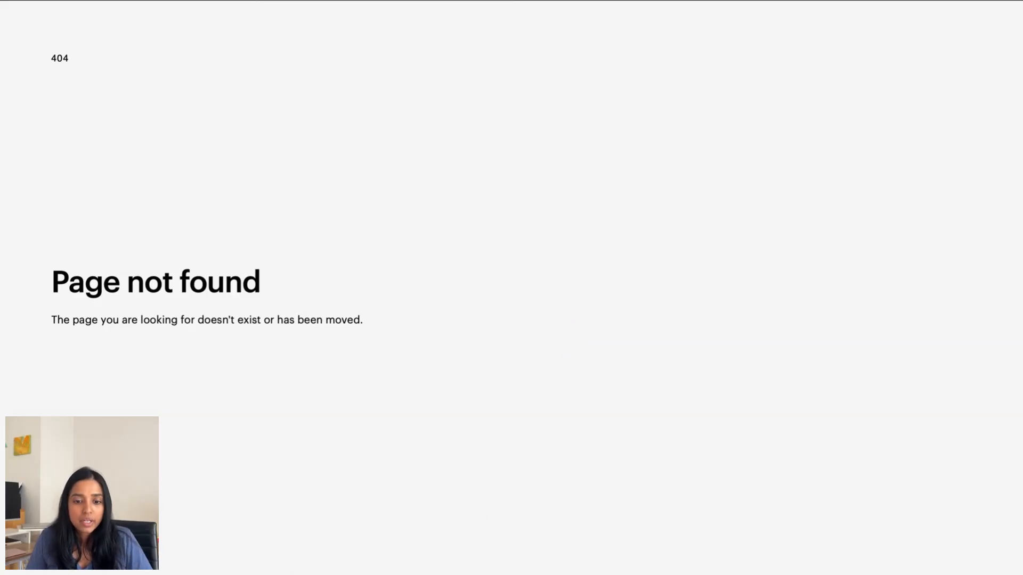
- Bring the Claude chat back to the front from the Dock
click(486, 557)
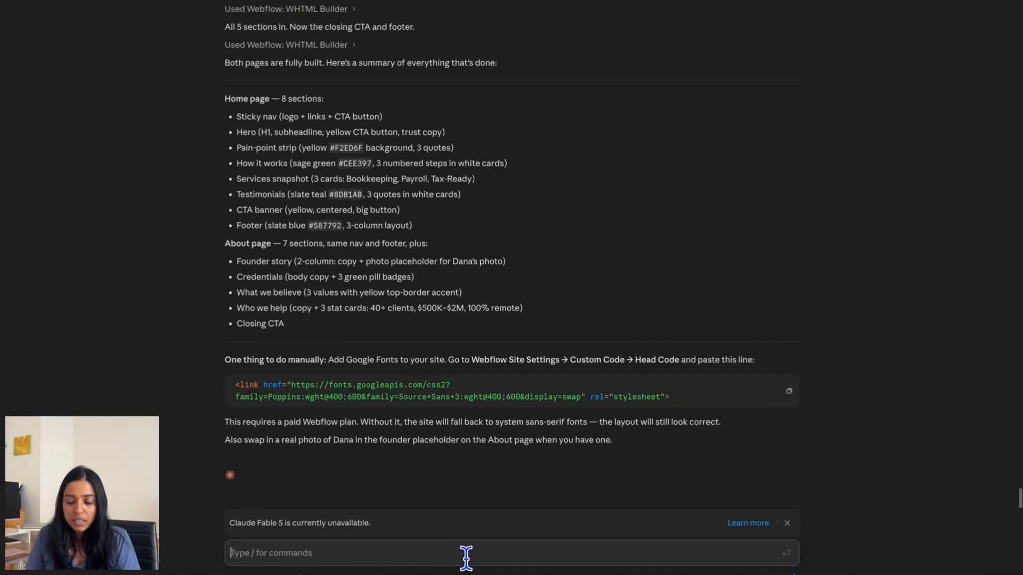
- Tell Claude the About page is not found after publishing and ask it to fix it
text(I publish the)
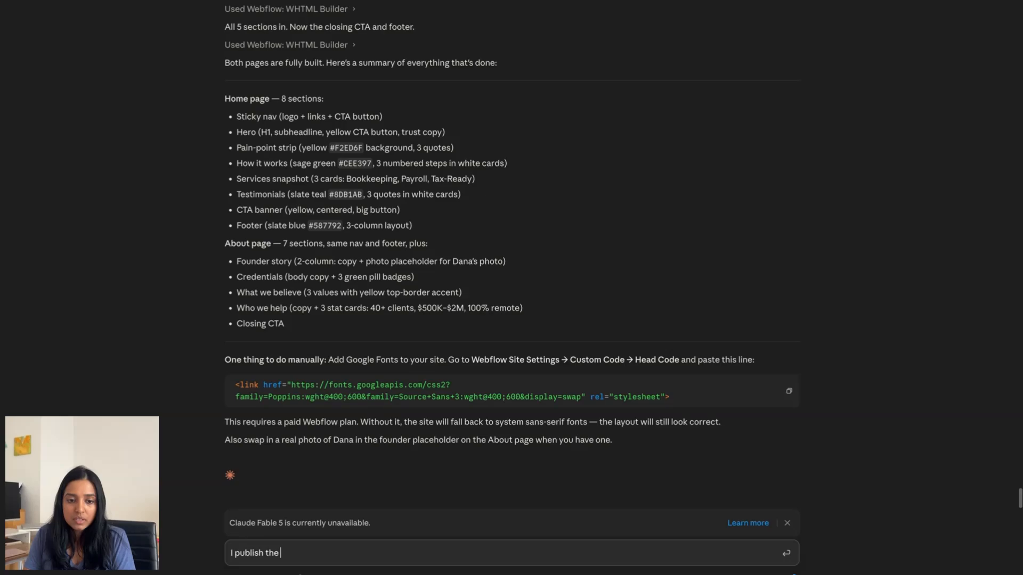
text( site but notice that)
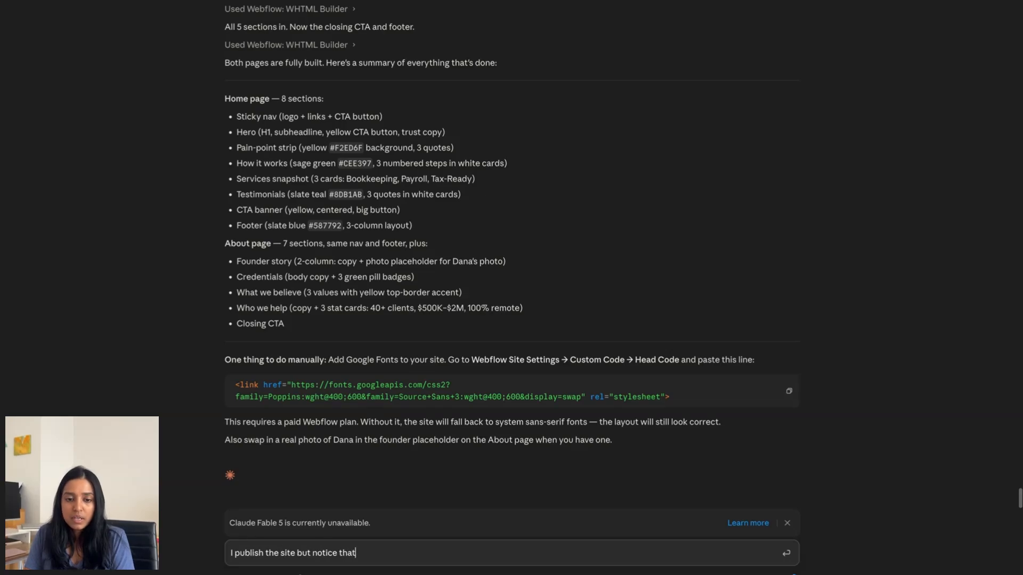
text( the About oage)
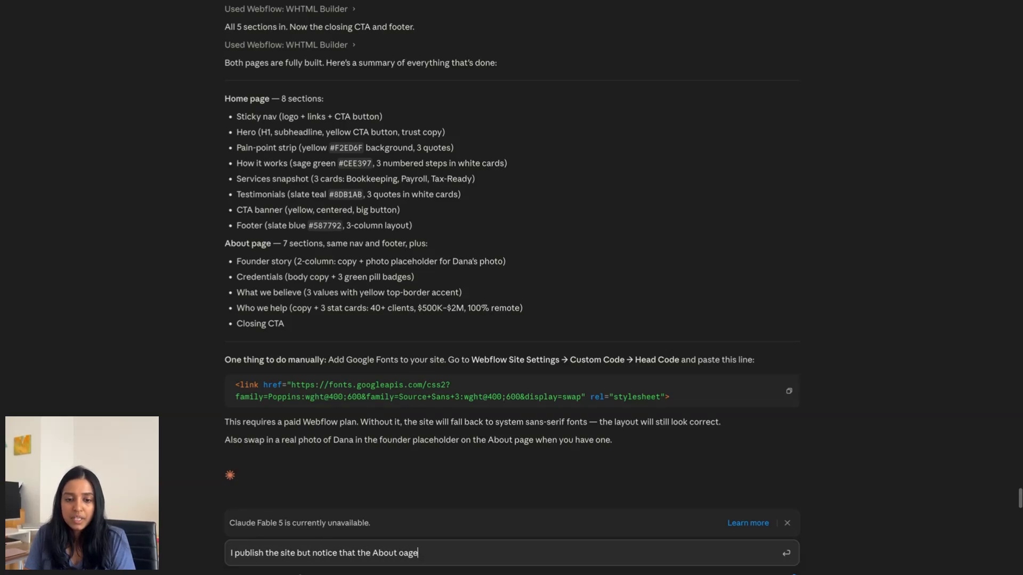
key(BackSpace)
key(BackSpace)
key(BackSpace)
key(BackSpace)
text(page is not fou)
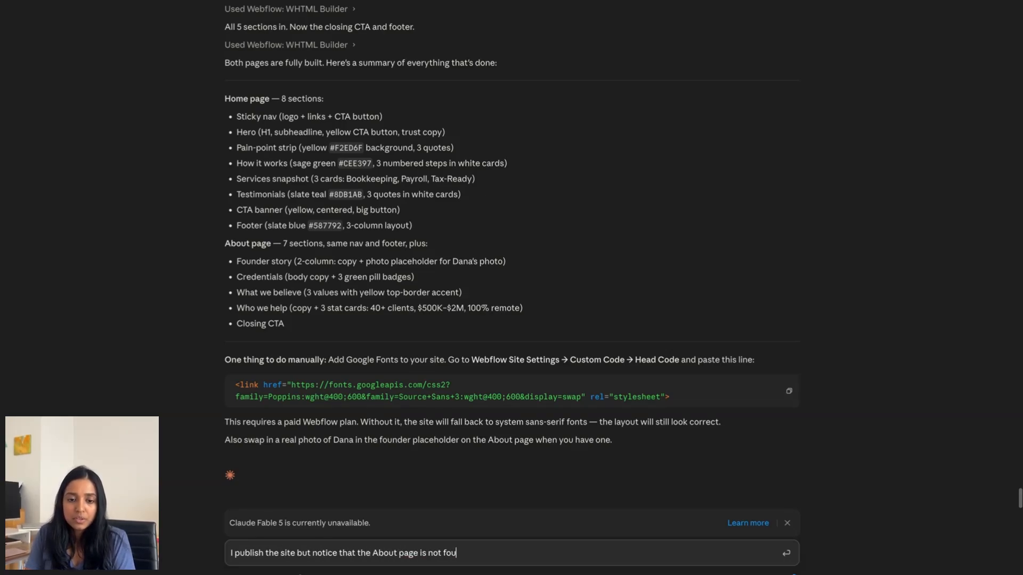
text(nd. Can you fix it)
key(Return)
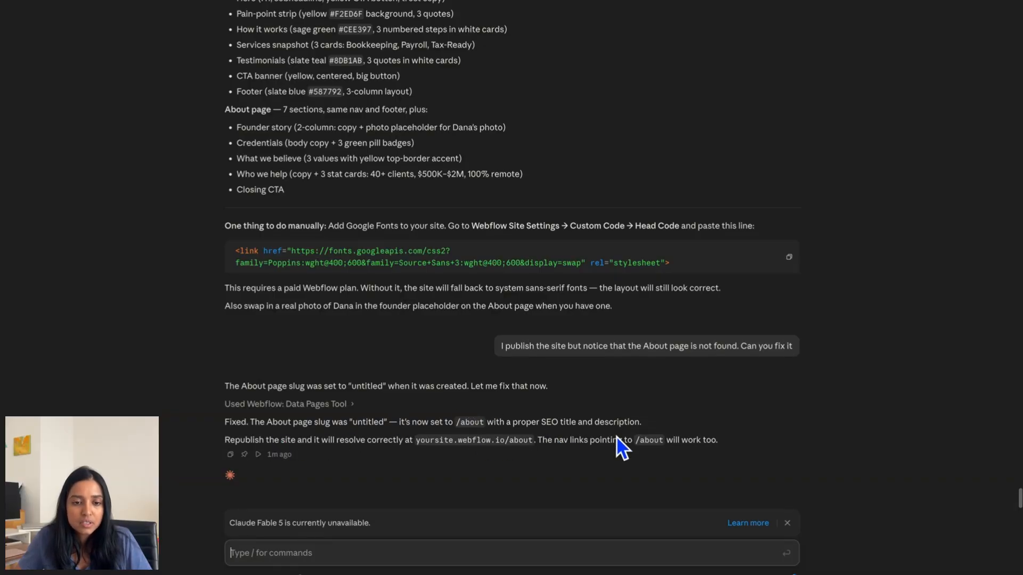
- Return to the live site and confirm the About page now loads
click(360, 570)
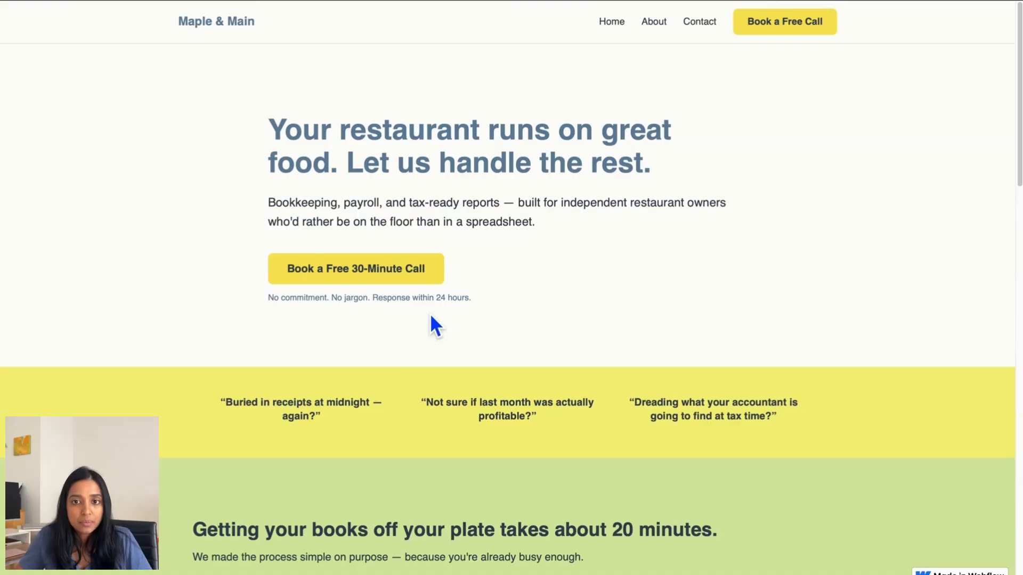
click(655, 27)
scroll(570, 468, down, 5)
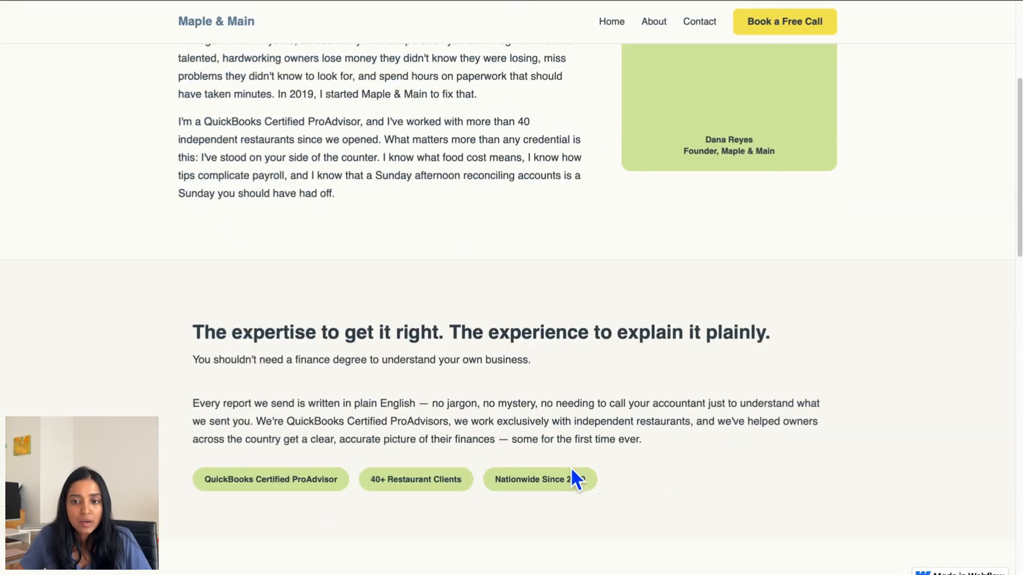
scroll(572, 477, up, 5)
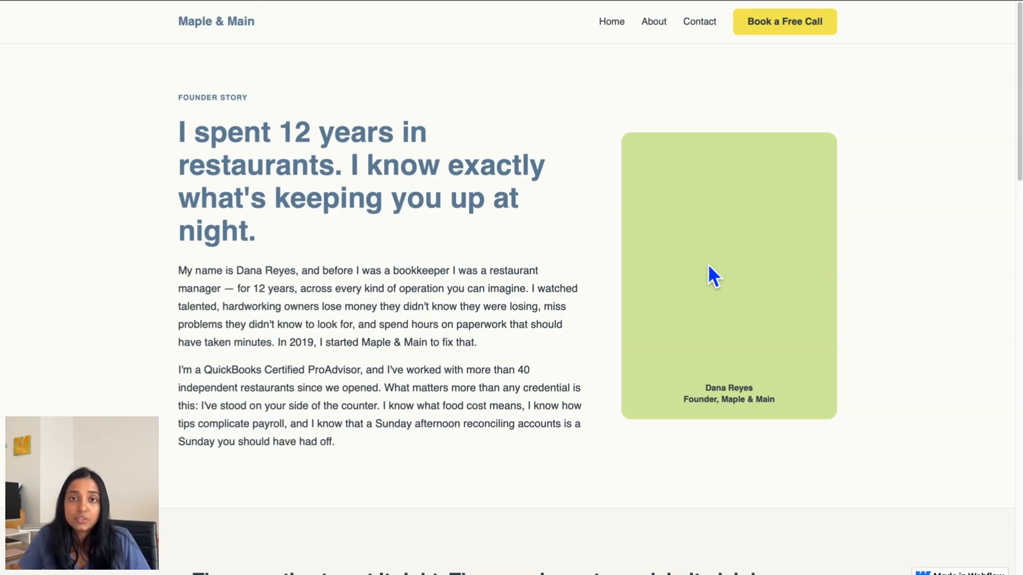
- Test the Contact and Book a Free Call links, which still 404, then return to About
click(707, 26)
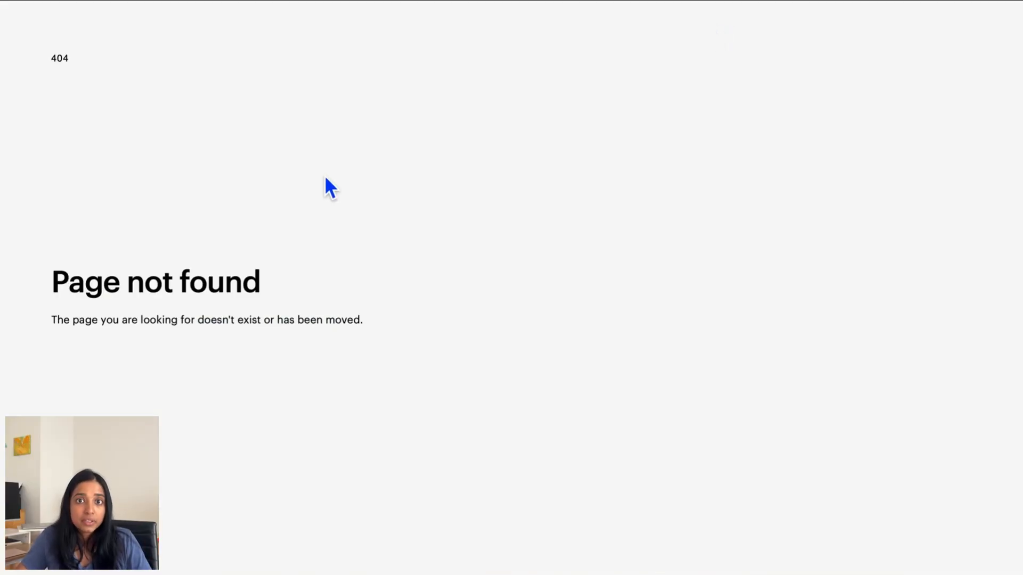
key(alt+Left)
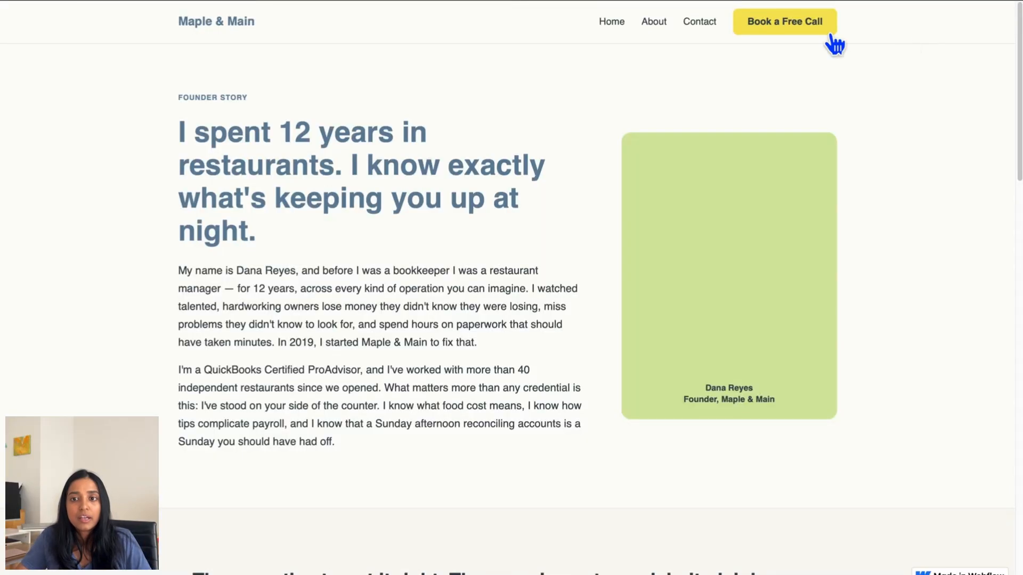
click(817, 29)
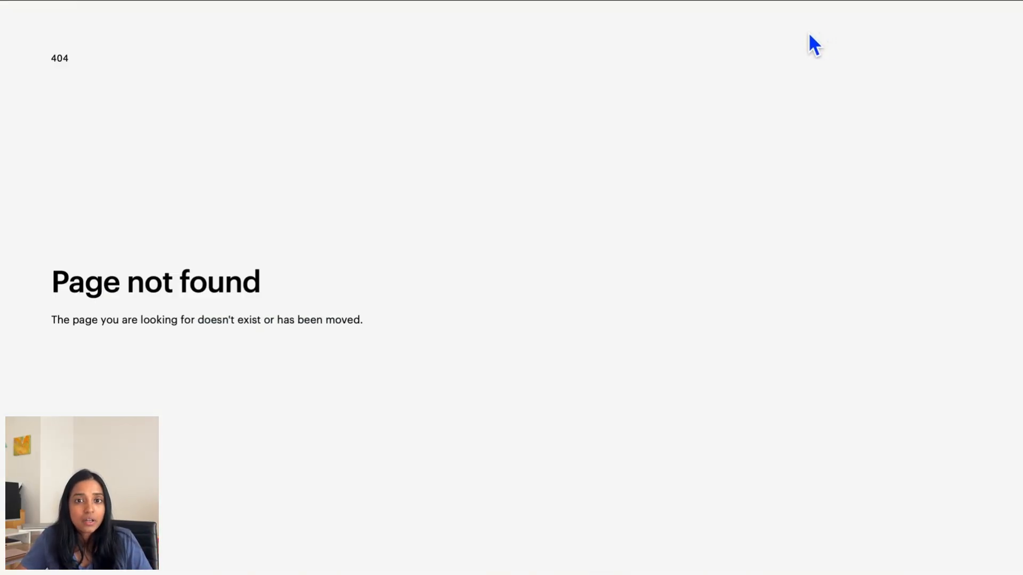
click(93, 0)
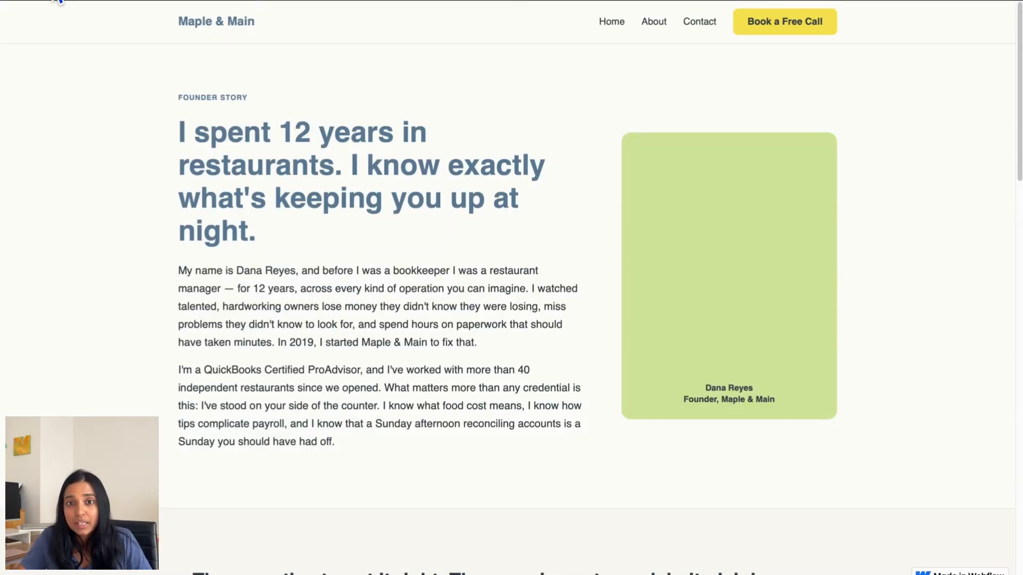
- Ask Claude for a simple submittable form to go with the Book a Free Call button
mouse_move(362, 571)
click(473, 564)
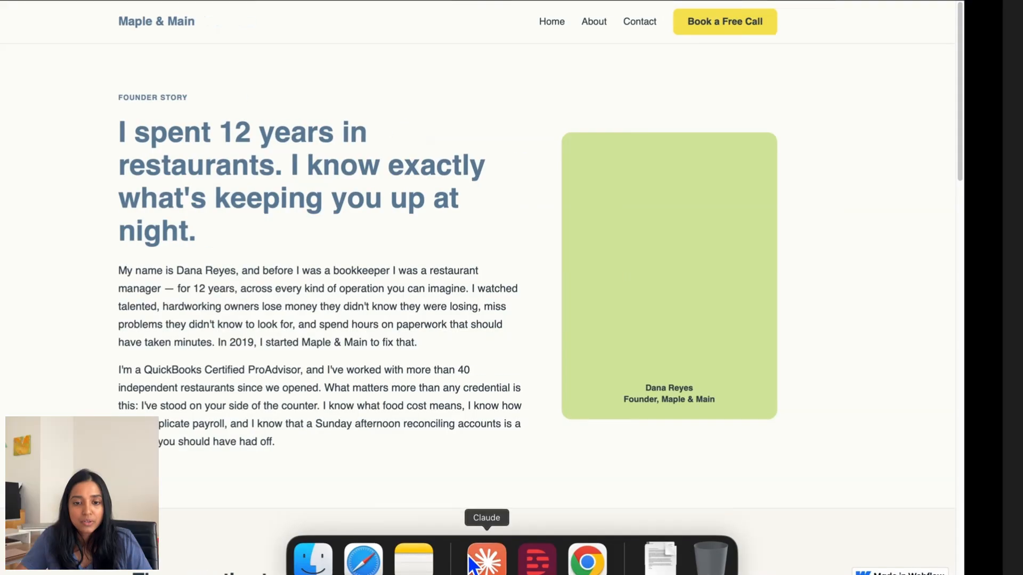
text(For the book a free call button. please create a simple form that users can submit)
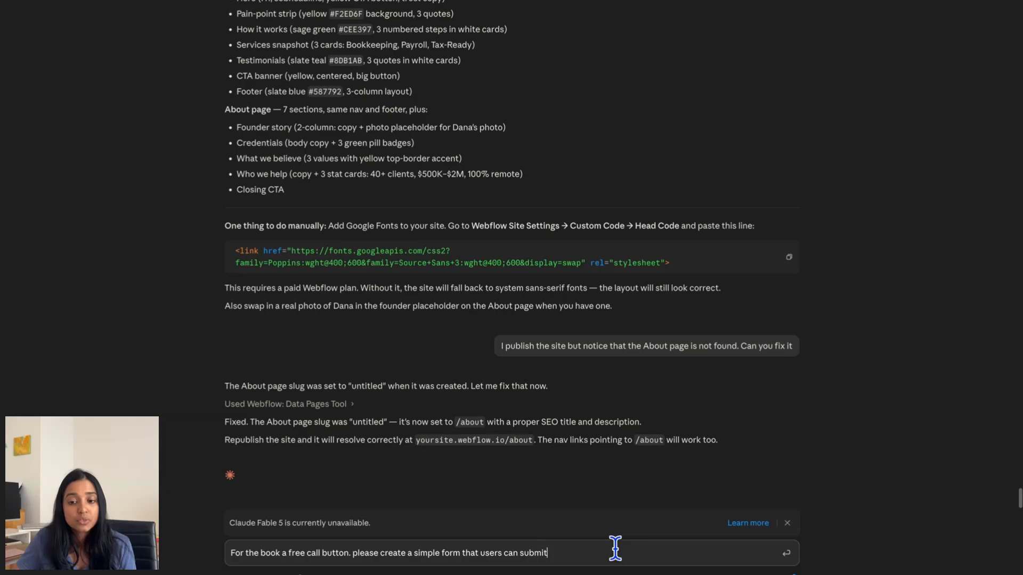
click(786, 554)
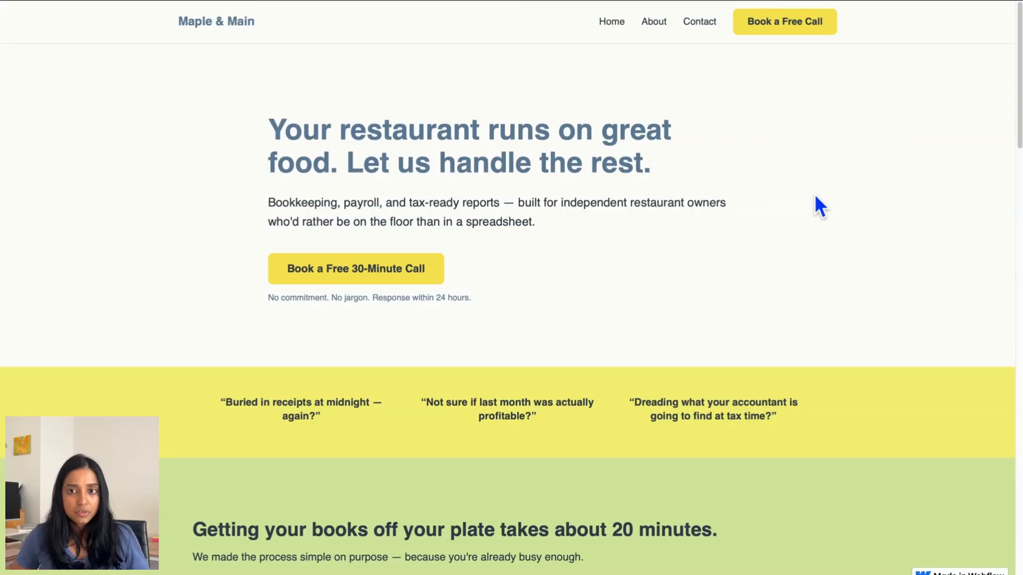
- Try the live form's Your name, Email address and Restaurant name fields
scroll(814, 194, down, 15)
scroll(814, 197, down, 15)
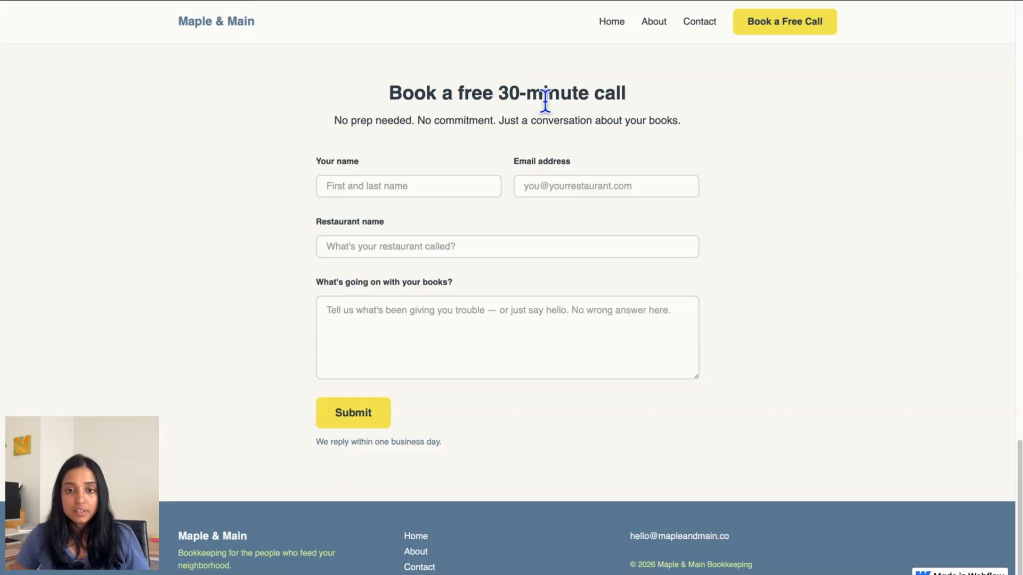
click(438, 188)
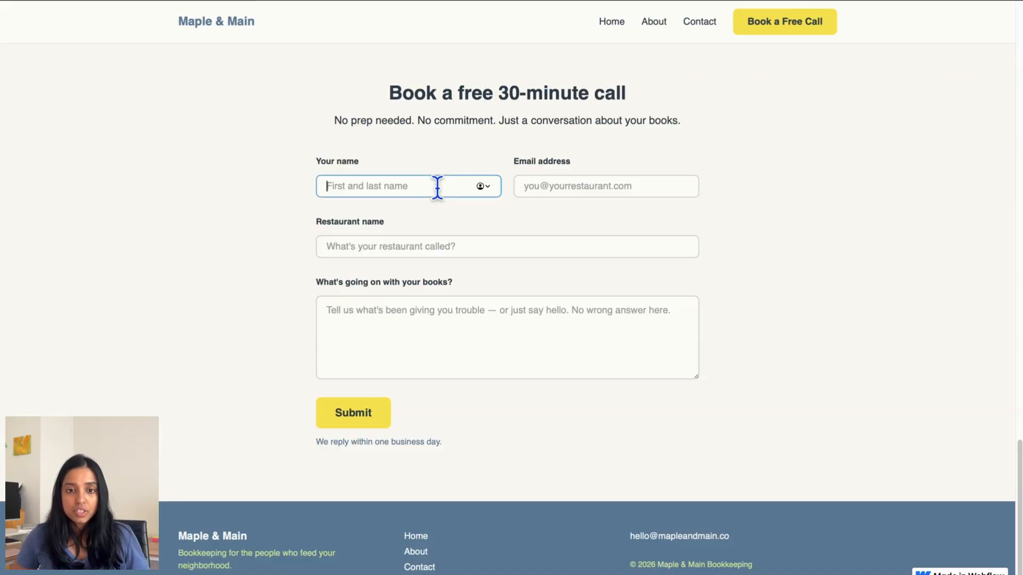
click(582, 187)
click(436, 243)
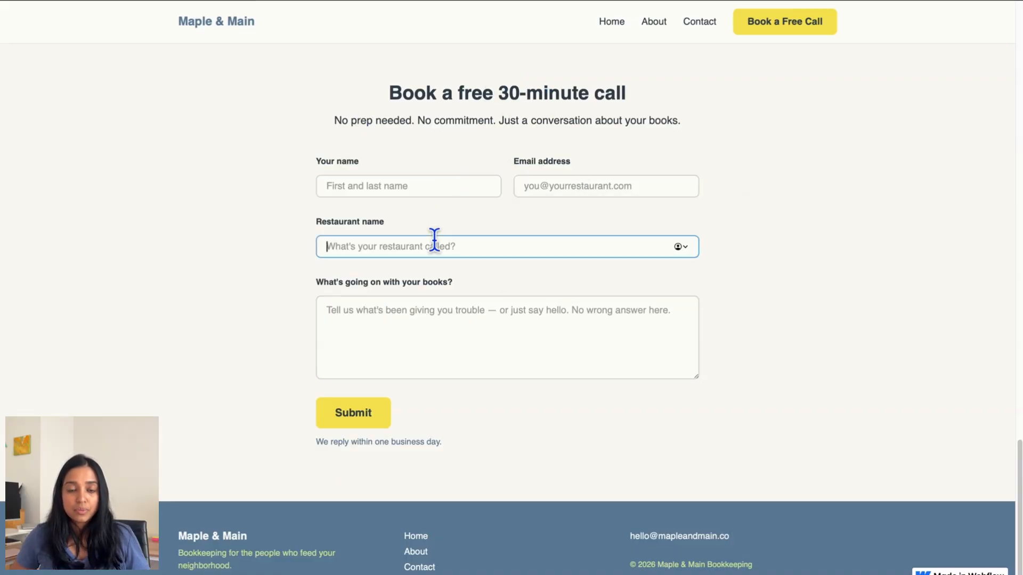
- On the About page, check that Book a Free Call jumps down to the form
click(653, 26)
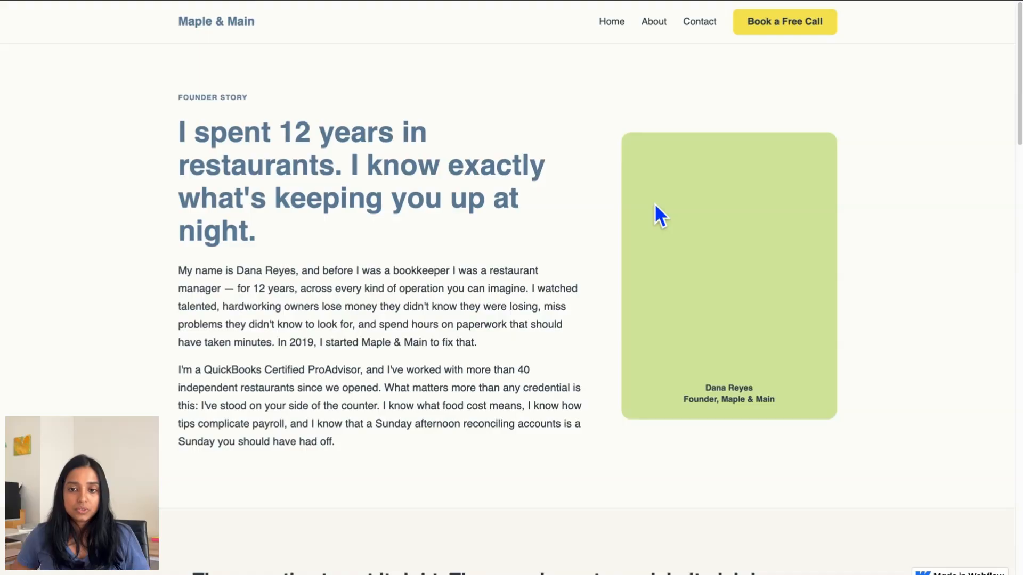
scroll(654, 203, down, 20)
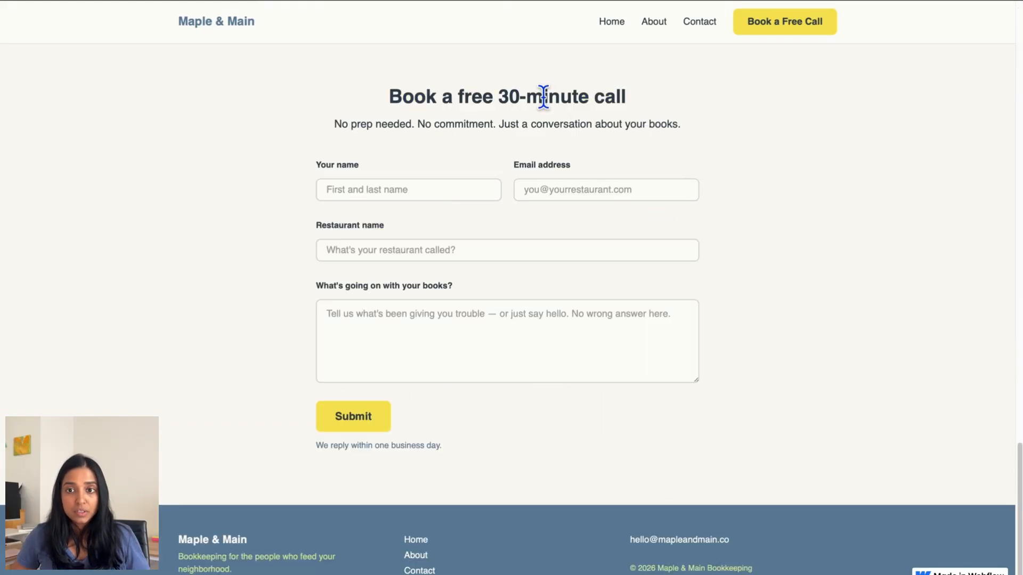
scroll(669, 164, up, 20)
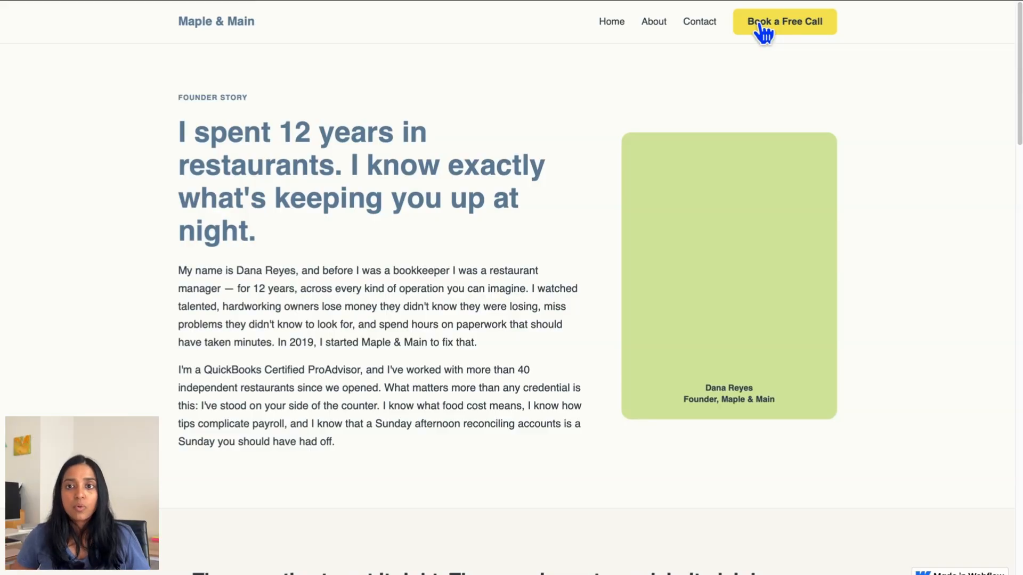
click(763, 33)
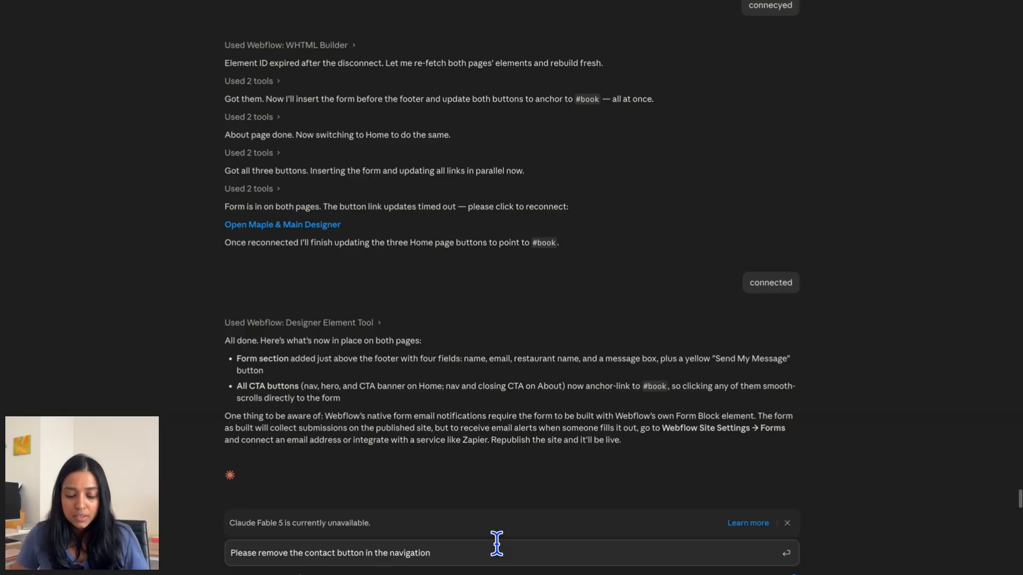
- Ask Claude to remove the Contact nav button, then request Book a Free Call back, scrolling to the forms
text(bar)
key(Return)
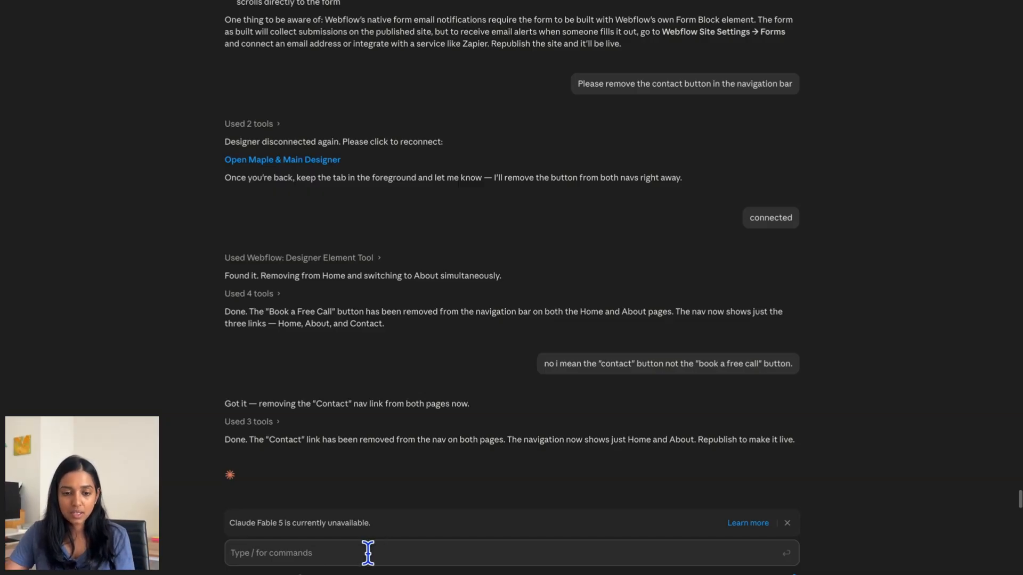
text(Please plac)
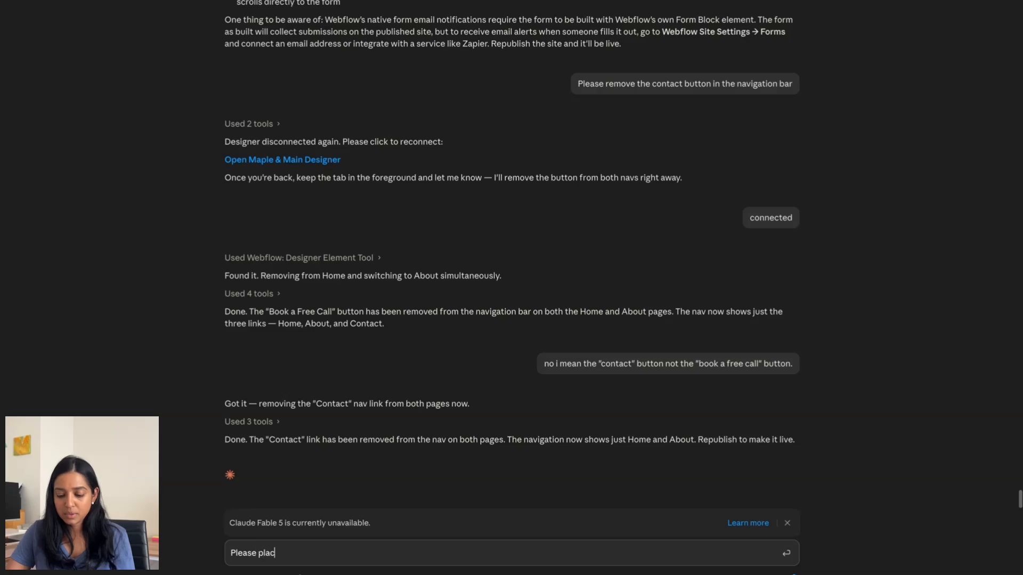
text(e the "Book a)
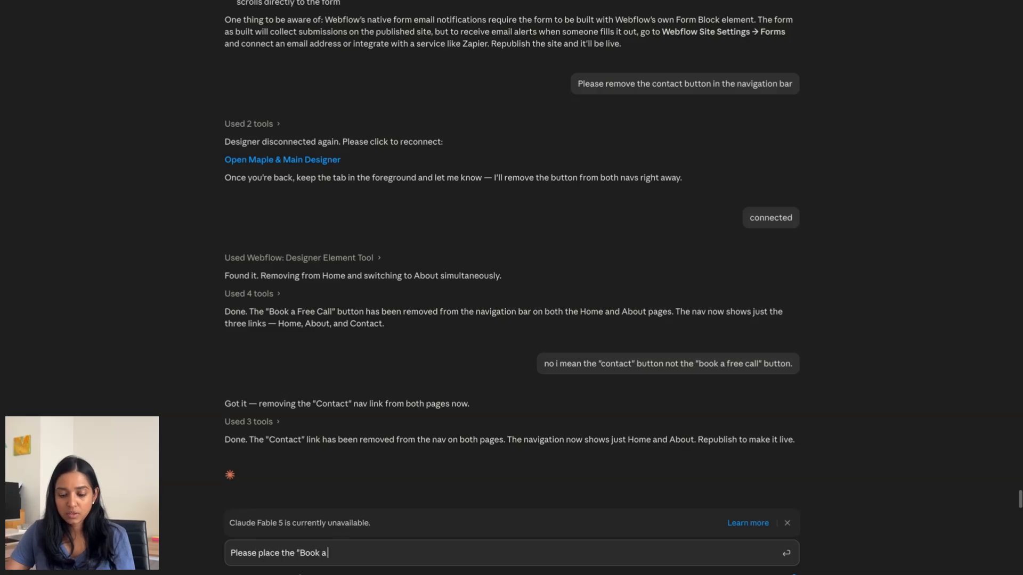
text( Free Call")
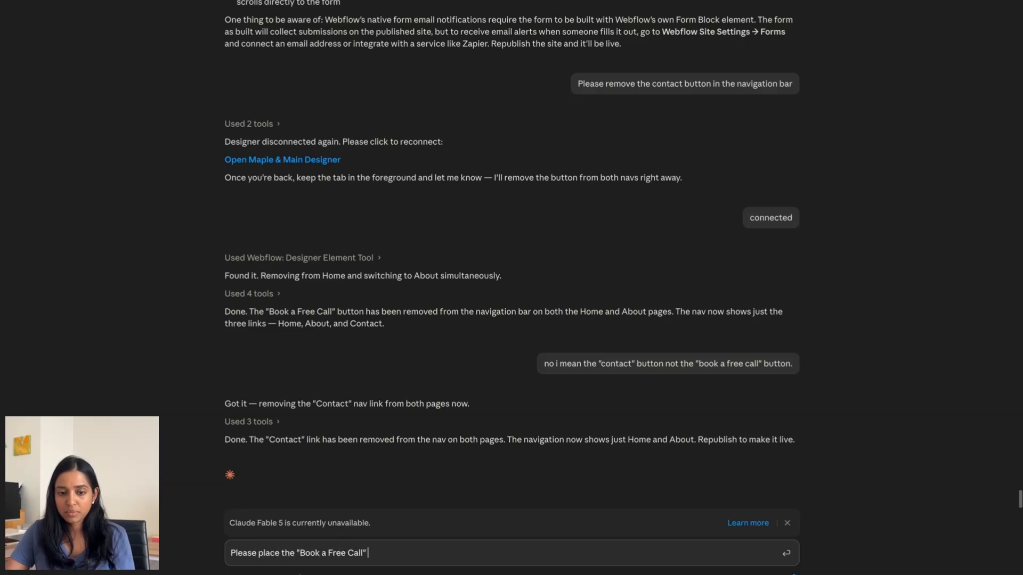
text( button back on )
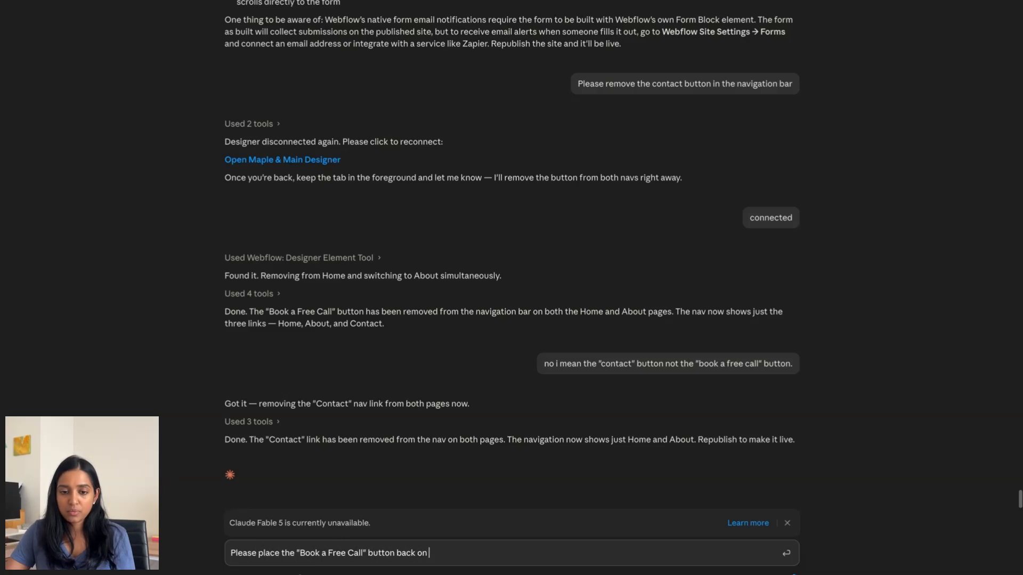
text(both pages th)
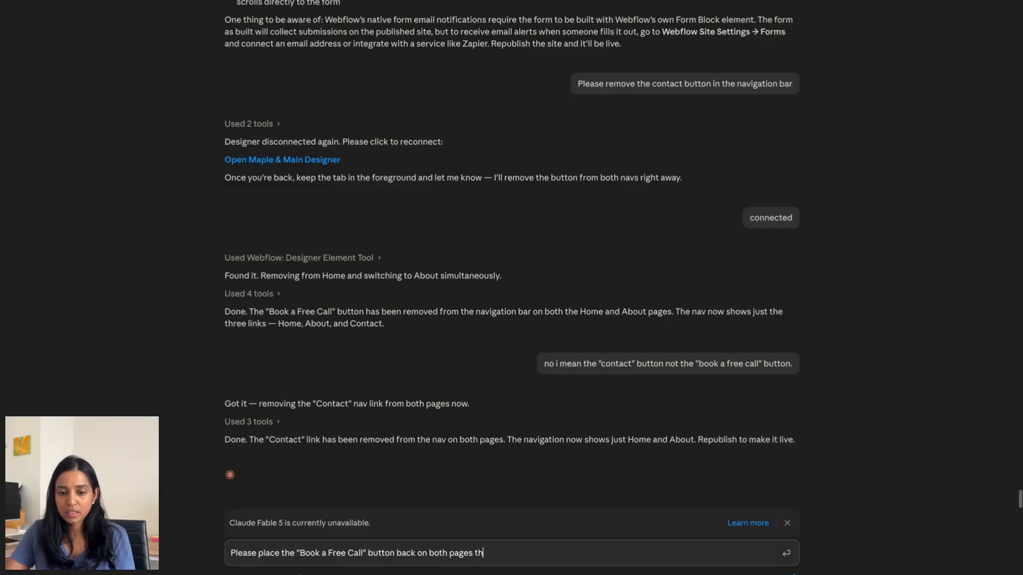
text(at smooth scroll to th)
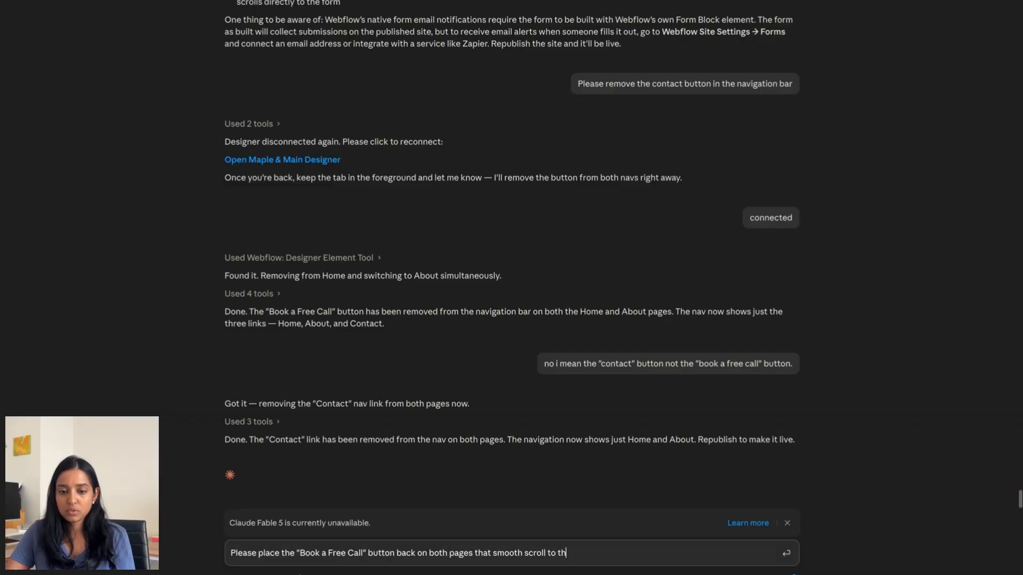
text(e contact form)
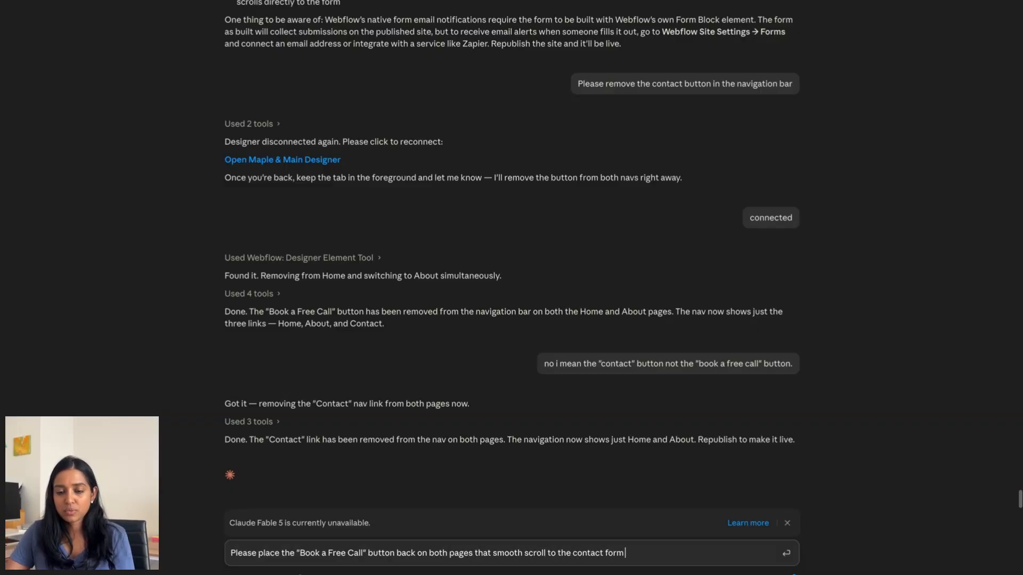
text( section on each pa)
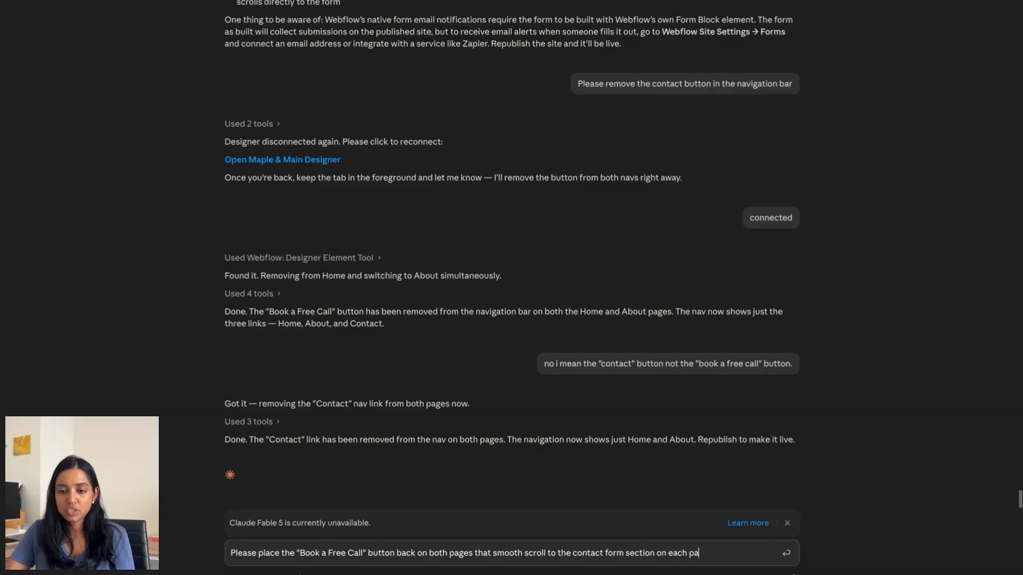
text(ge.)
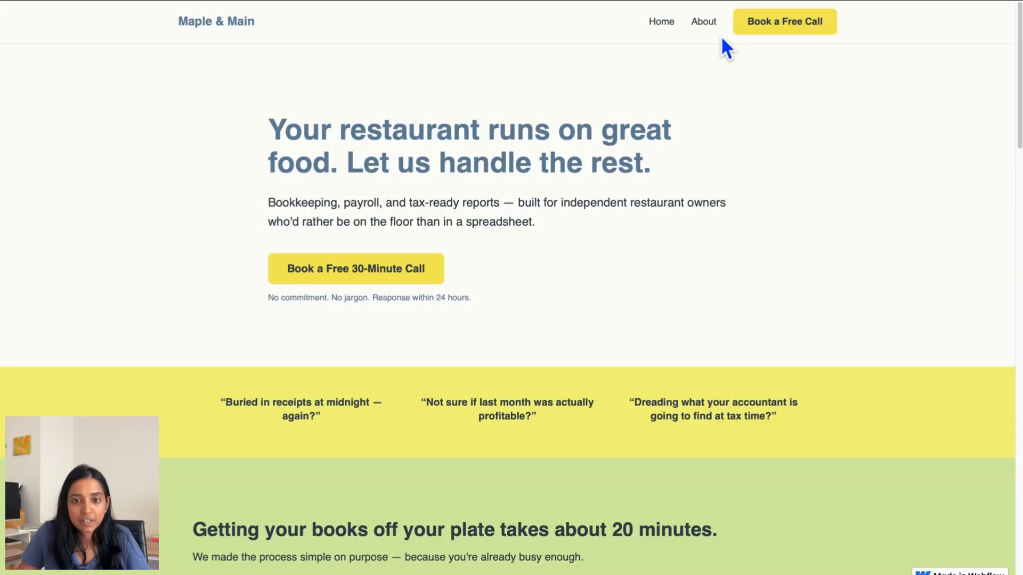
- Verify Book a Free Call reaches the form, then check the About and Home nav links
click(753, 30)
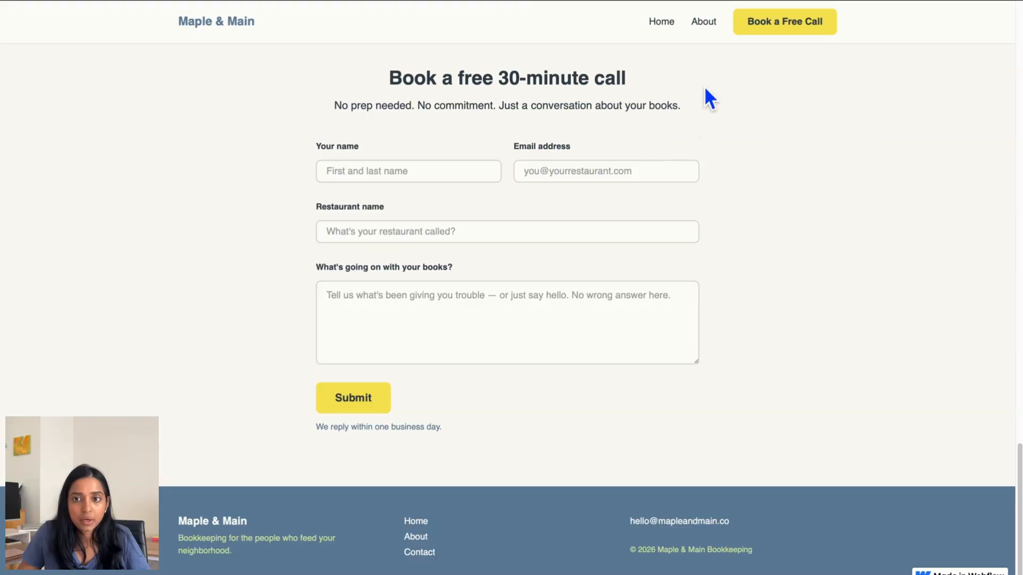
scroll(701, 197, up, 20)
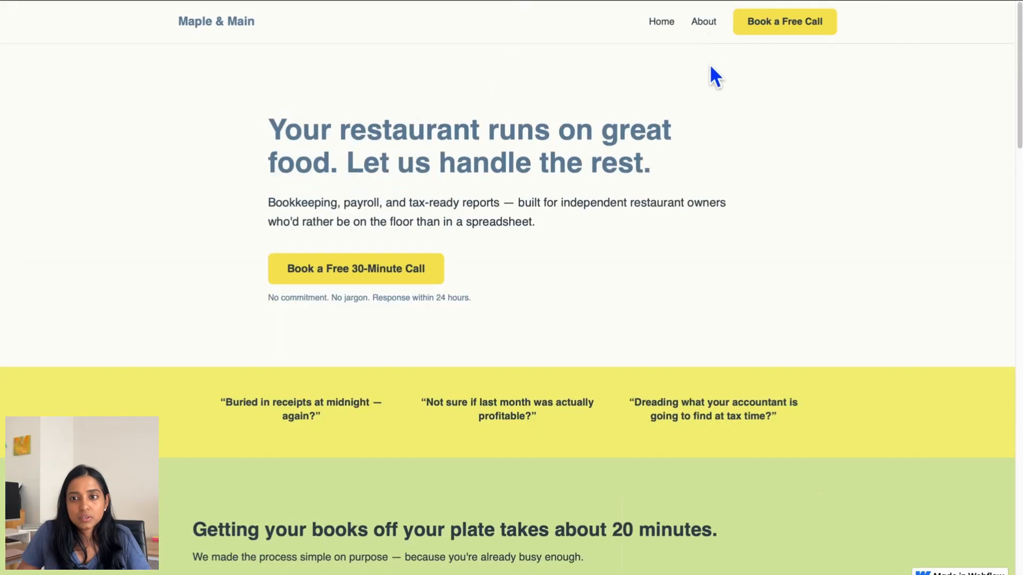
click(702, 24)
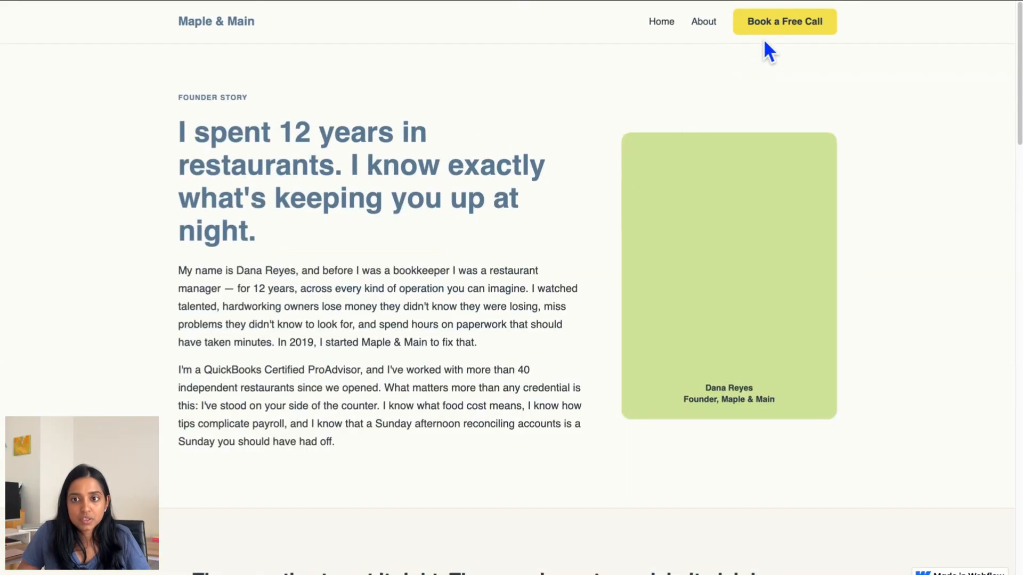
click(672, 24)
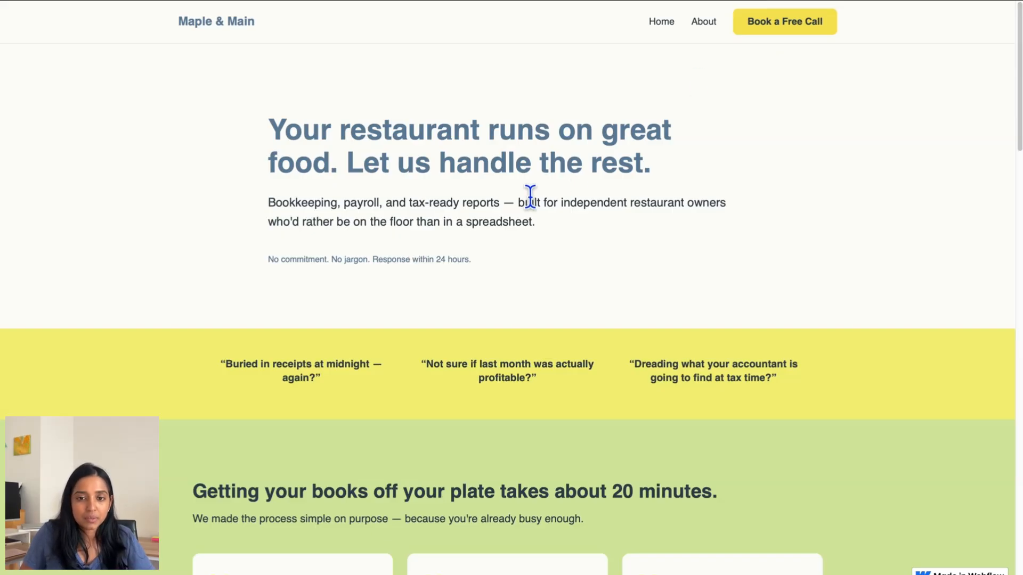
click(697, 30)
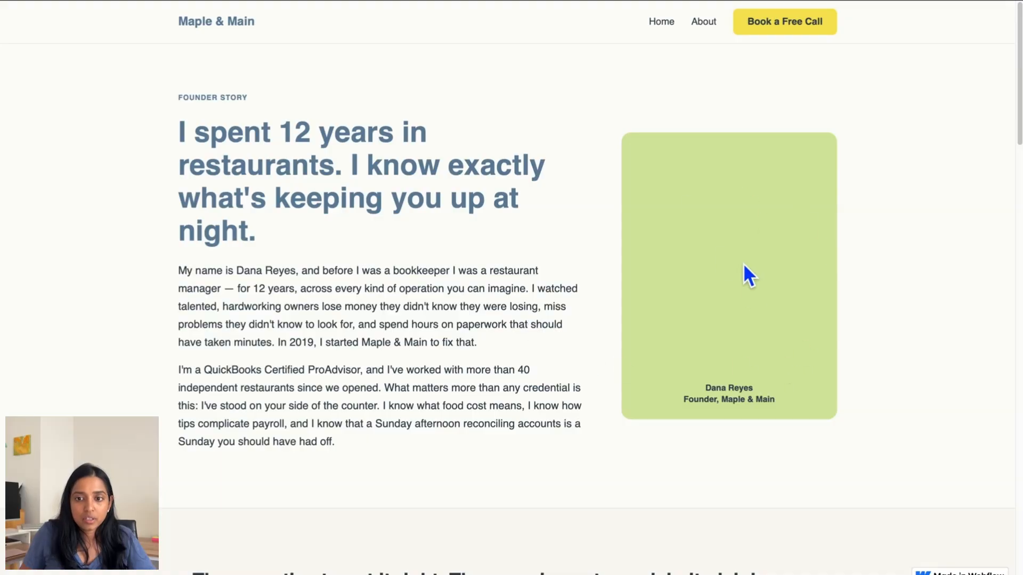
scroll(890, 336, down, 15)
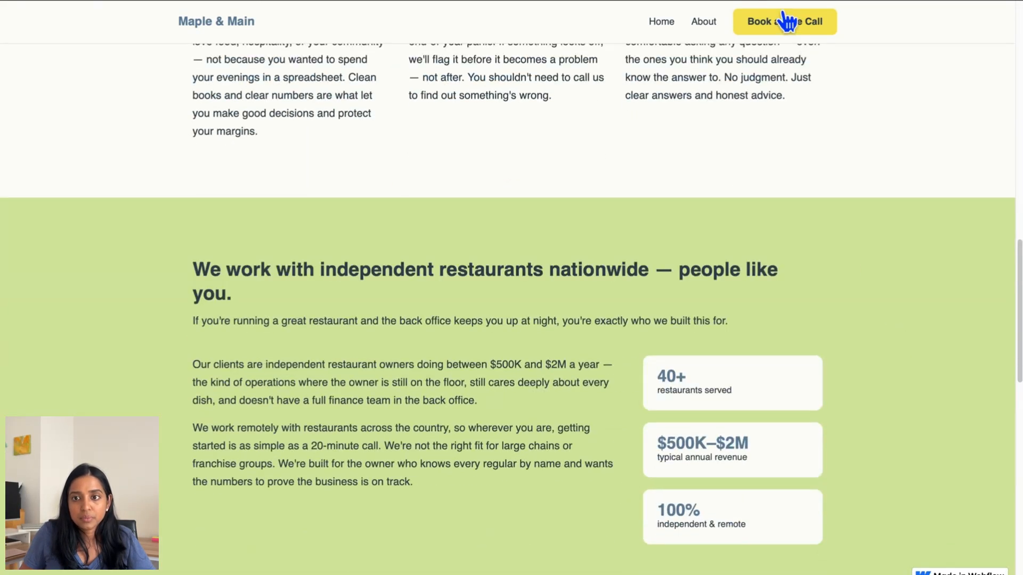
click(785, 23)
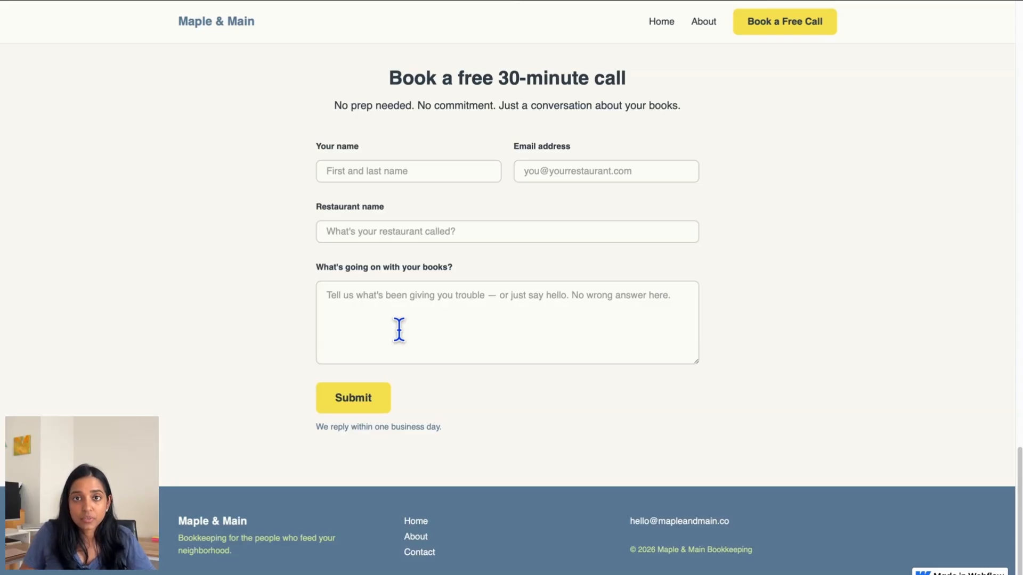
click(662, 24)
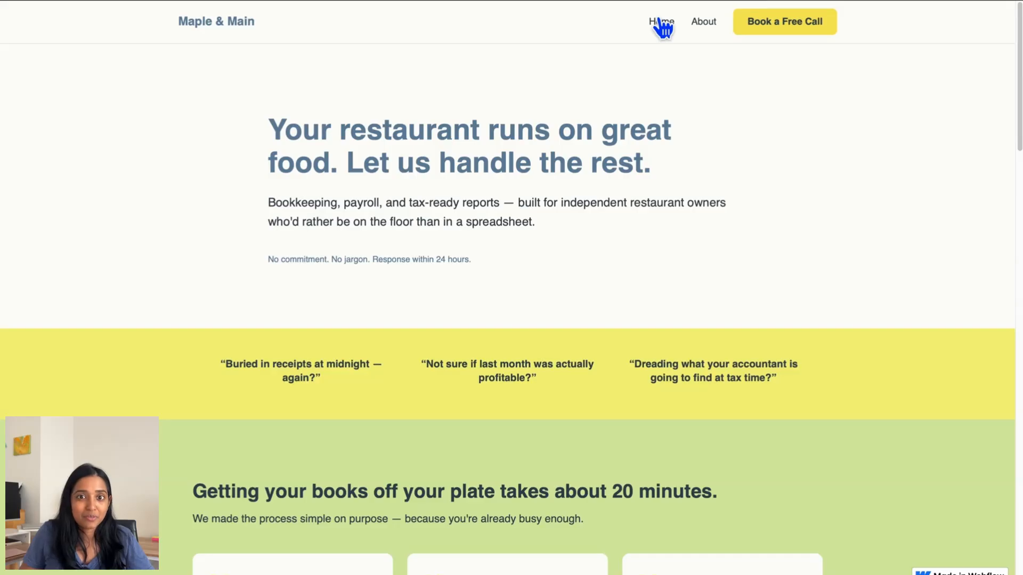